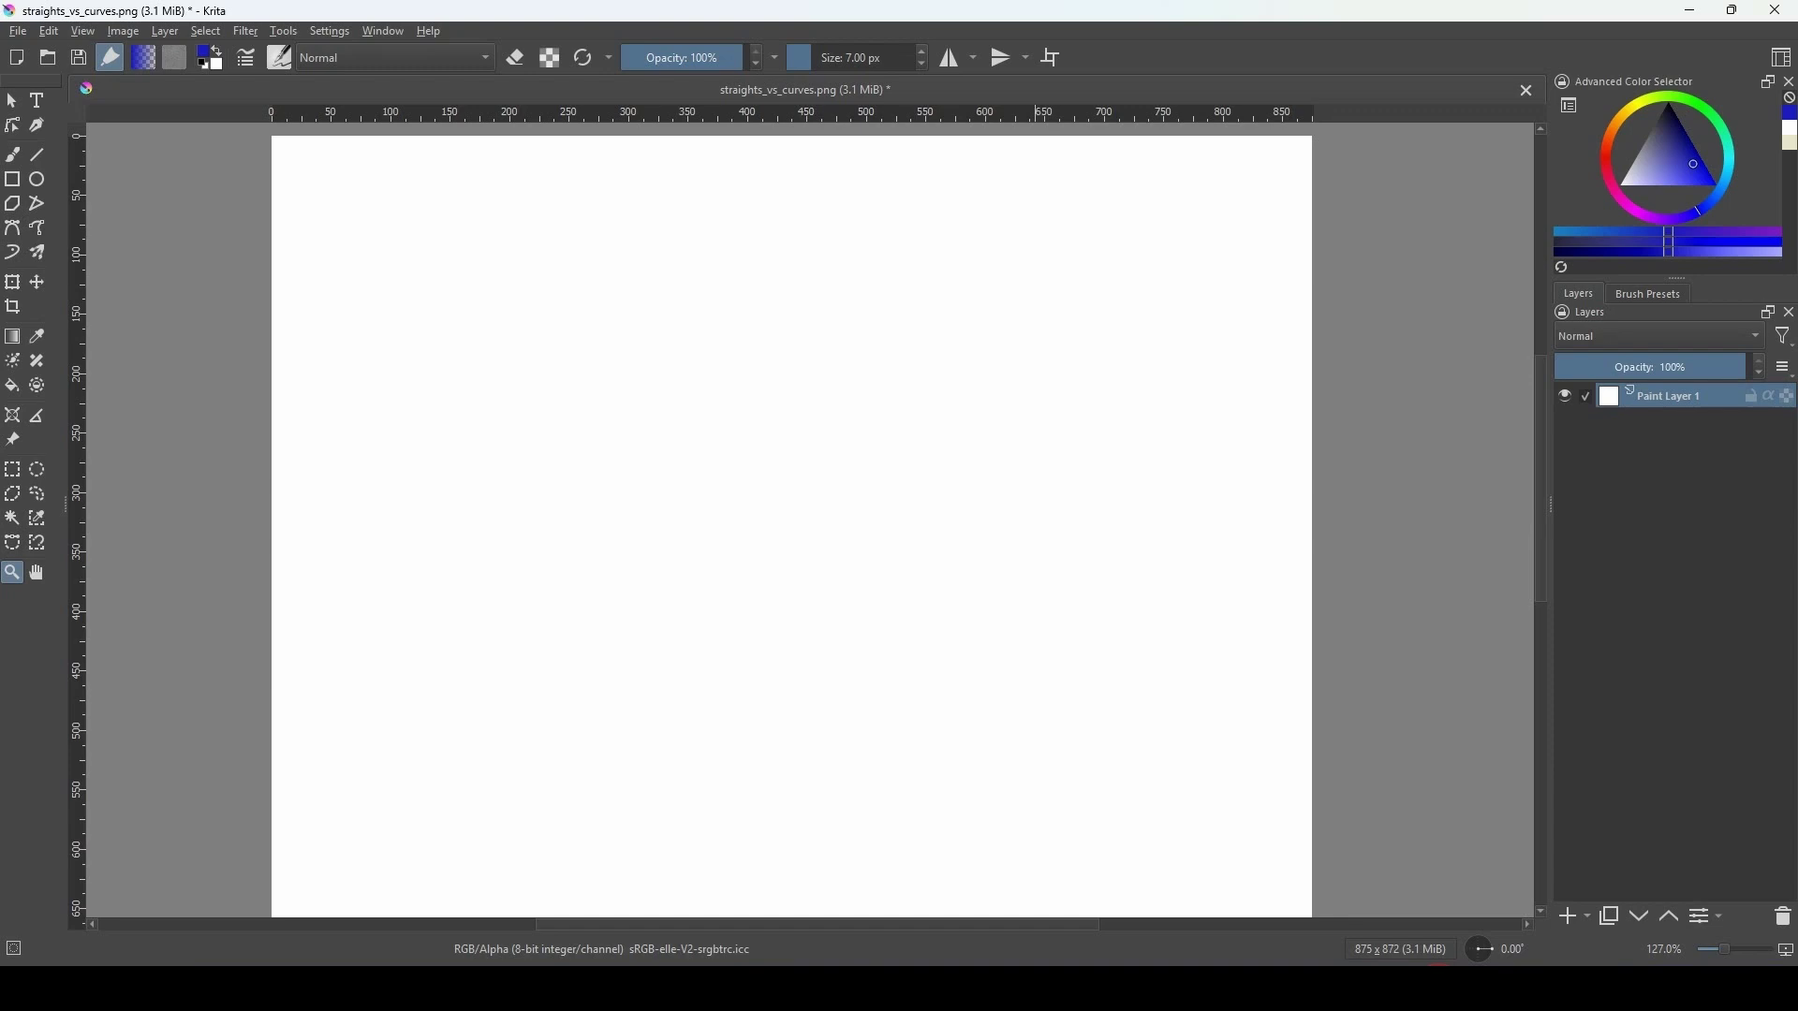
click(12, 179)
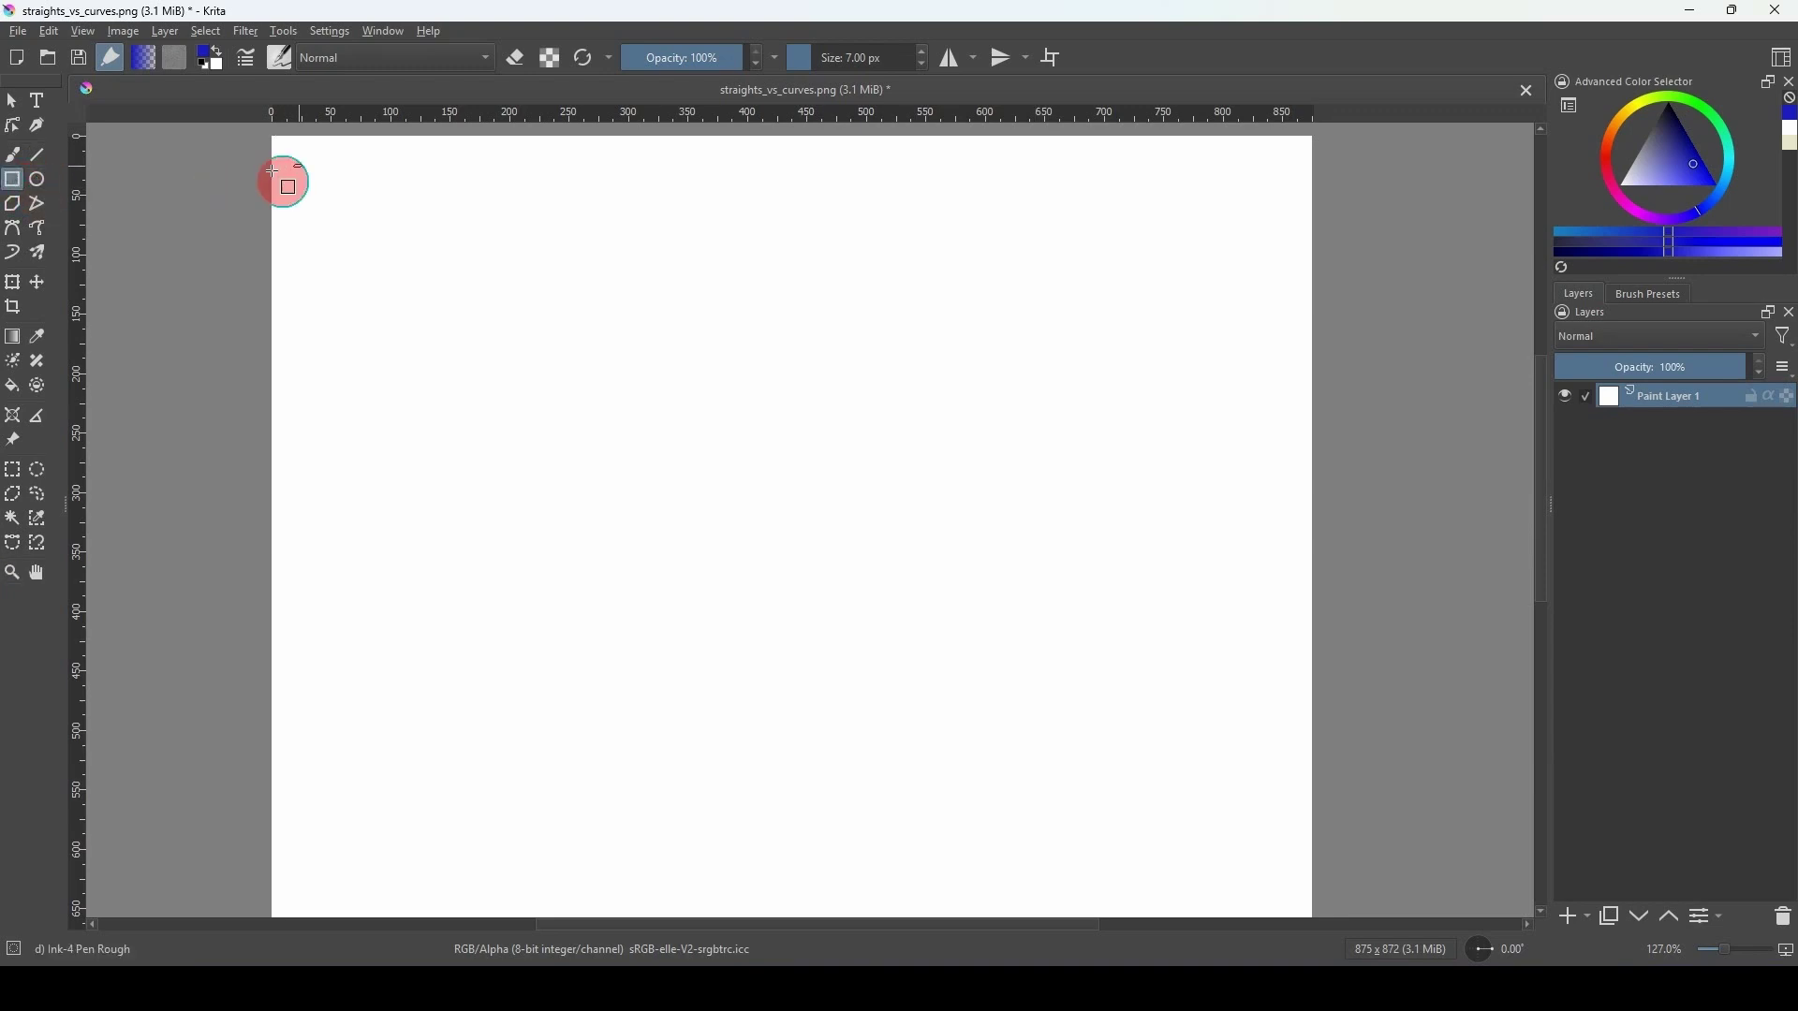
mouse_move(289, 153)
mouse_down()
mouse_move(469, 269)
mouse_move(580, 411)
mouse_up()
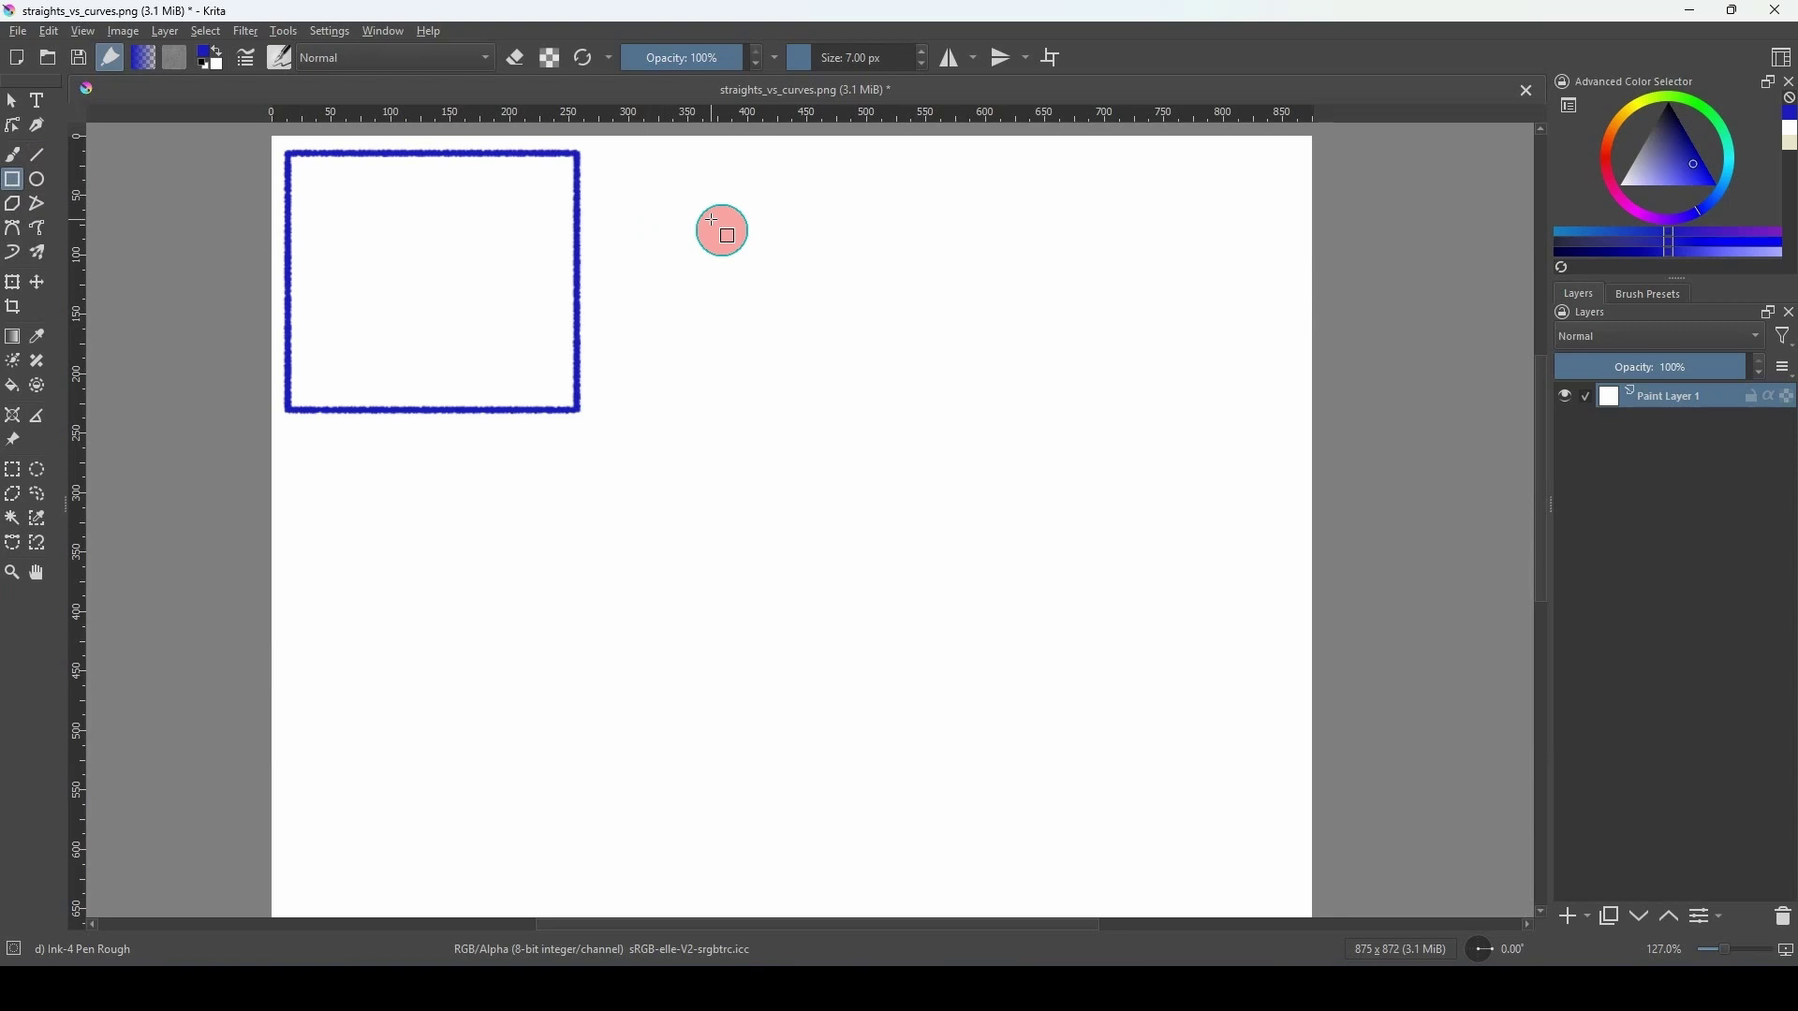
key(ctrl+z)
Add a new paint layer and draw a blue rectangle outline about 263 by 225 px with a 3 px brush in the canvas's upper-left corner.
click(1569, 915)
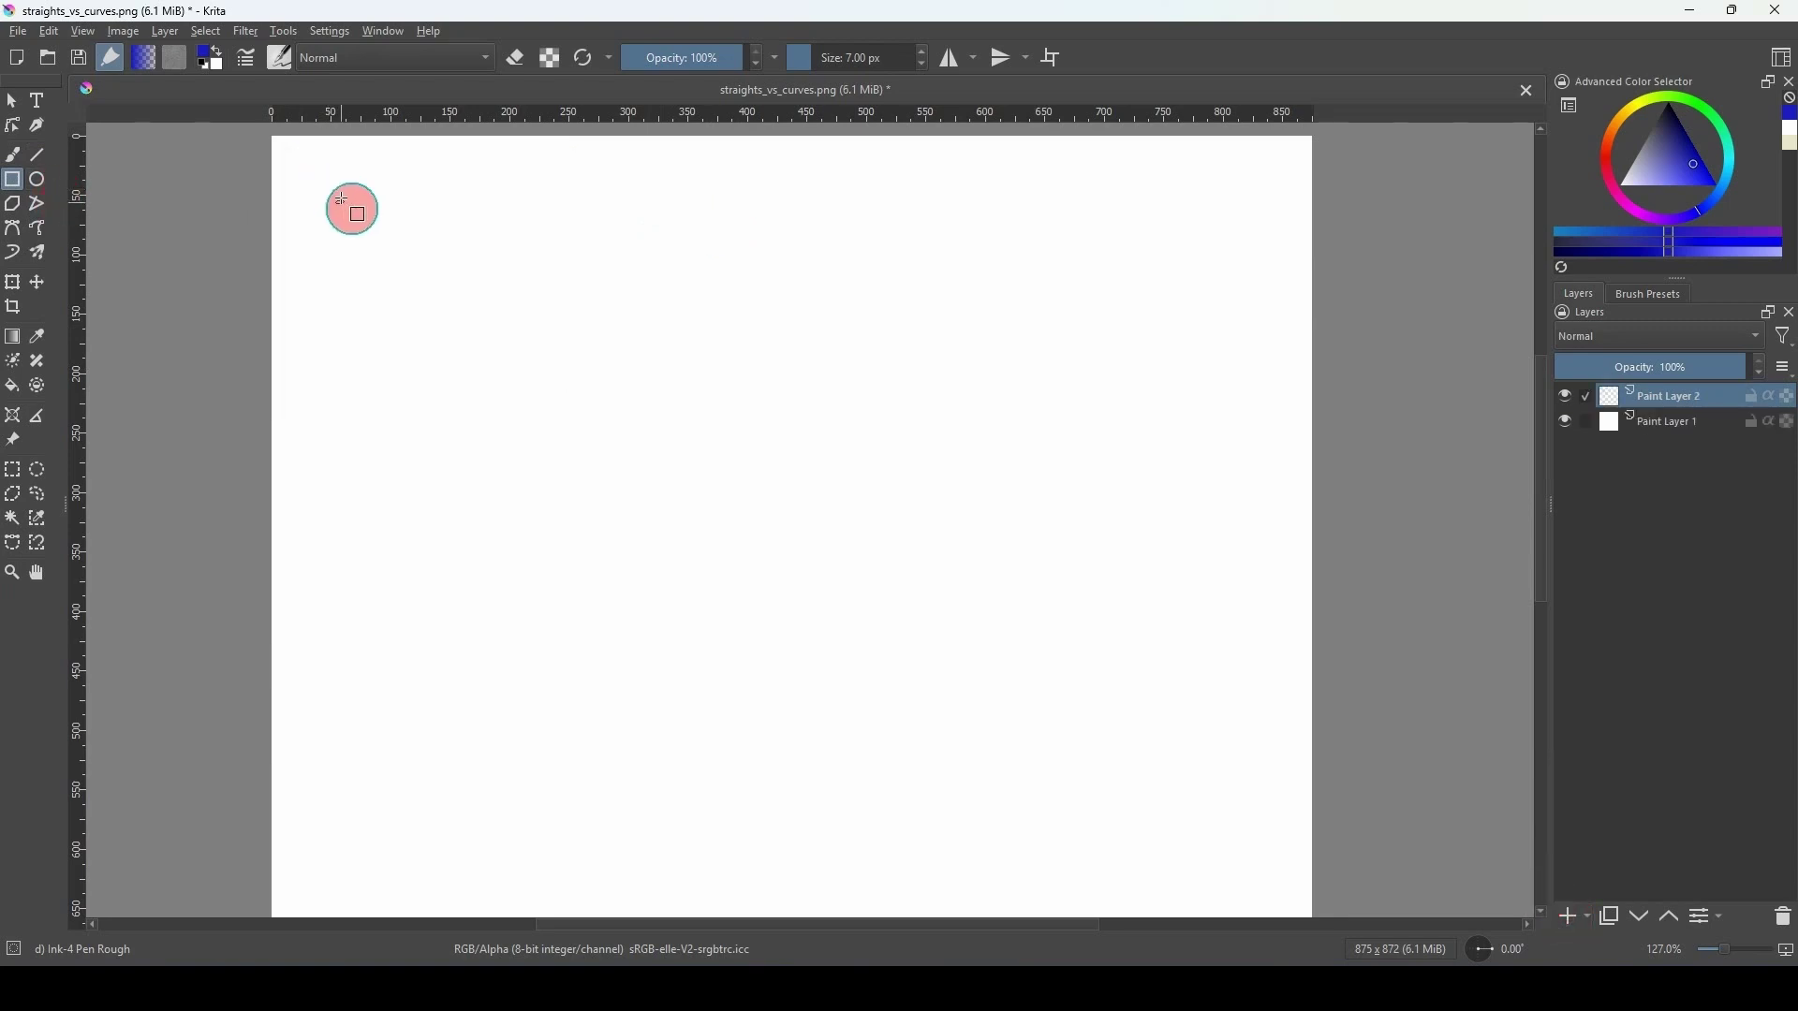
key(bracketleft)
key(bracketleft)
key(bracketleft)
key(bracketleft)
mouse_move(291, 156)
mouse_down()
mouse_move(604, 418)
mouse_move(627, 381)
mouse_move(942, 434)
mouse_up()
Duplicate the rectangle layer twice and move the copies sideways to form an evenly spaced row of three frames.
key(ctrl+j)
key(t)
key(ctrl+j)
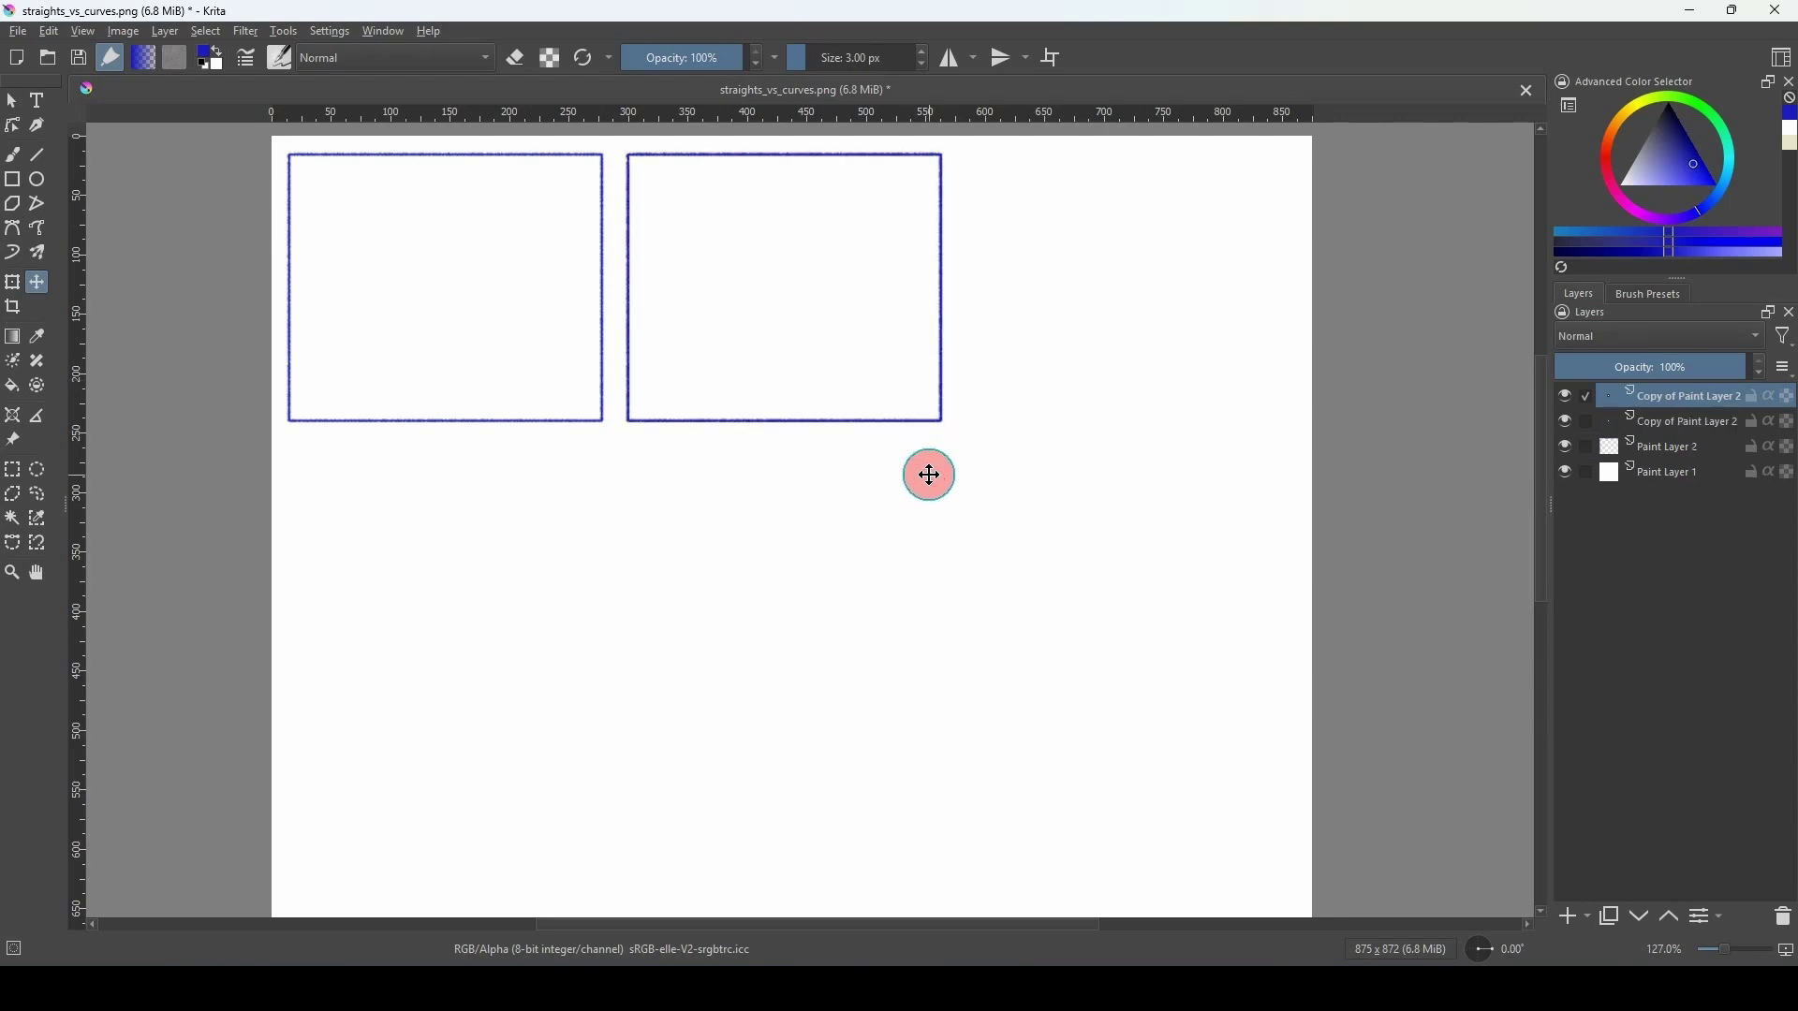
drag(941, 378, 1262, 415)
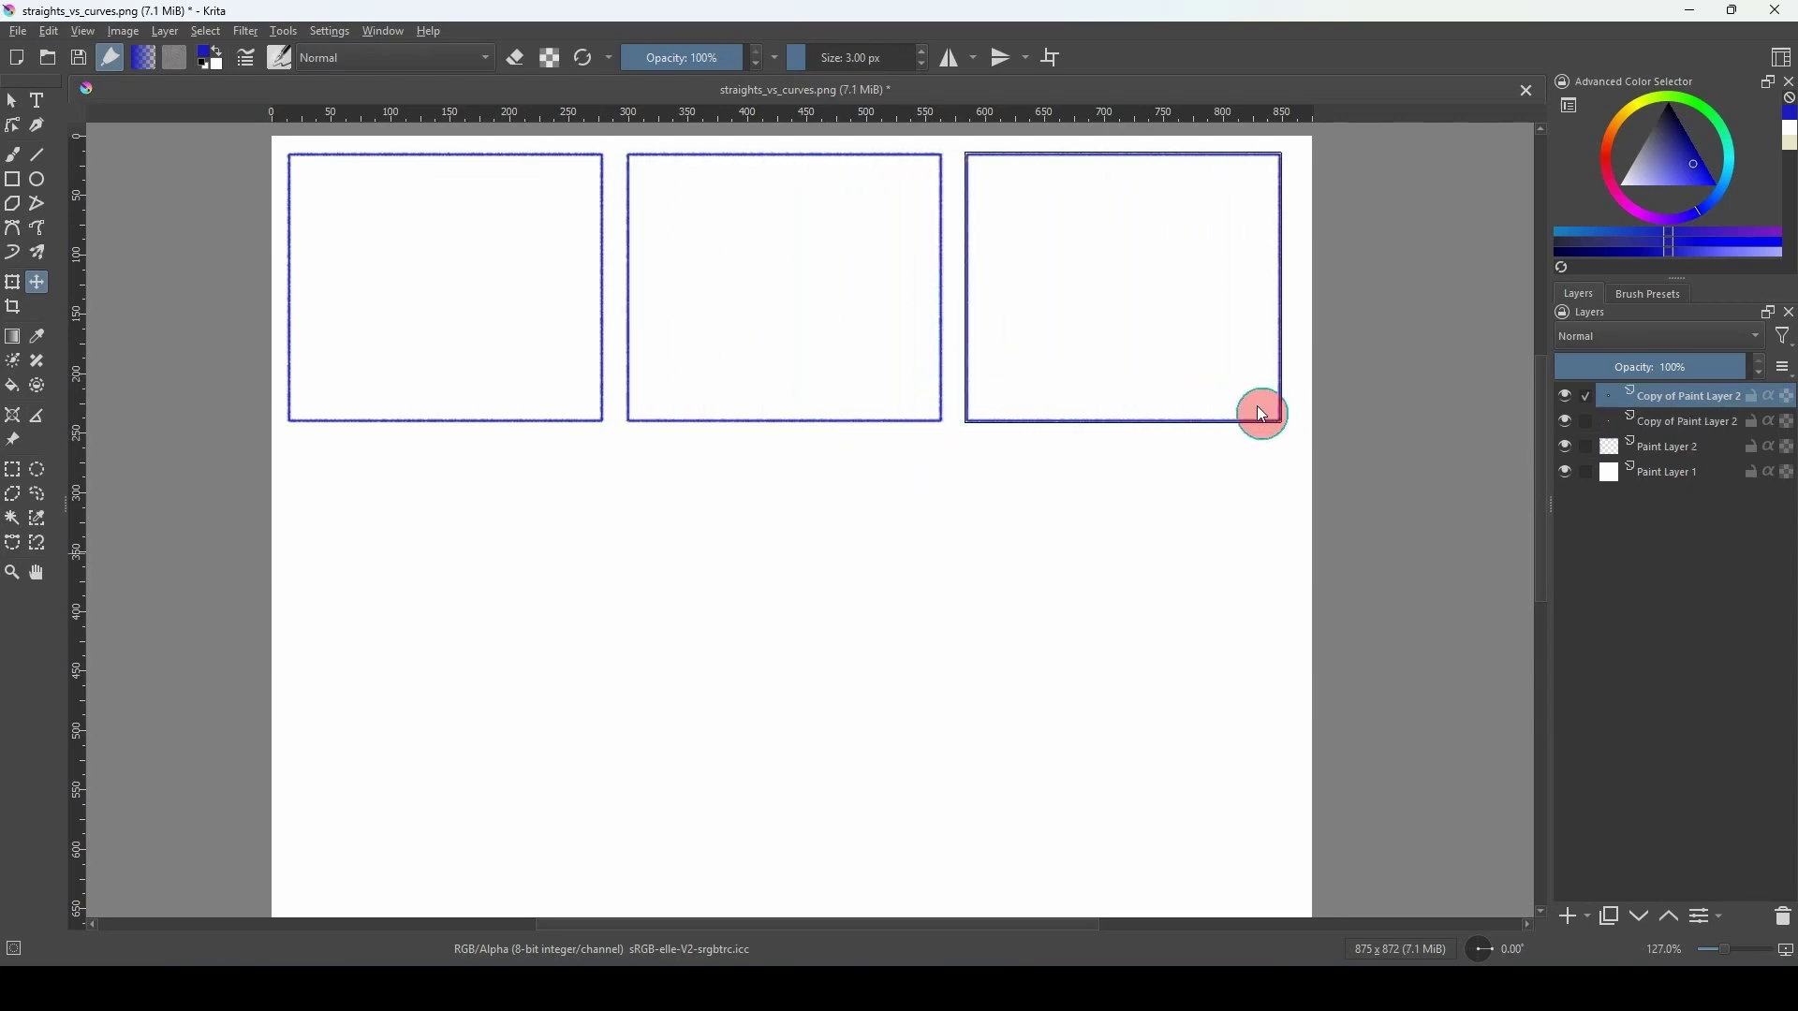
Merge the three frame layers into one, duplicate the merged layer and move the copy down as a second row of frames.
ctrl+click(1640, 423)
ctrl+click(1645, 446)
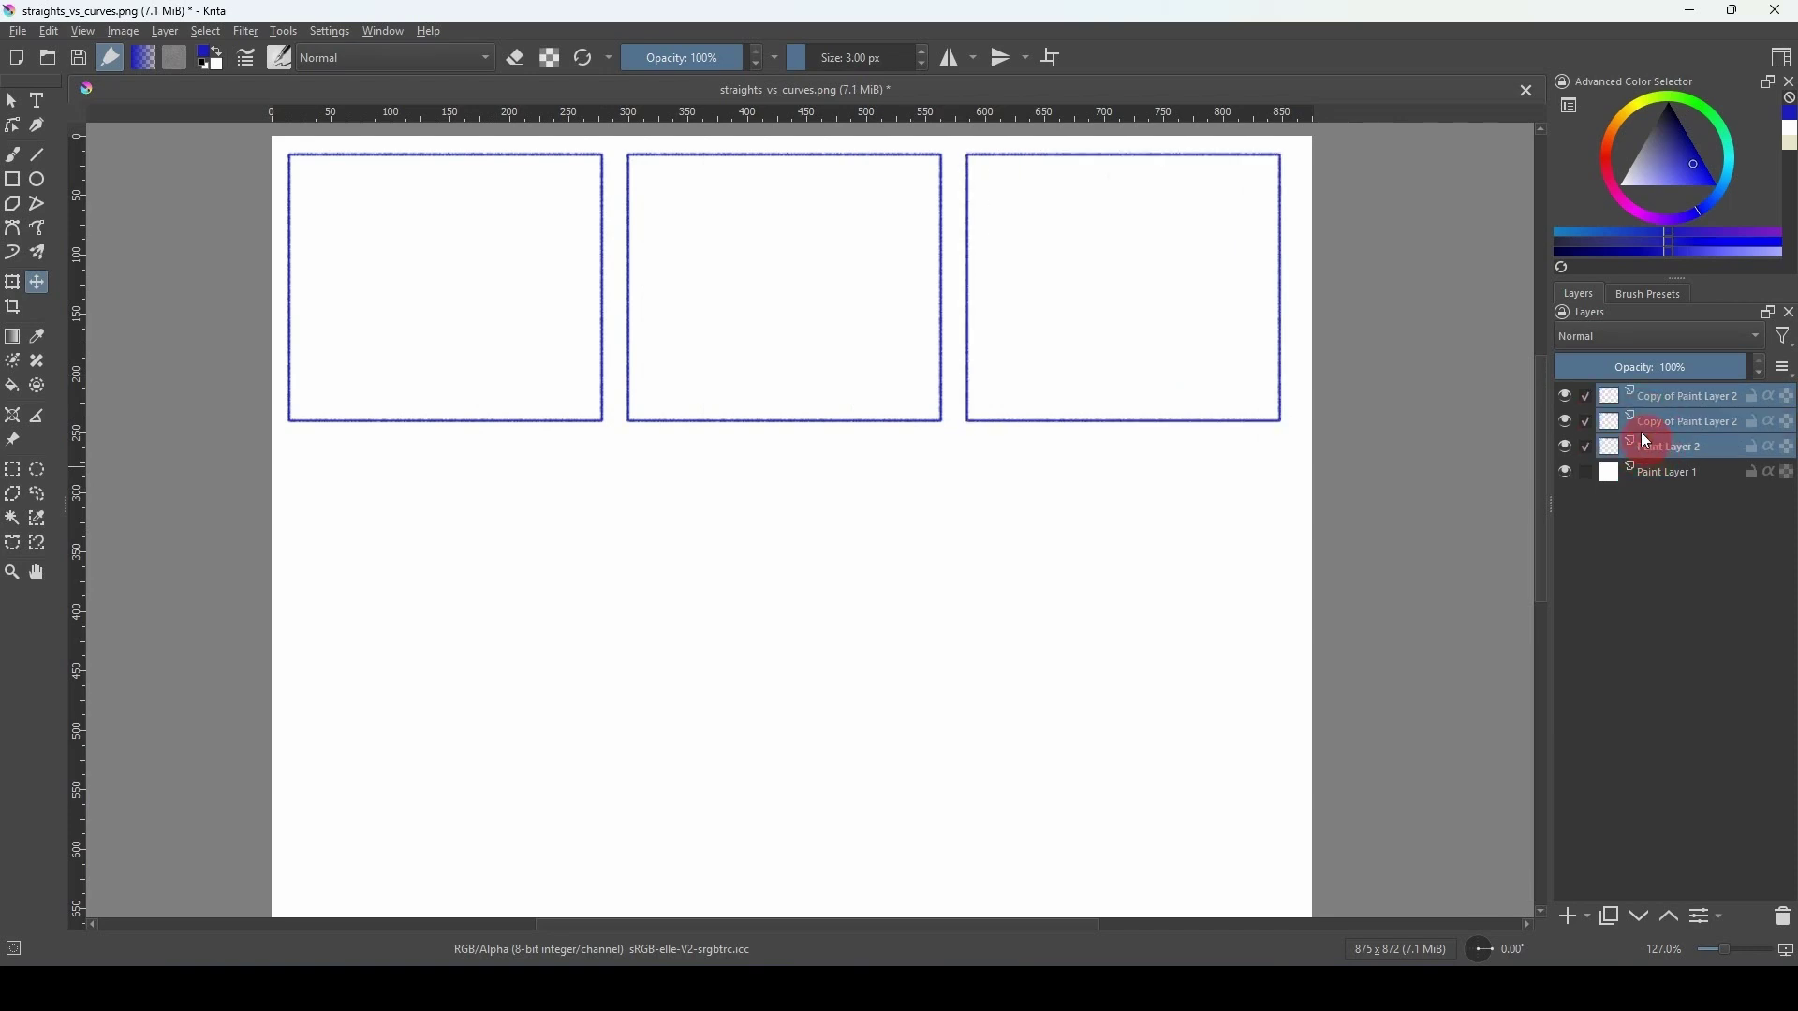
key(ctrl+e)
key(ctrl+j)
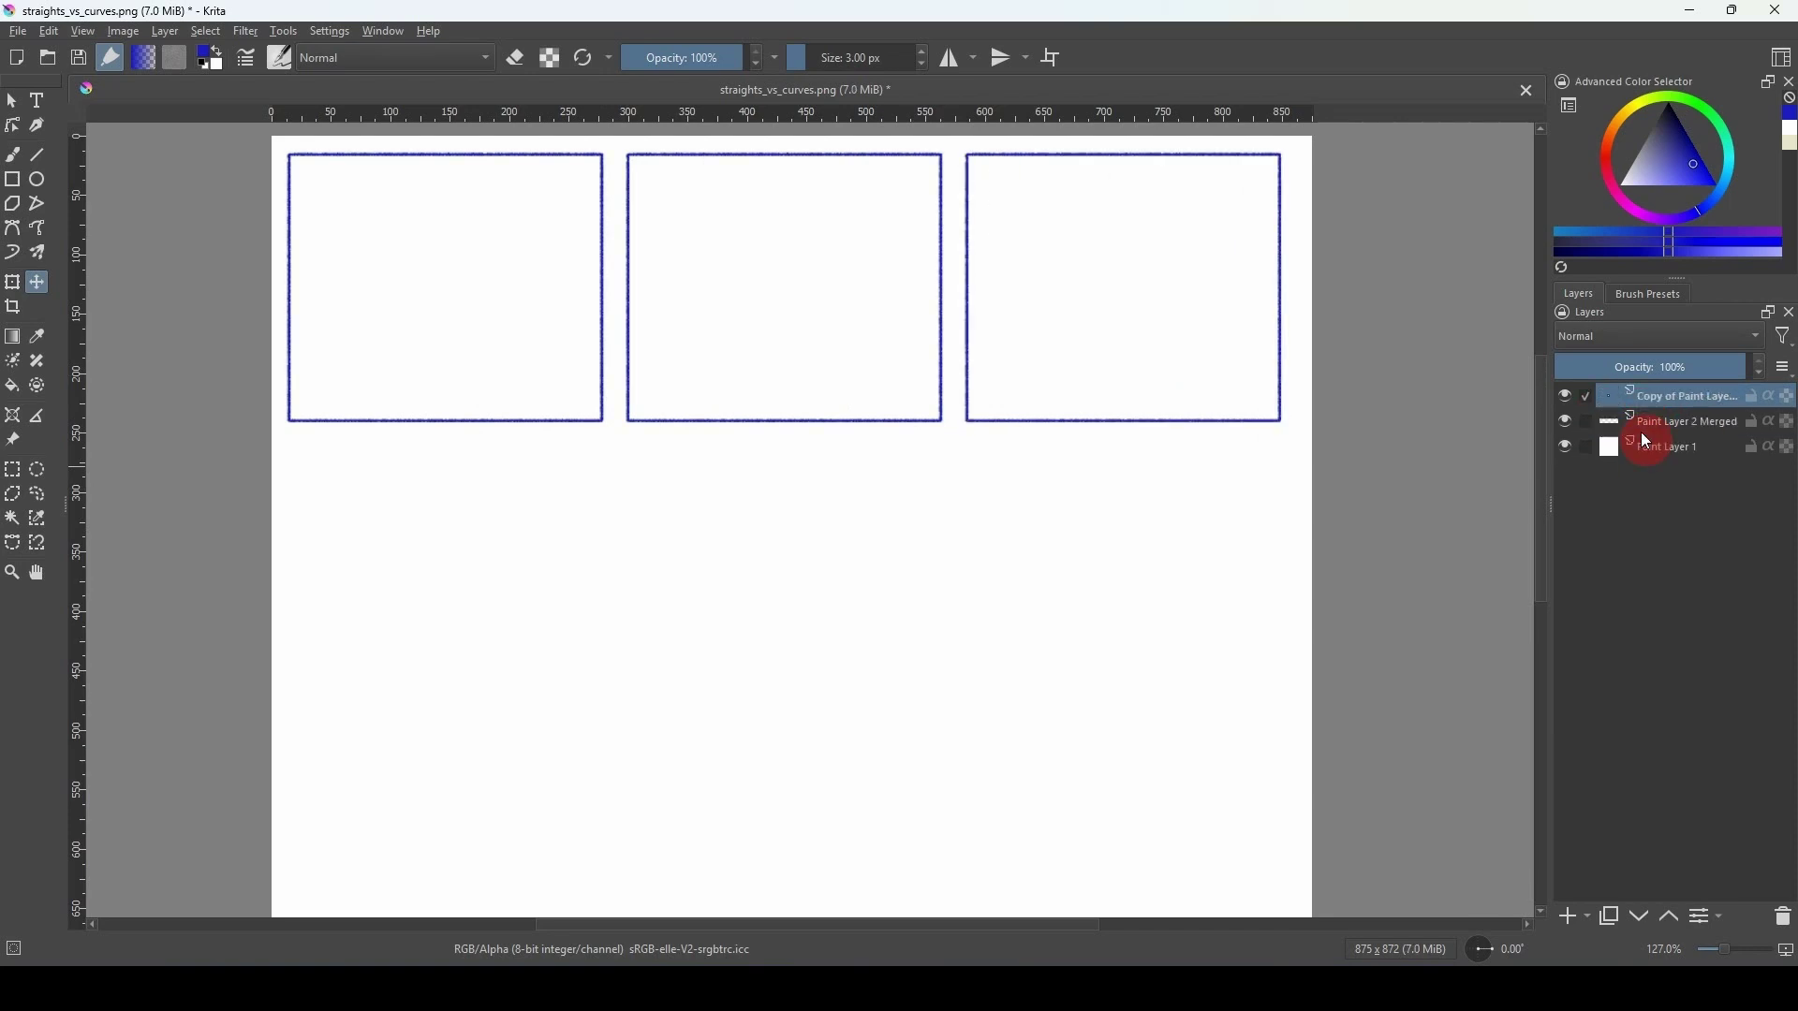
drag(582, 437, 599, 789)
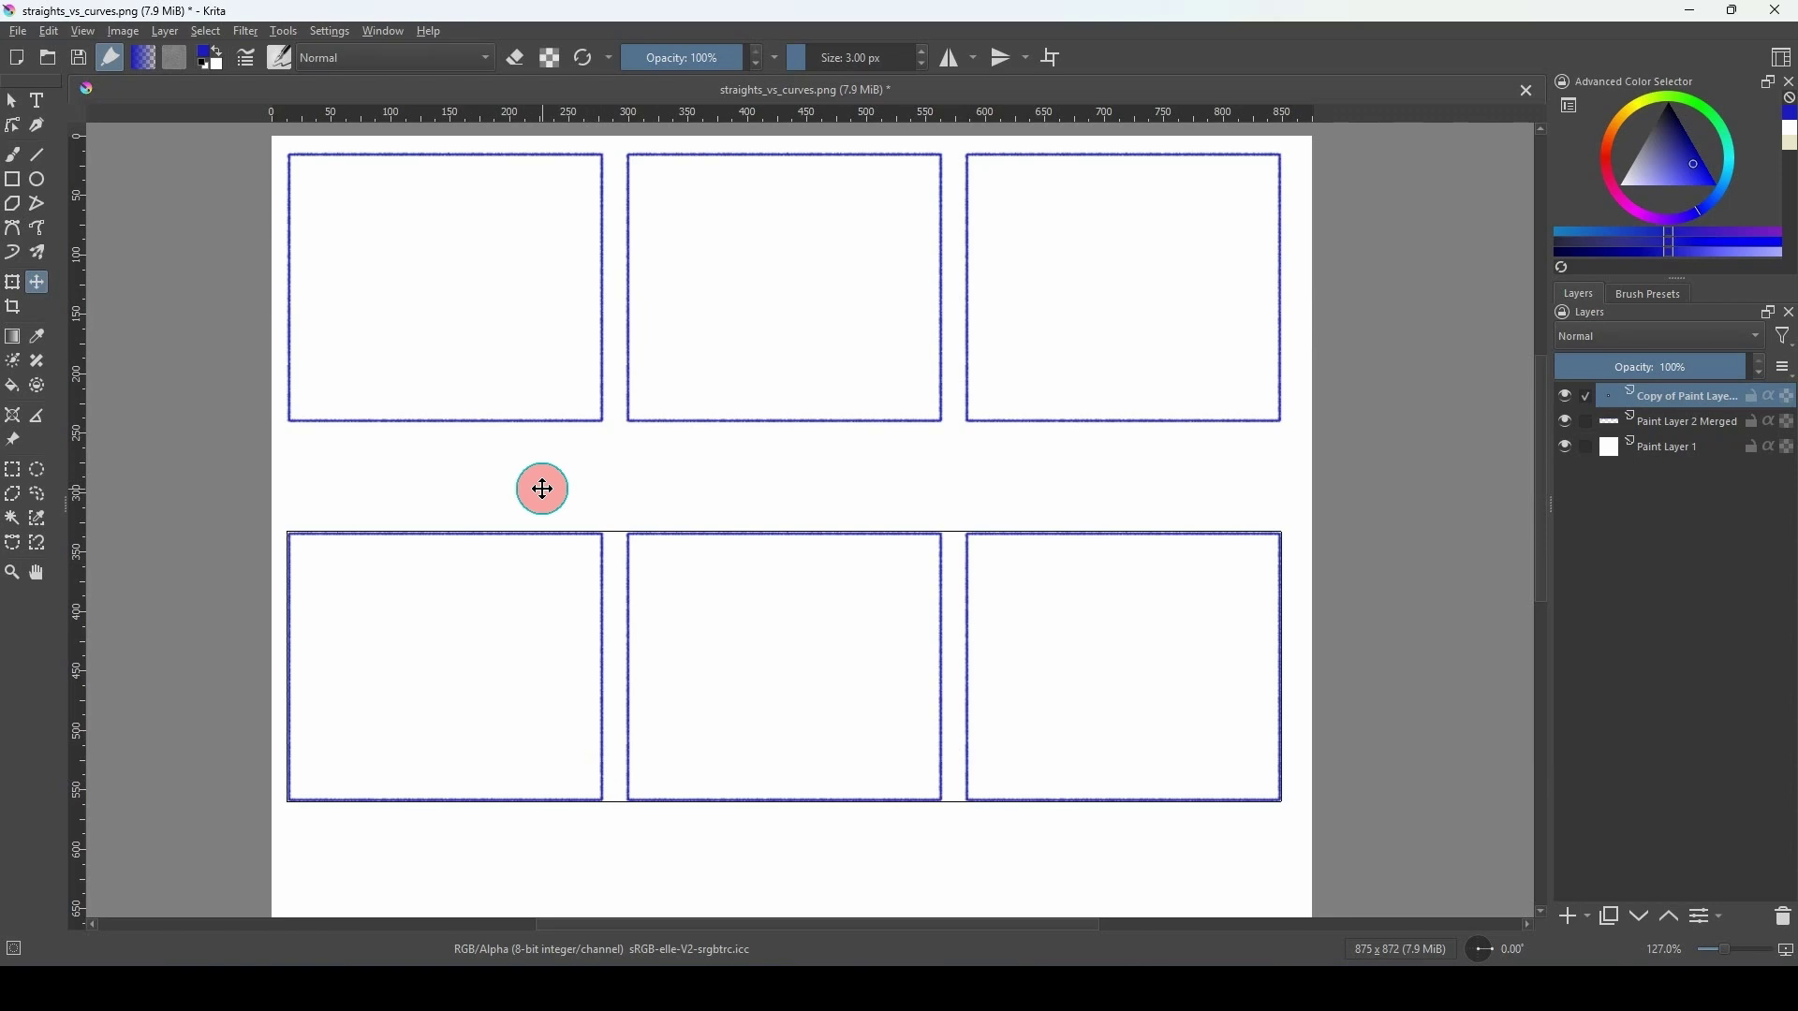
On a new paint layer, sketch a large round face outline in orange-red with the freehand brush, filling the first frame.
key(b)
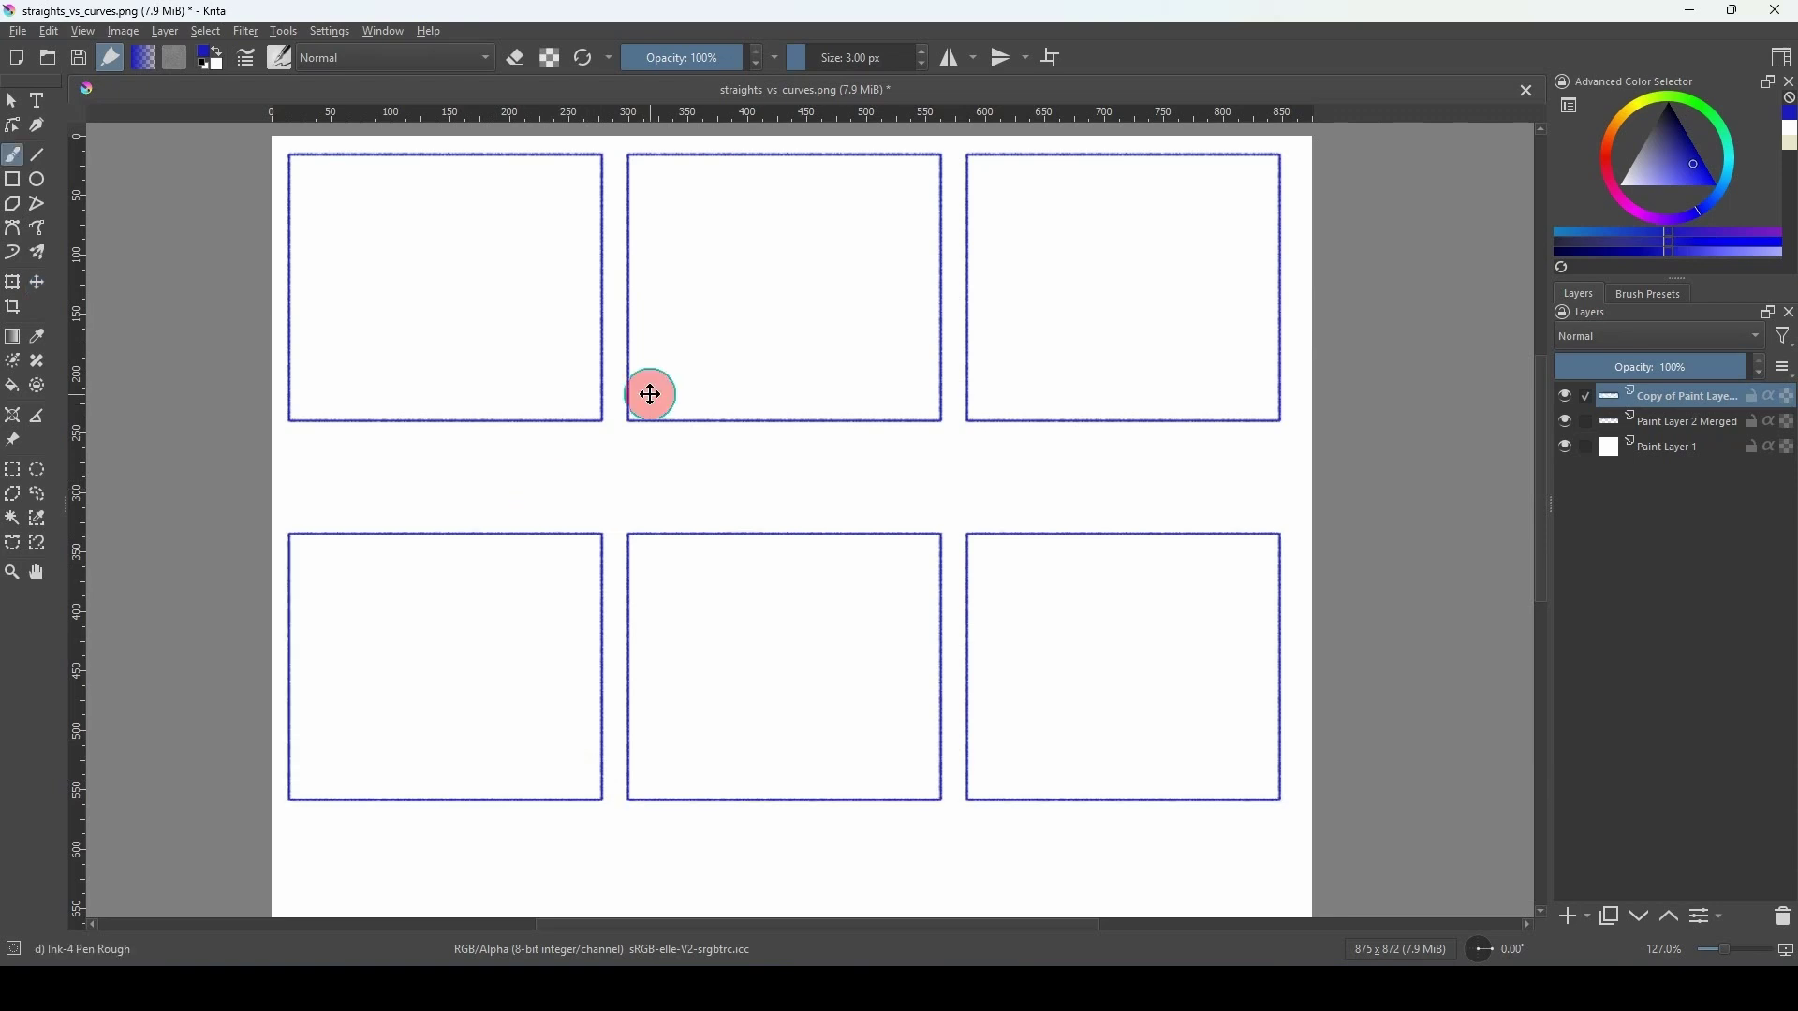
click(1568, 915)
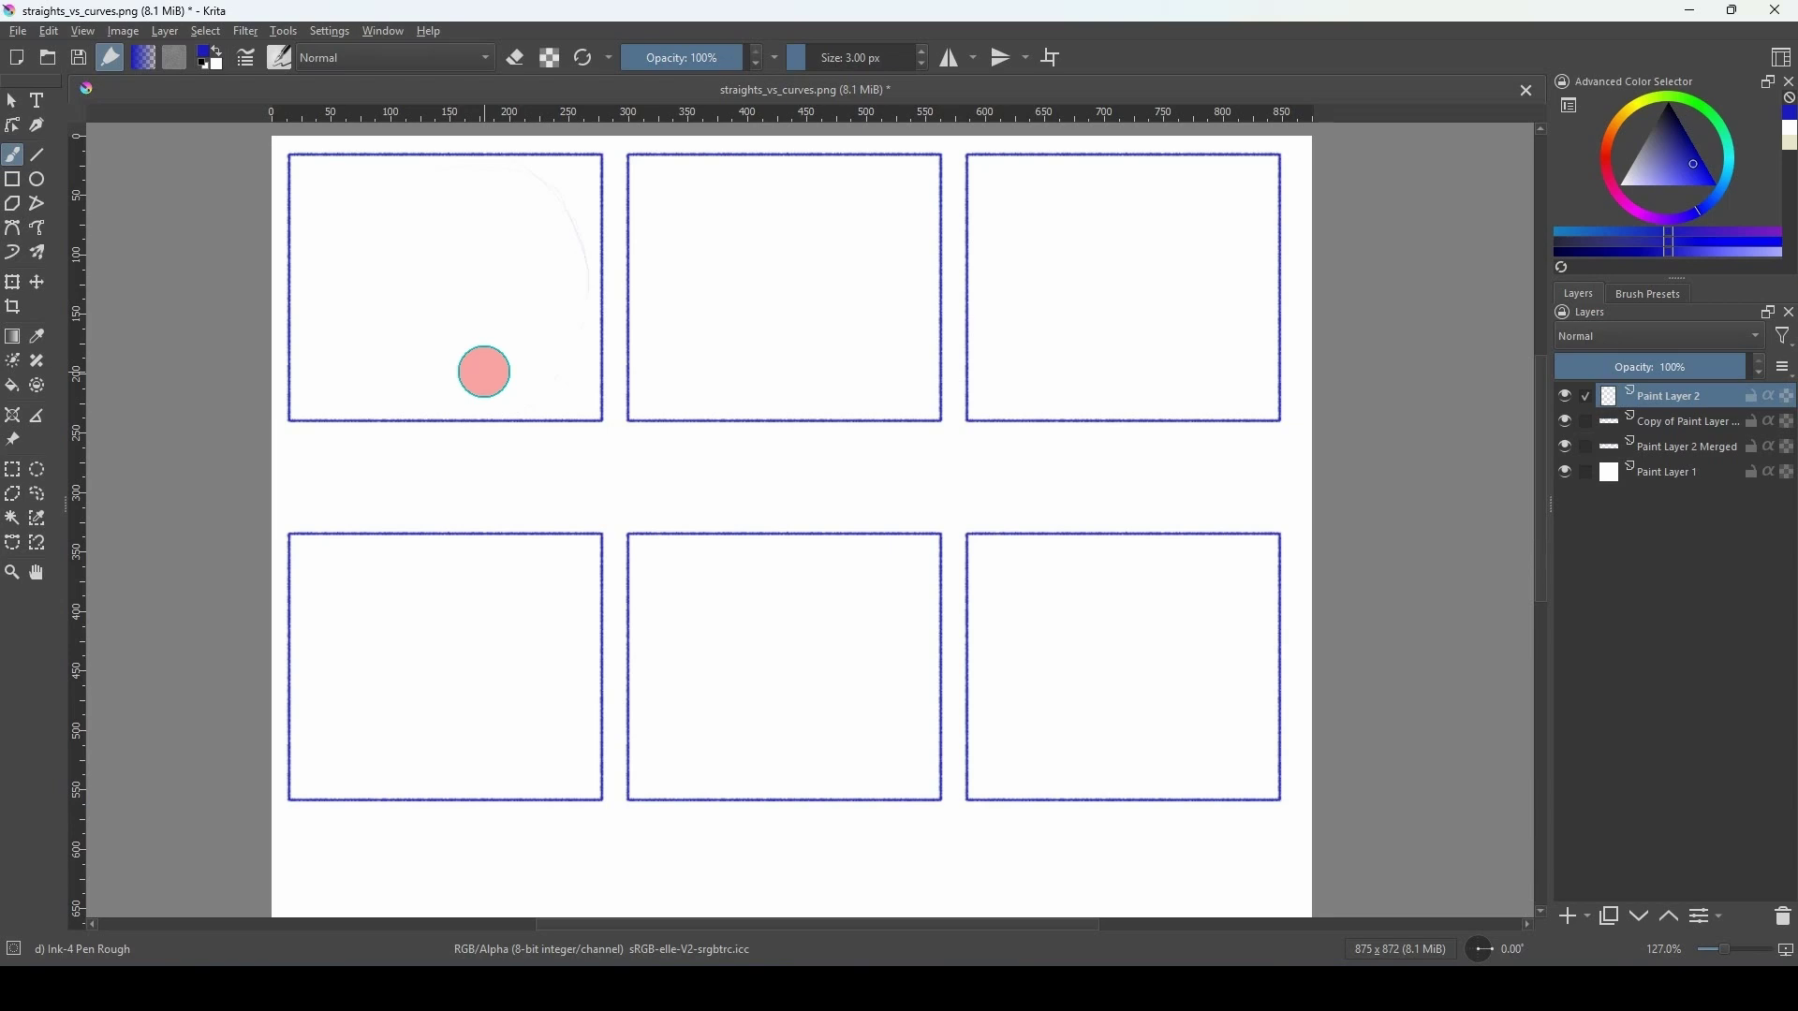
click(1603, 142)
click(1702, 171)
mouse_move(585, 318)
mouse_down()
mouse_move(362, 183)
mouse_move(376, 371)
mouse_move(384, 160)
mouse_move(293, 280)
mouse_move(402, 402)
mouse_move(341, 395)
mouse_up()
mouse_move(571, 431)
mouse_down()
mouse_move(498, 389)
mouse_move(539, 184)
mouse_move(497, 421)
mouse_move(401, 189)
mouse_move(343, 185)
mouse_up()
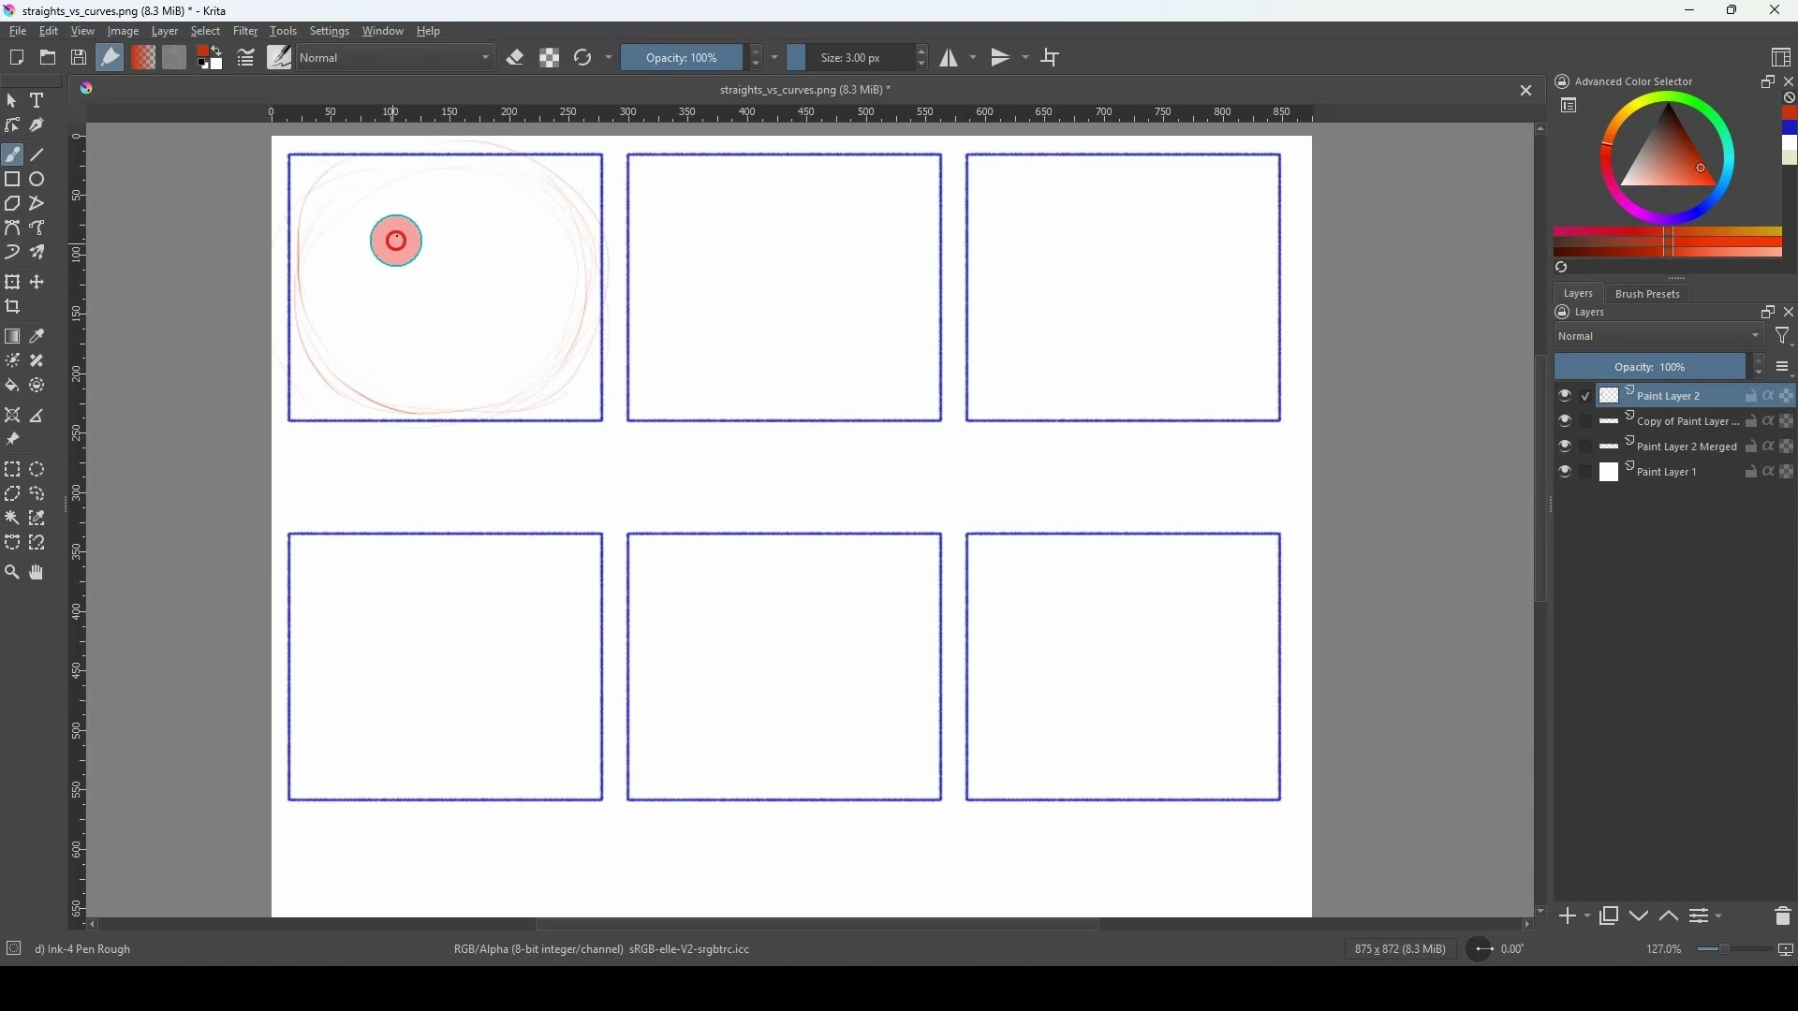
Sketch two oval eyes with pupils and a curved smile inside the round face in the first frame.
mouse_move(366, 256)
mouse_down()
mouse_move(403, 231)
mouse_move(359, 241)
mouse_move(370, 296)
mouse_move(379, 227)
mouse_move(396, 240)
mouse_move(397, 282)
mouse_move(377, 242)
mouse_up()
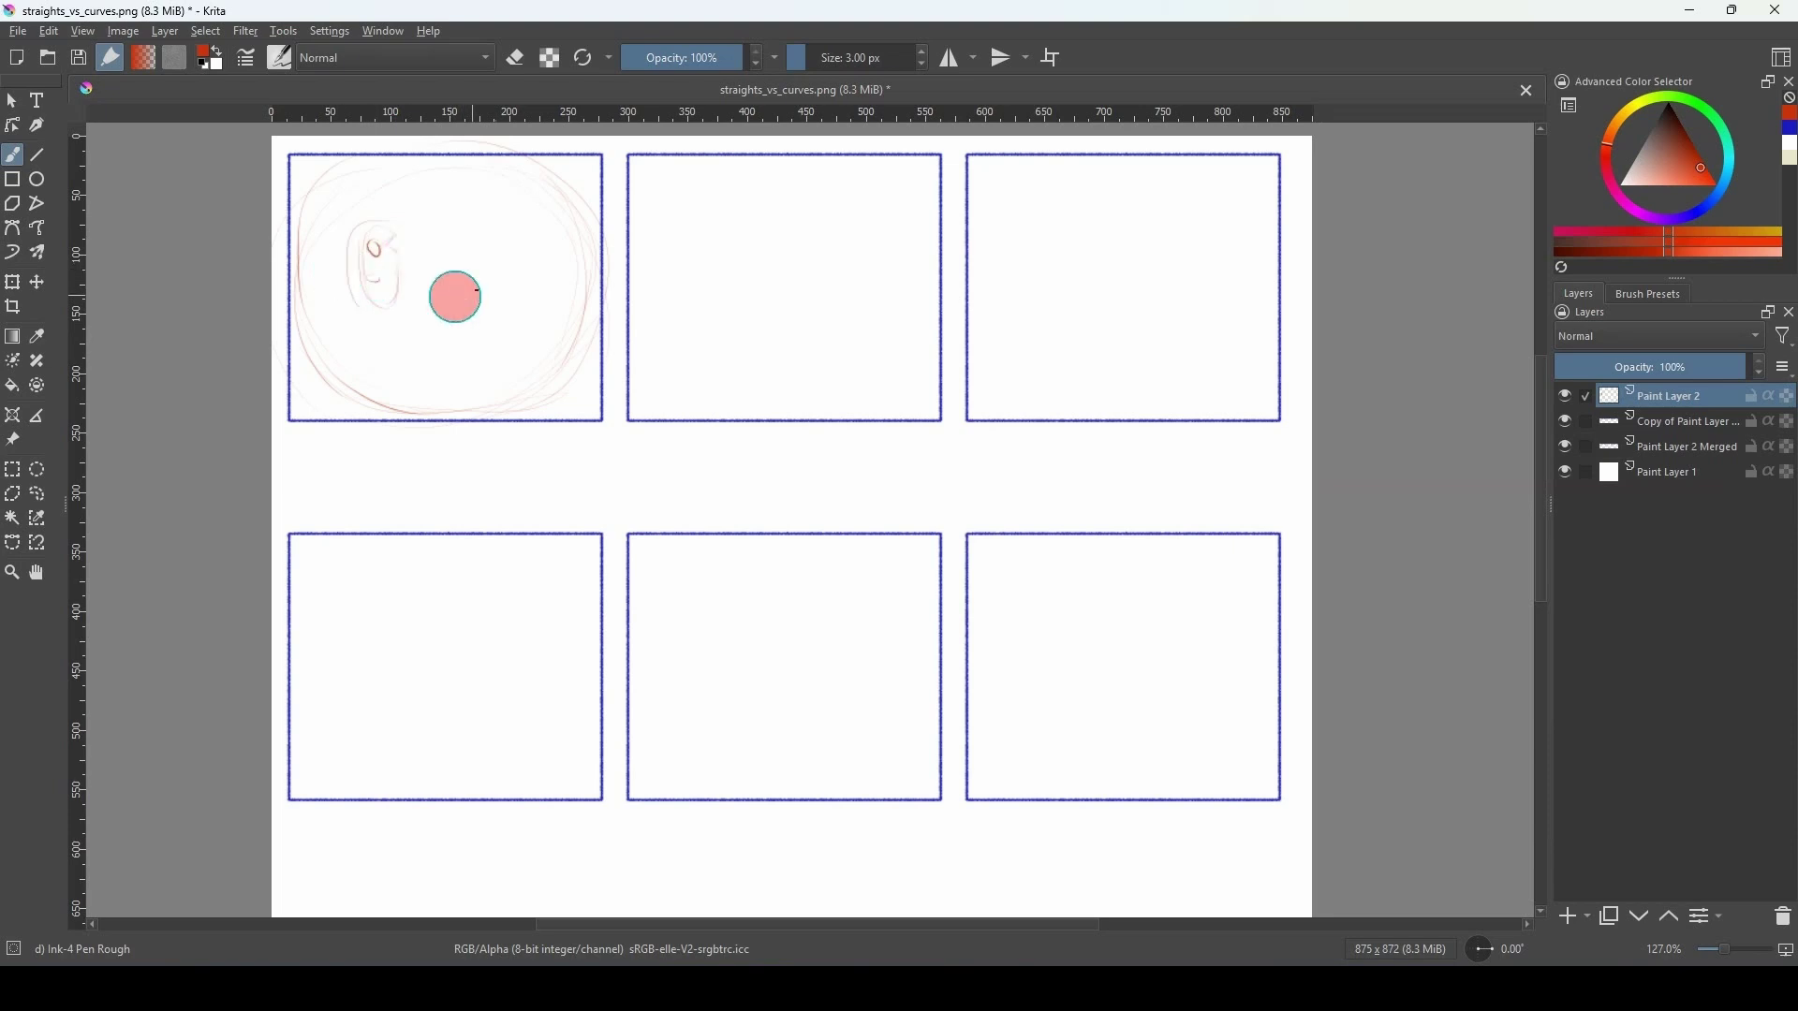
mouse_move(500, 232)
mouse_down()
mouse_move(480, 245)
mouse_move(486, 313)
mouse_up()
mouse_move(529, 245)
mouse_down()
mouse_move(521, 283)
mouse_move(487, 305)
mouse_move(502, 236)
mouse_move(487, 234)
mouse_move(497, 284)
mouse_up()
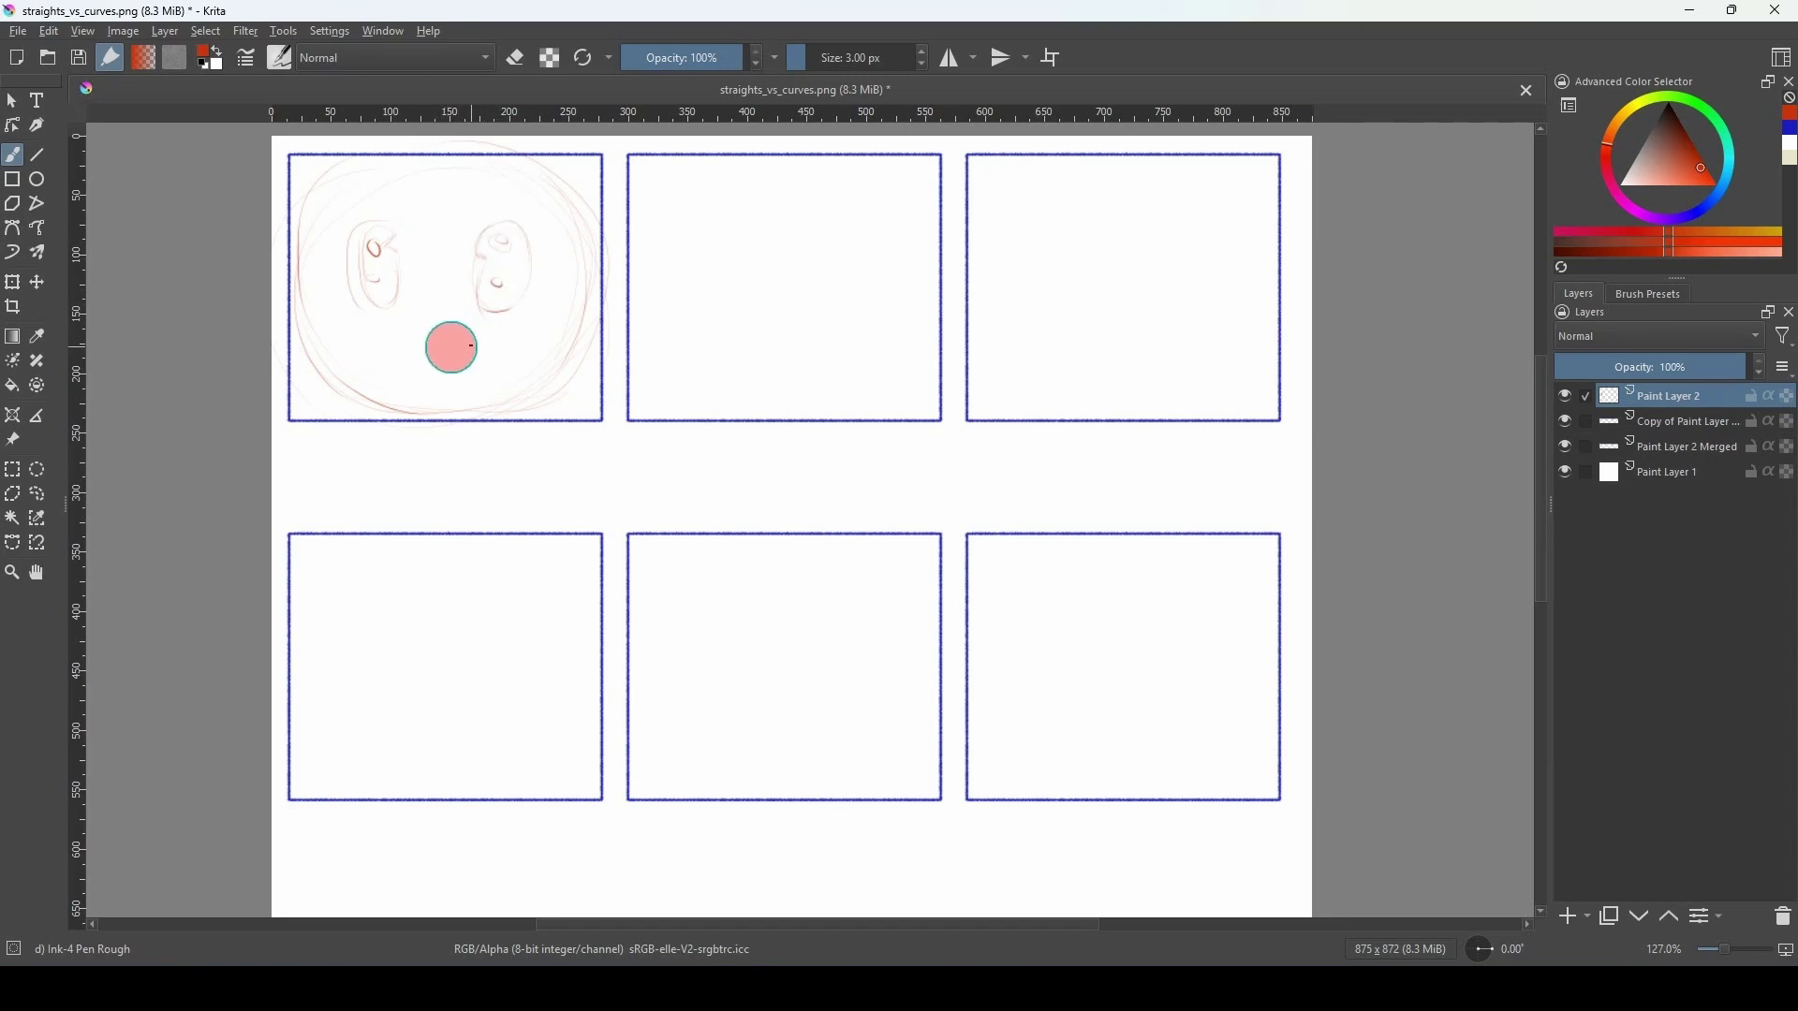
mouse_move(405, 336)
mouse_down()
mouse_move(458, 358)
mouse_move(390, 334)
mouse_up()
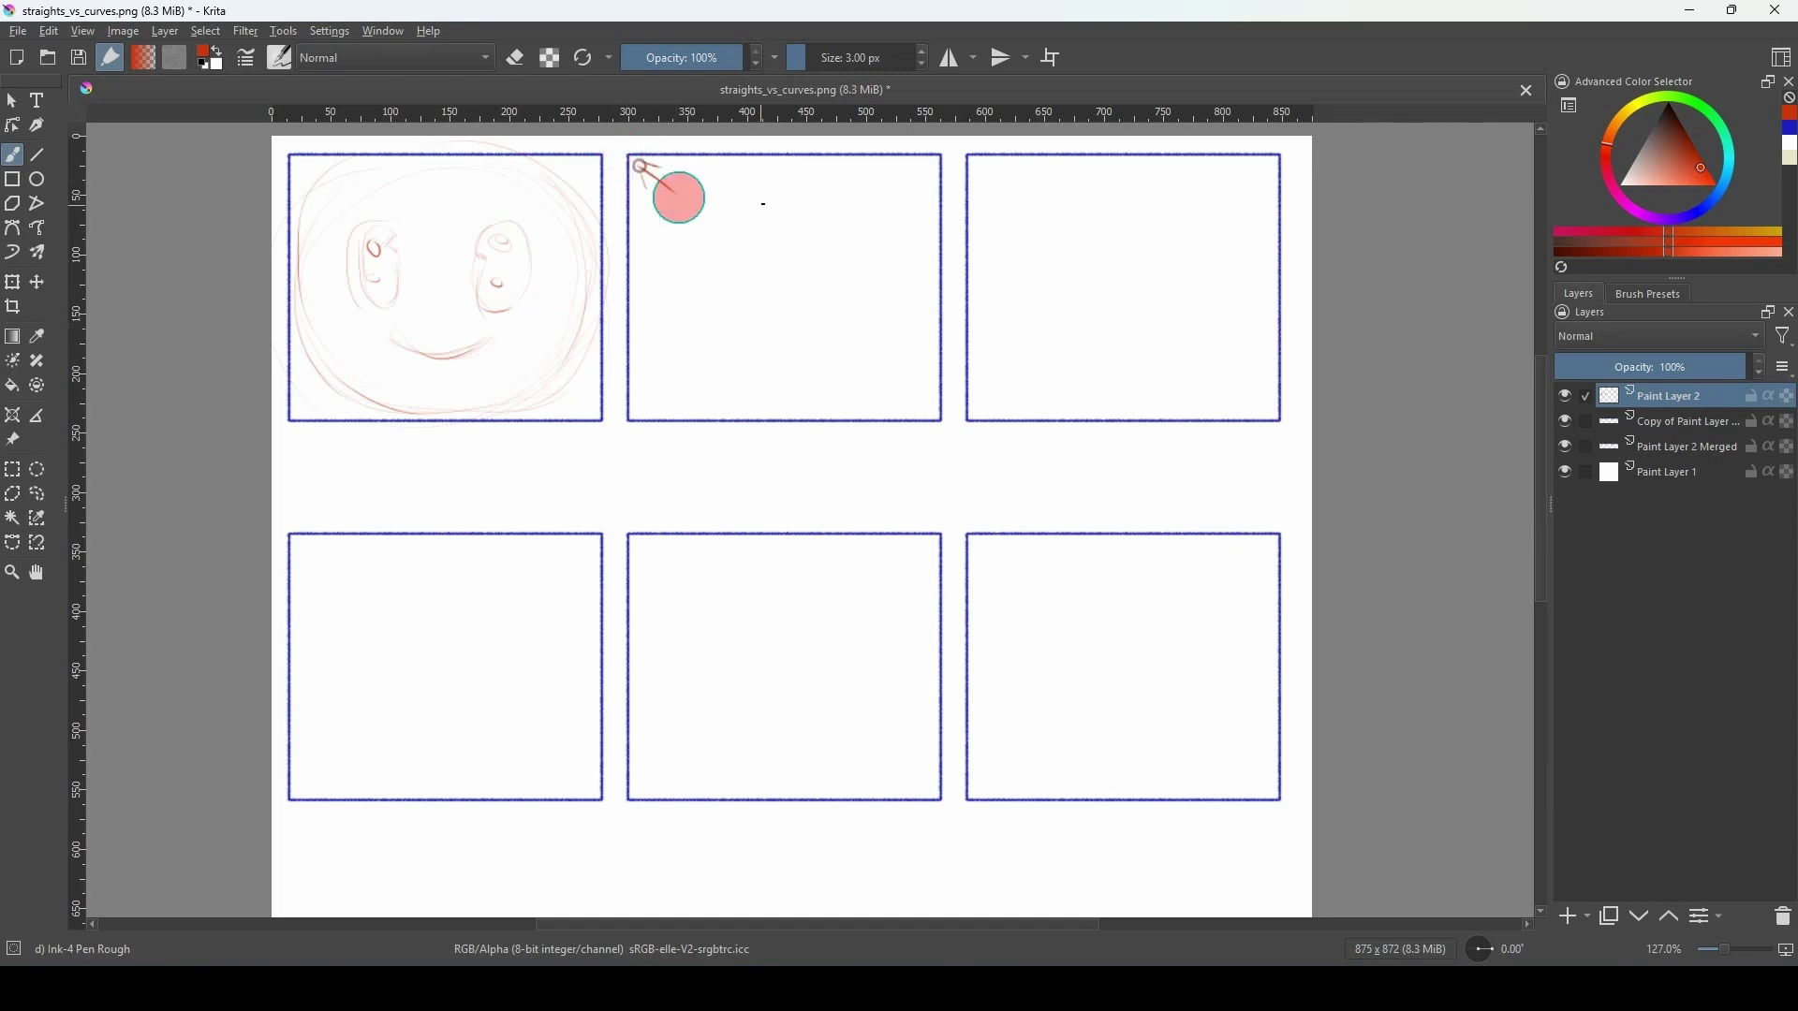
In the second frame, sketch arrows pointing to the corners and a small sun with concentric rings above a wavy ground line.
drag(877, 191, 917, 186)
drag(908, 387, 933, 405)
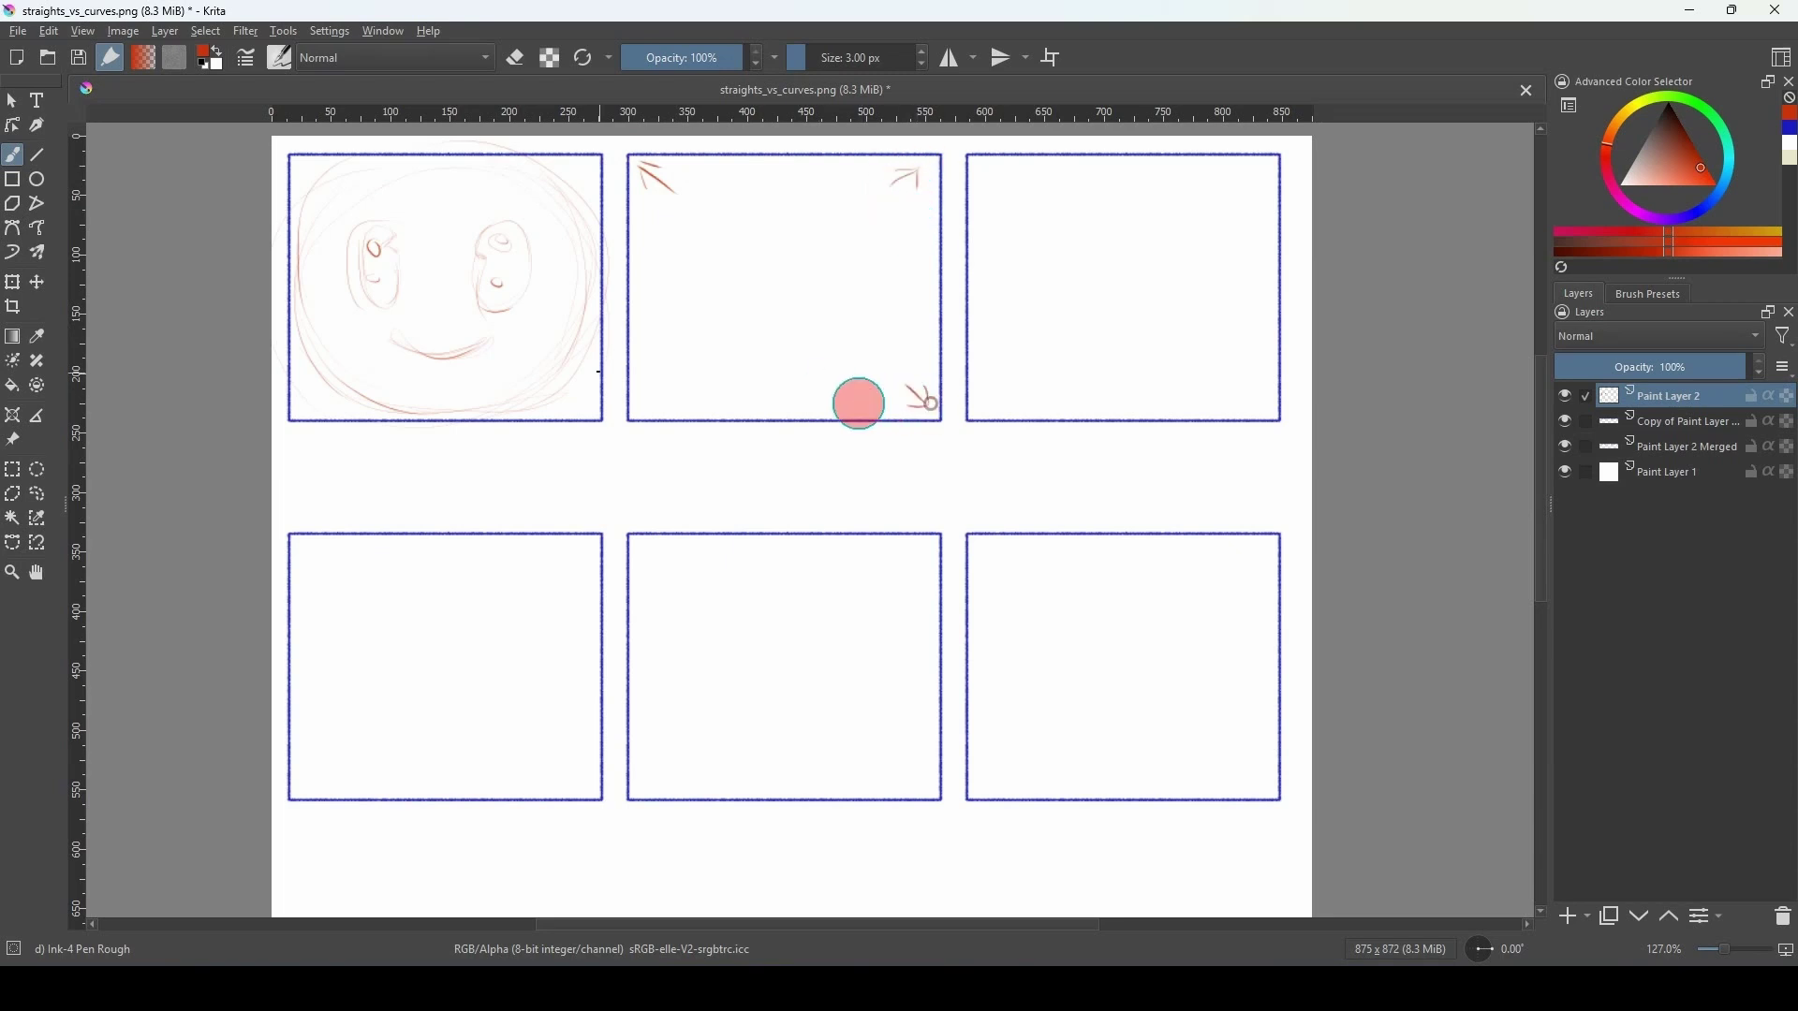
mouse_move(665, 386)
mouse_down()
mouse_move(645, 406)
mouse_move(662, 408)
mouse_up()
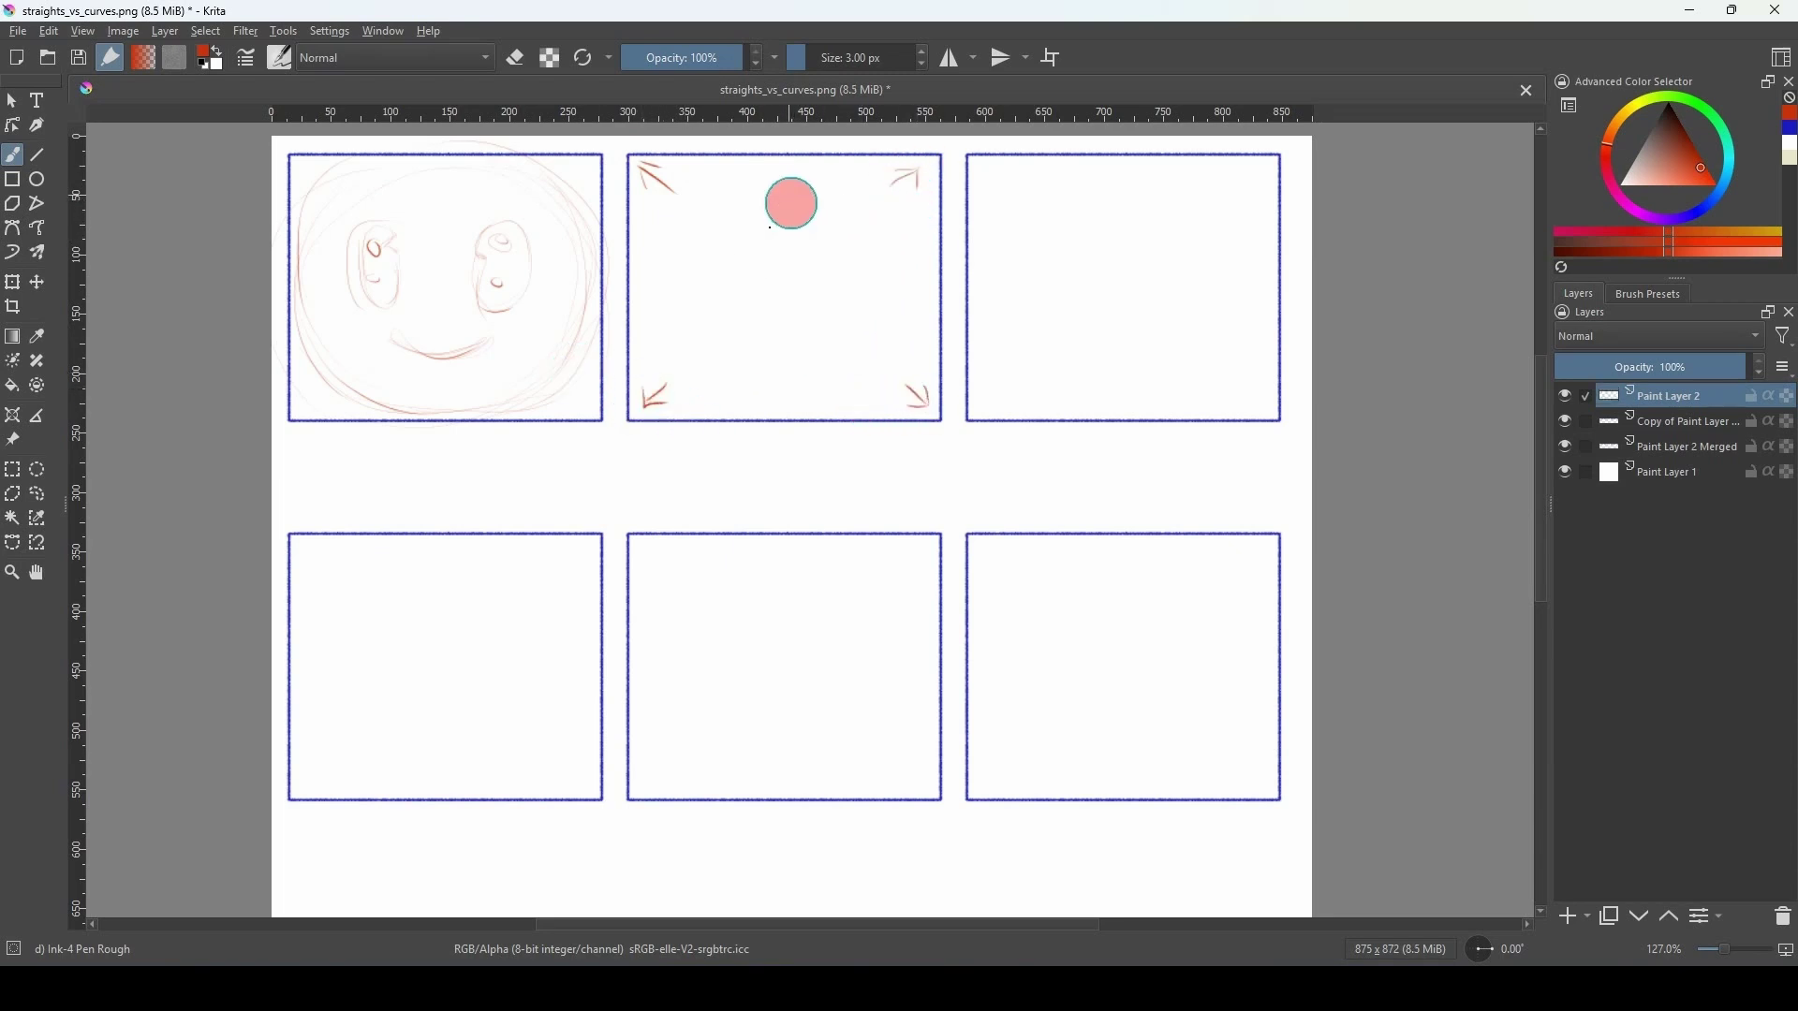
mouse_move(810, 218)
mouse_down()
mouse_move(770, 225)
mouse_move(813, 211)
mouse_up()
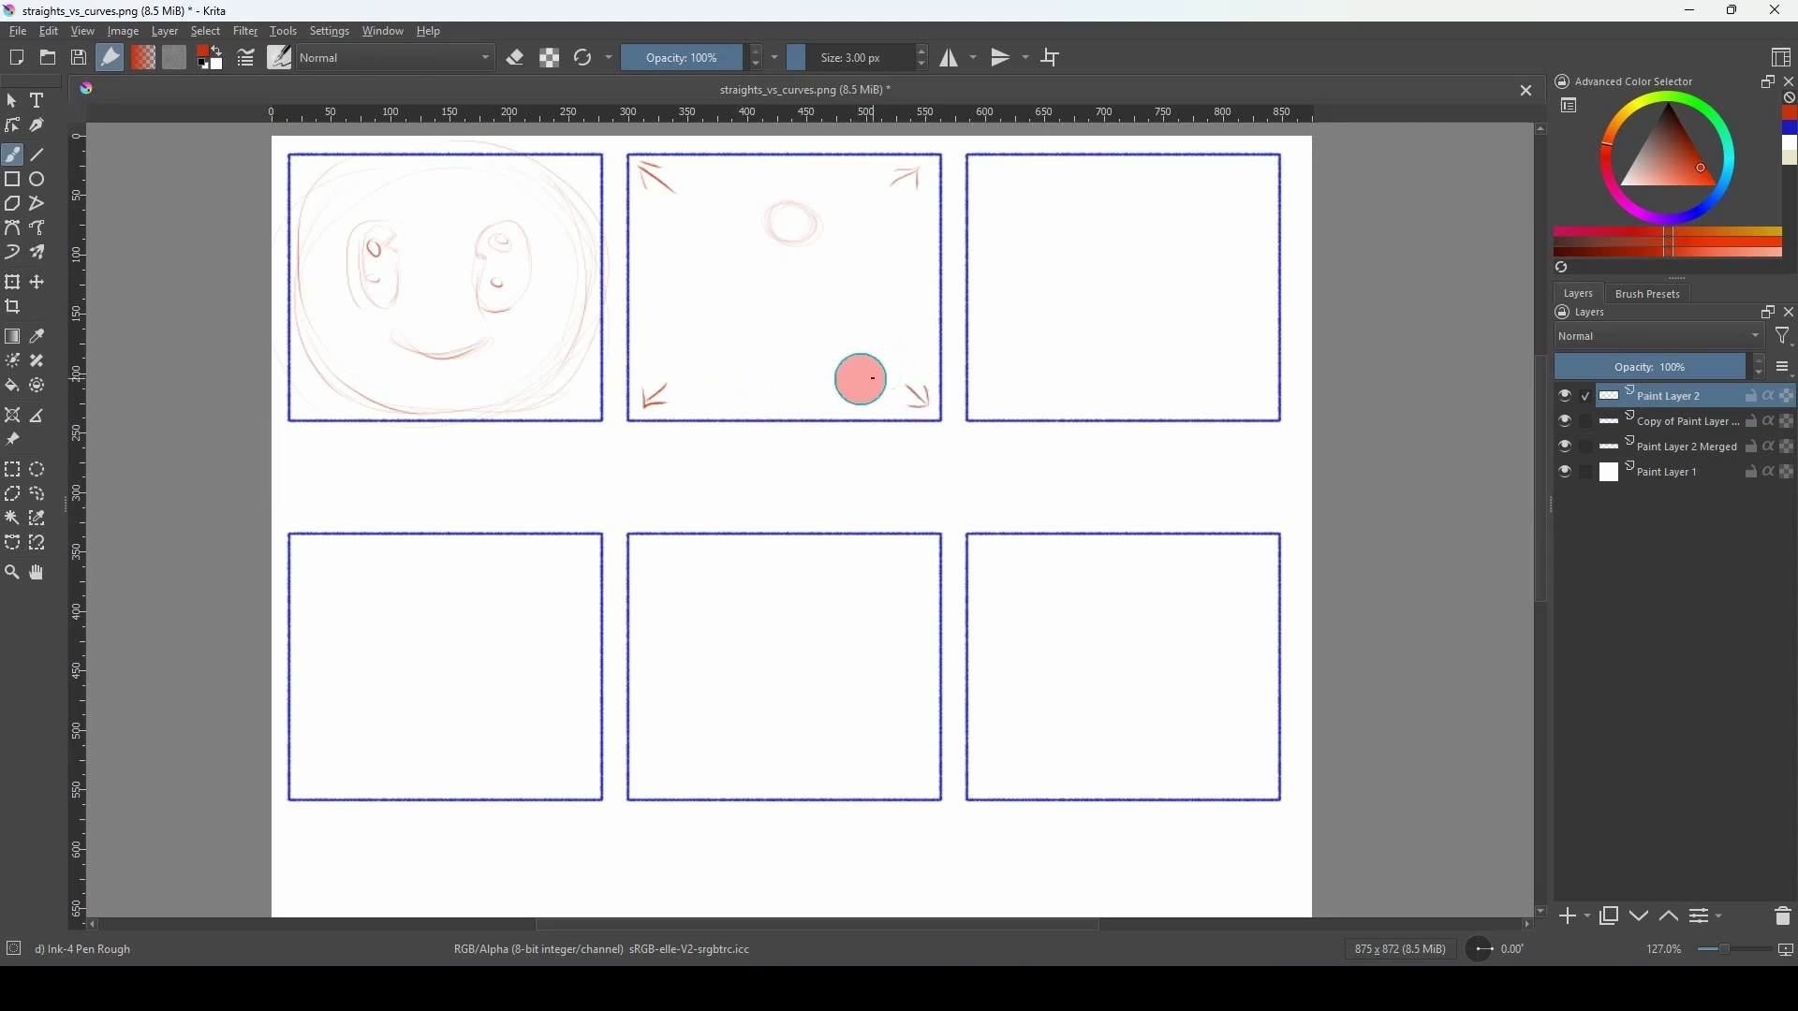
mouse_move(816, 367)
mouse_down()
mouse_move(648, 375)
mouse_move(649, 354)
mouse_move(1046, 408)
mouse_up()
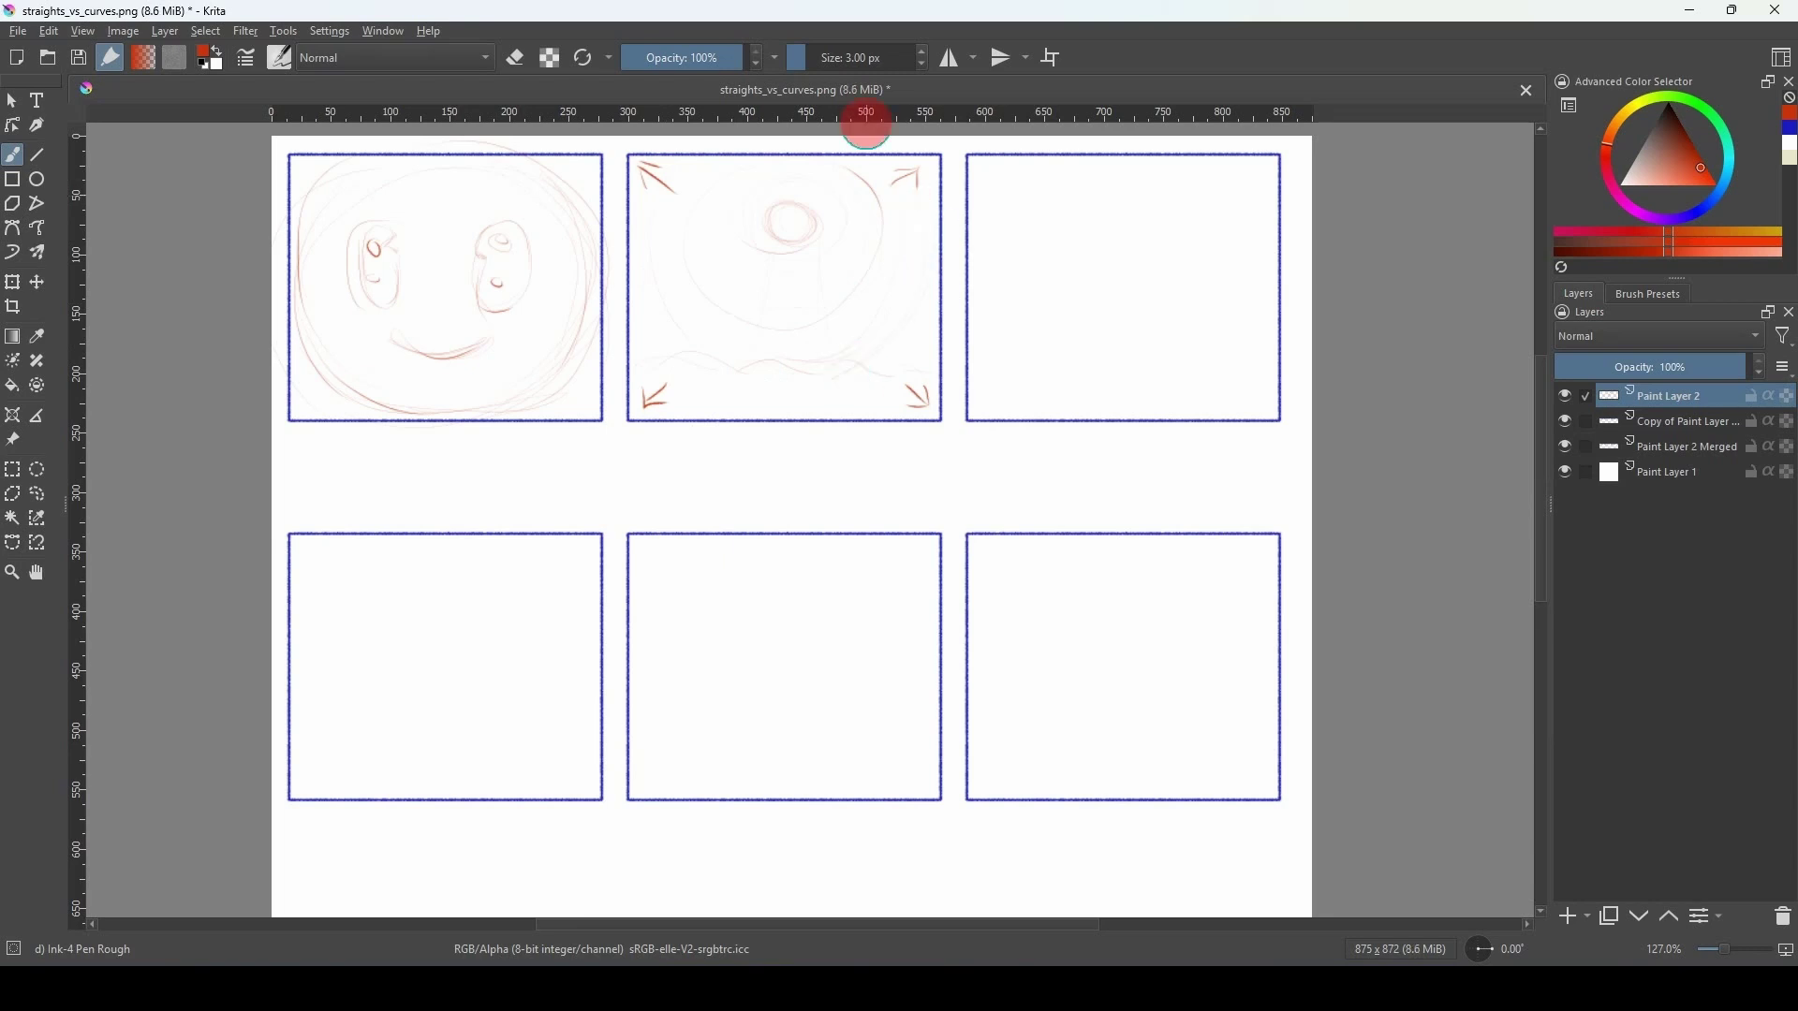
In the third frame, sketch a wavy ground line, a tall wavy trunk, a ringed sun and an upward arrow beside the trunk.
drag(1264, 356, 970, 359)
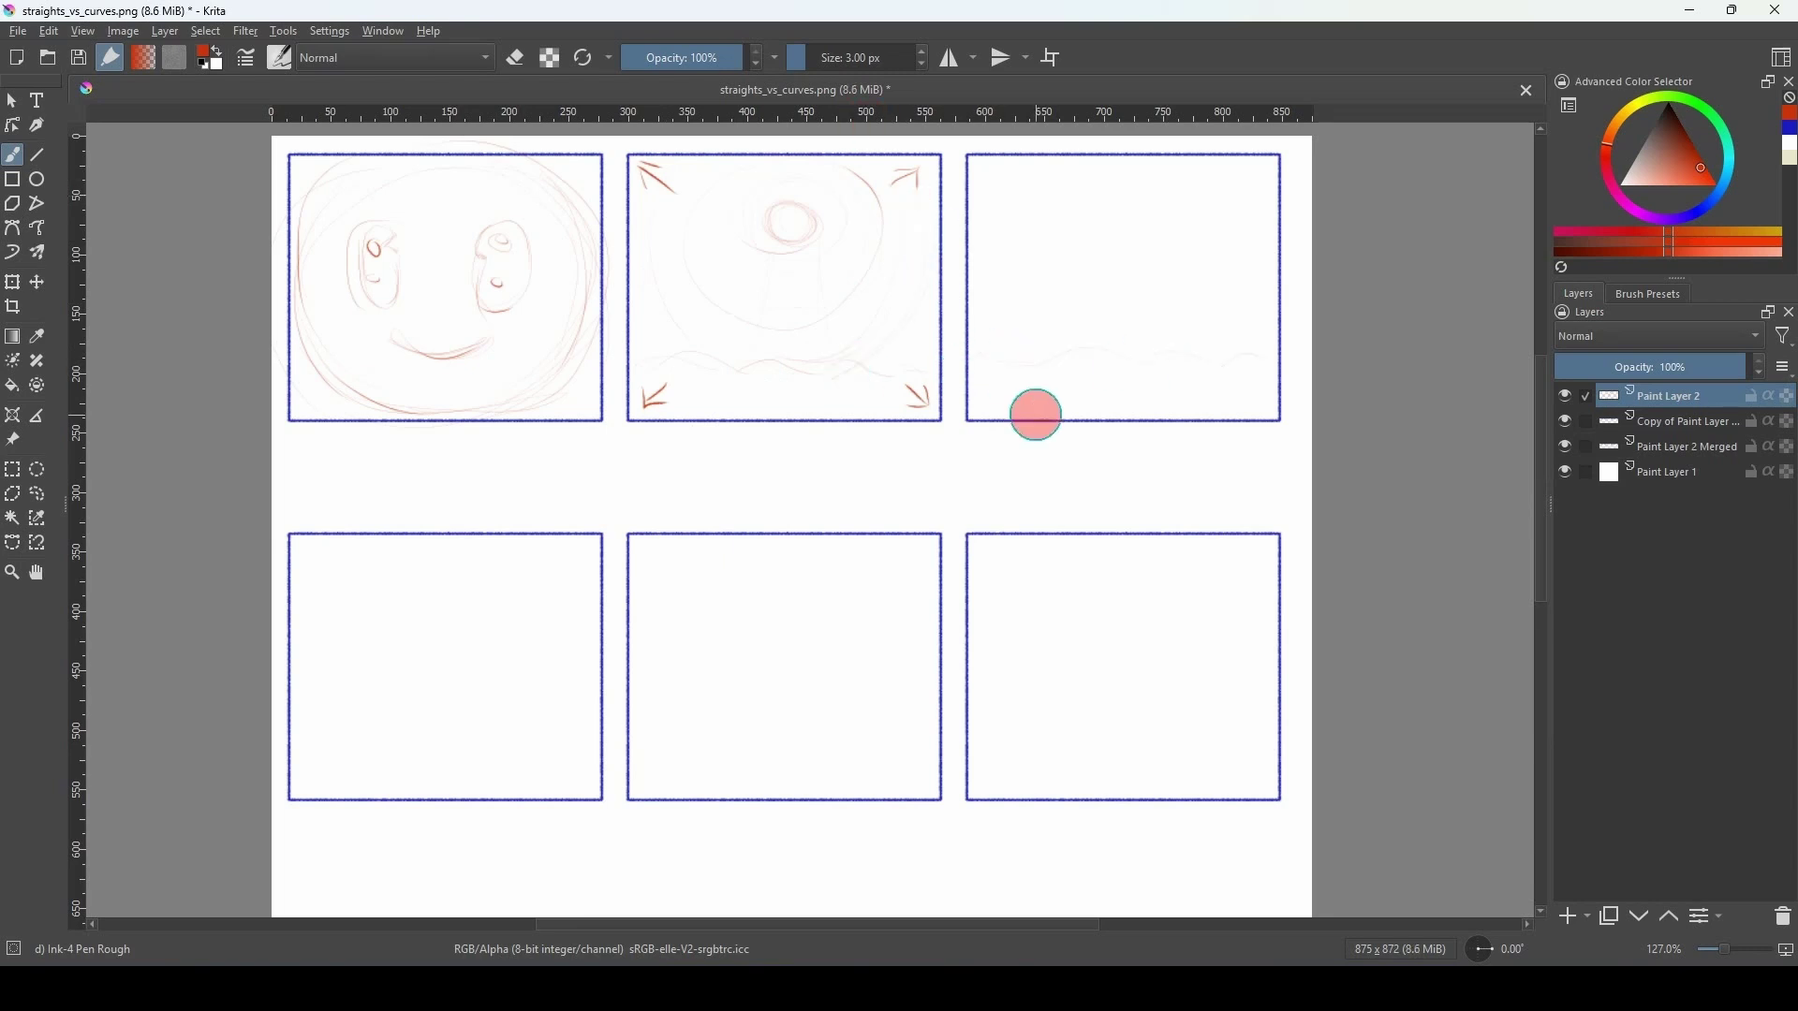
mouse_move(1086, 343)
mouse_down()
mouse_move(1084, 281)
mouse_move(1066, 277)
mouse_up()
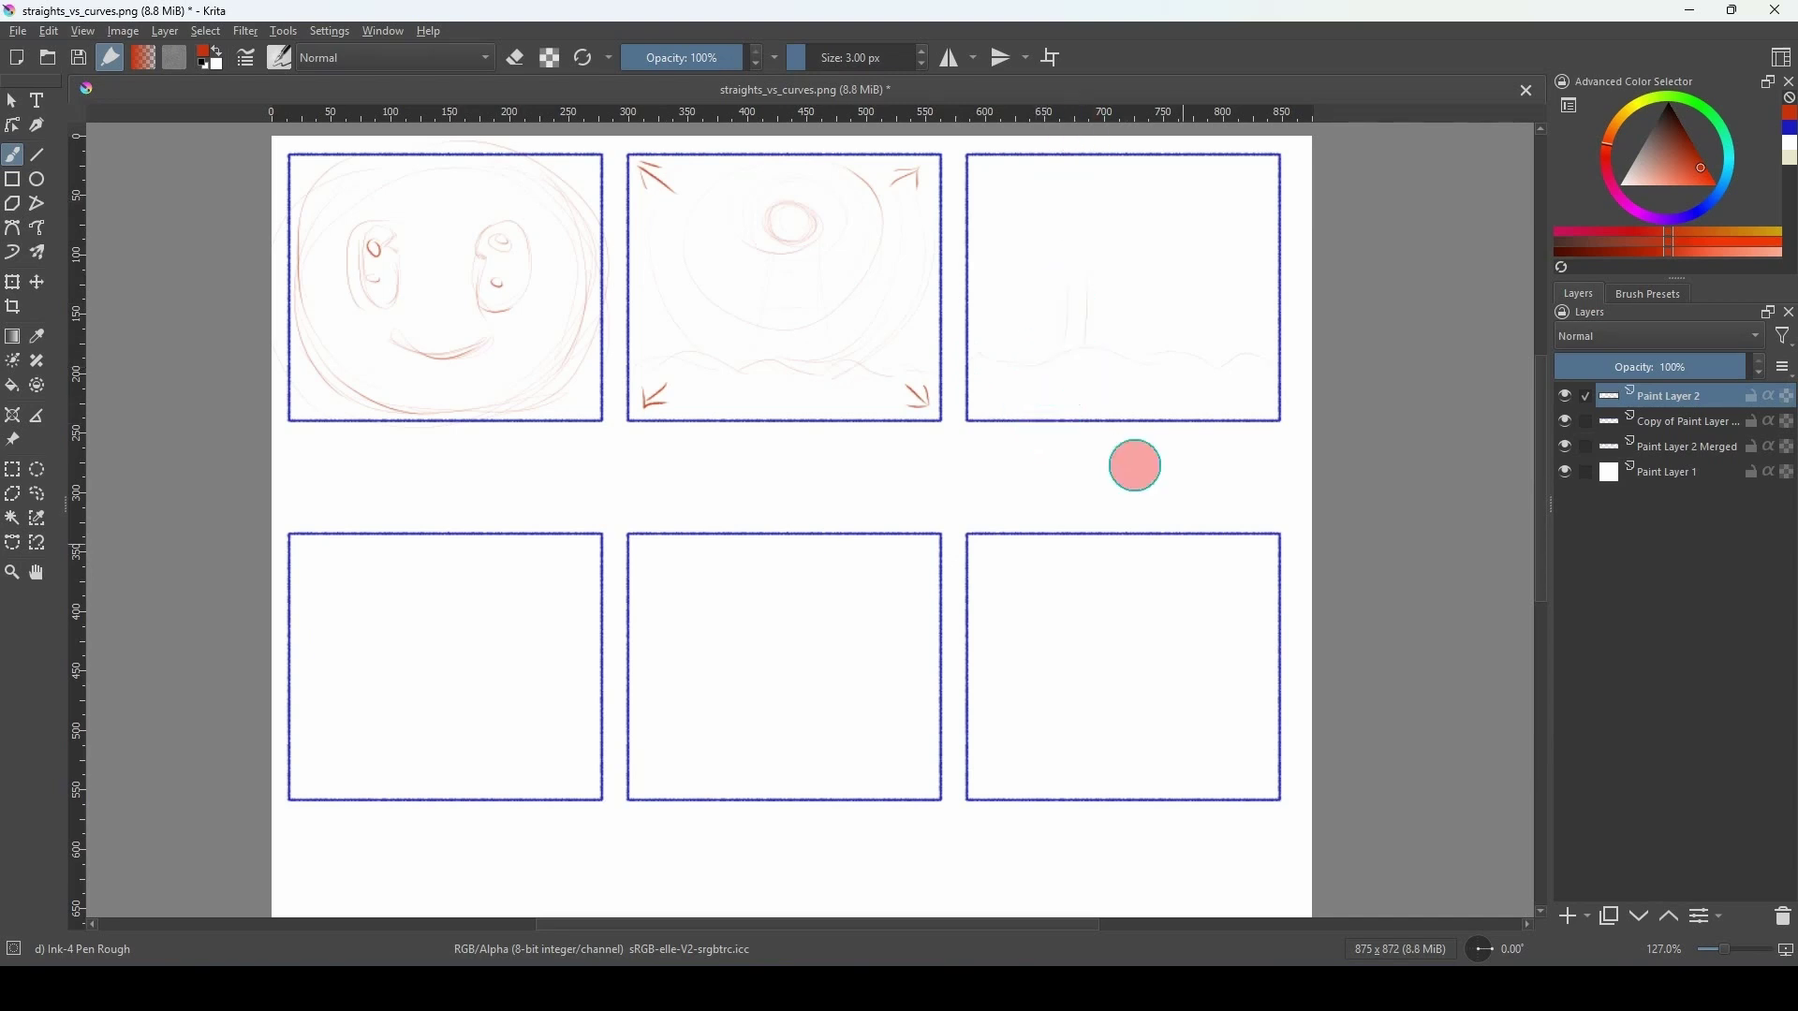
mouse_move(1046, 209)
mouse_down()
mouse_move(1034, 258)
mouse_move(1067, 296)
mouse_move(1059, 357)
mouse_up()
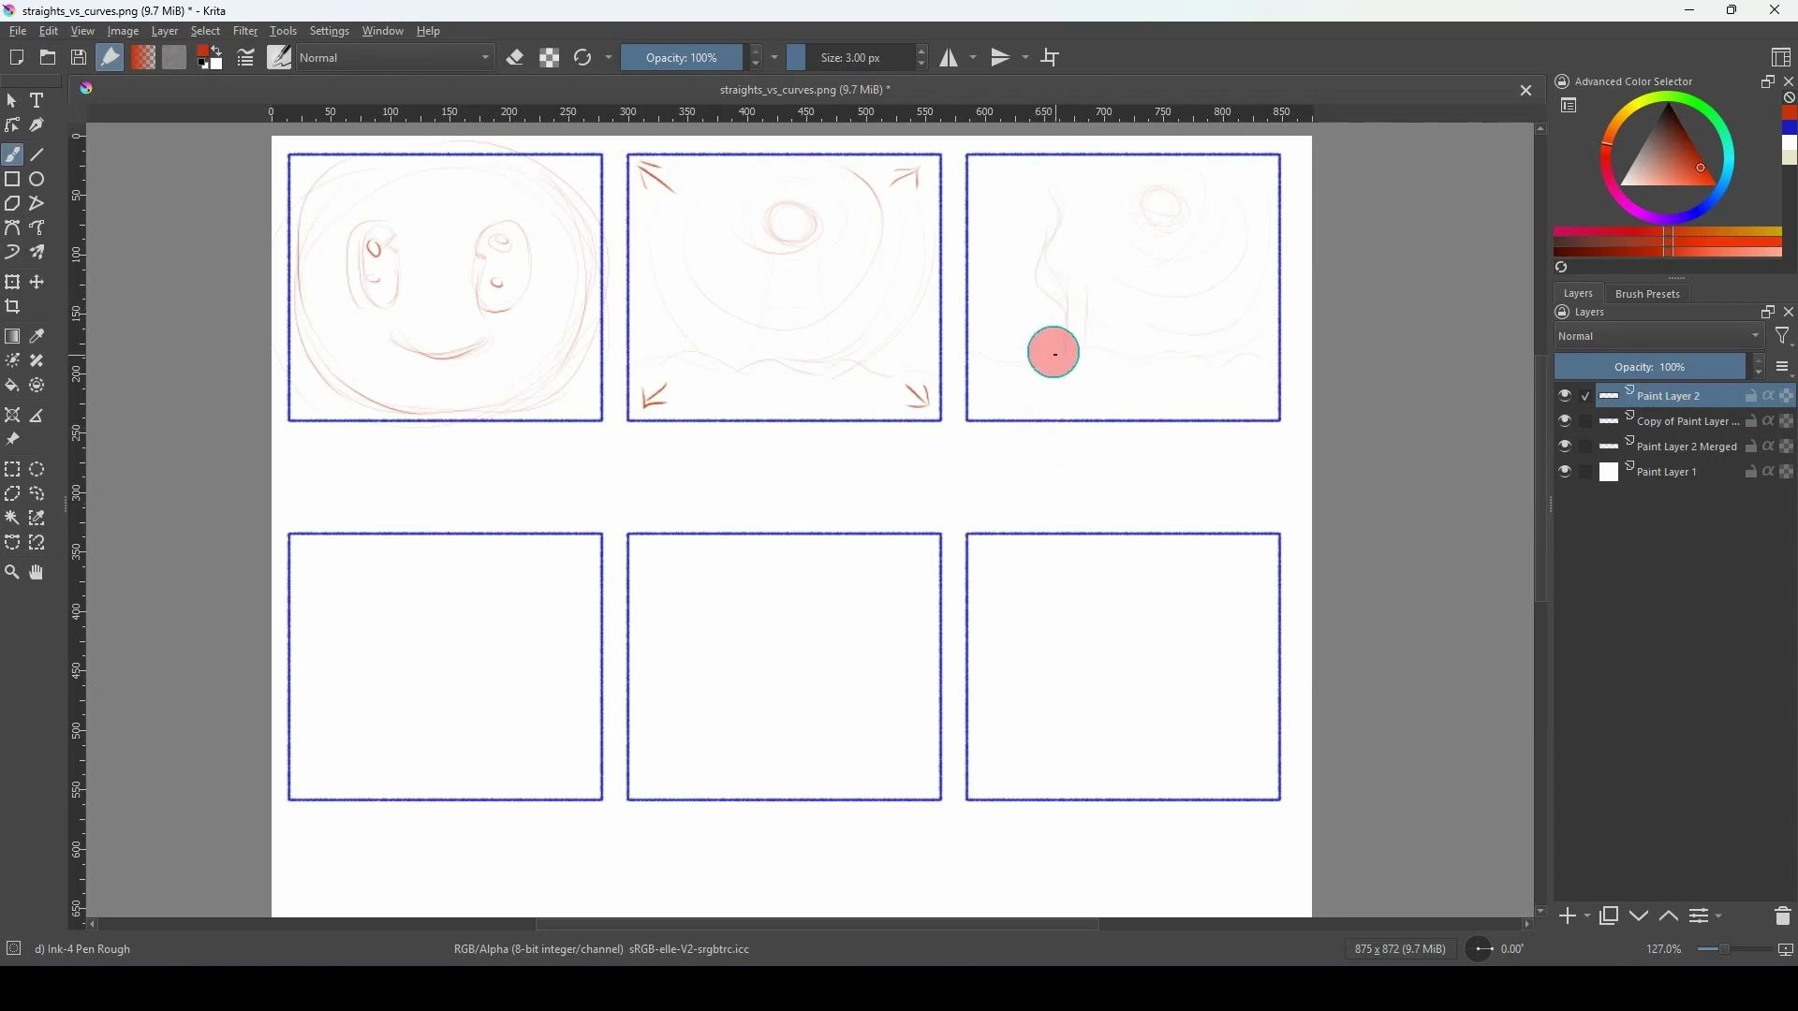
mouse_move(1043, 251)
mouse_down()
mouse_move(1051, 168)
mouse_move(1053, 188)
mouse_up()
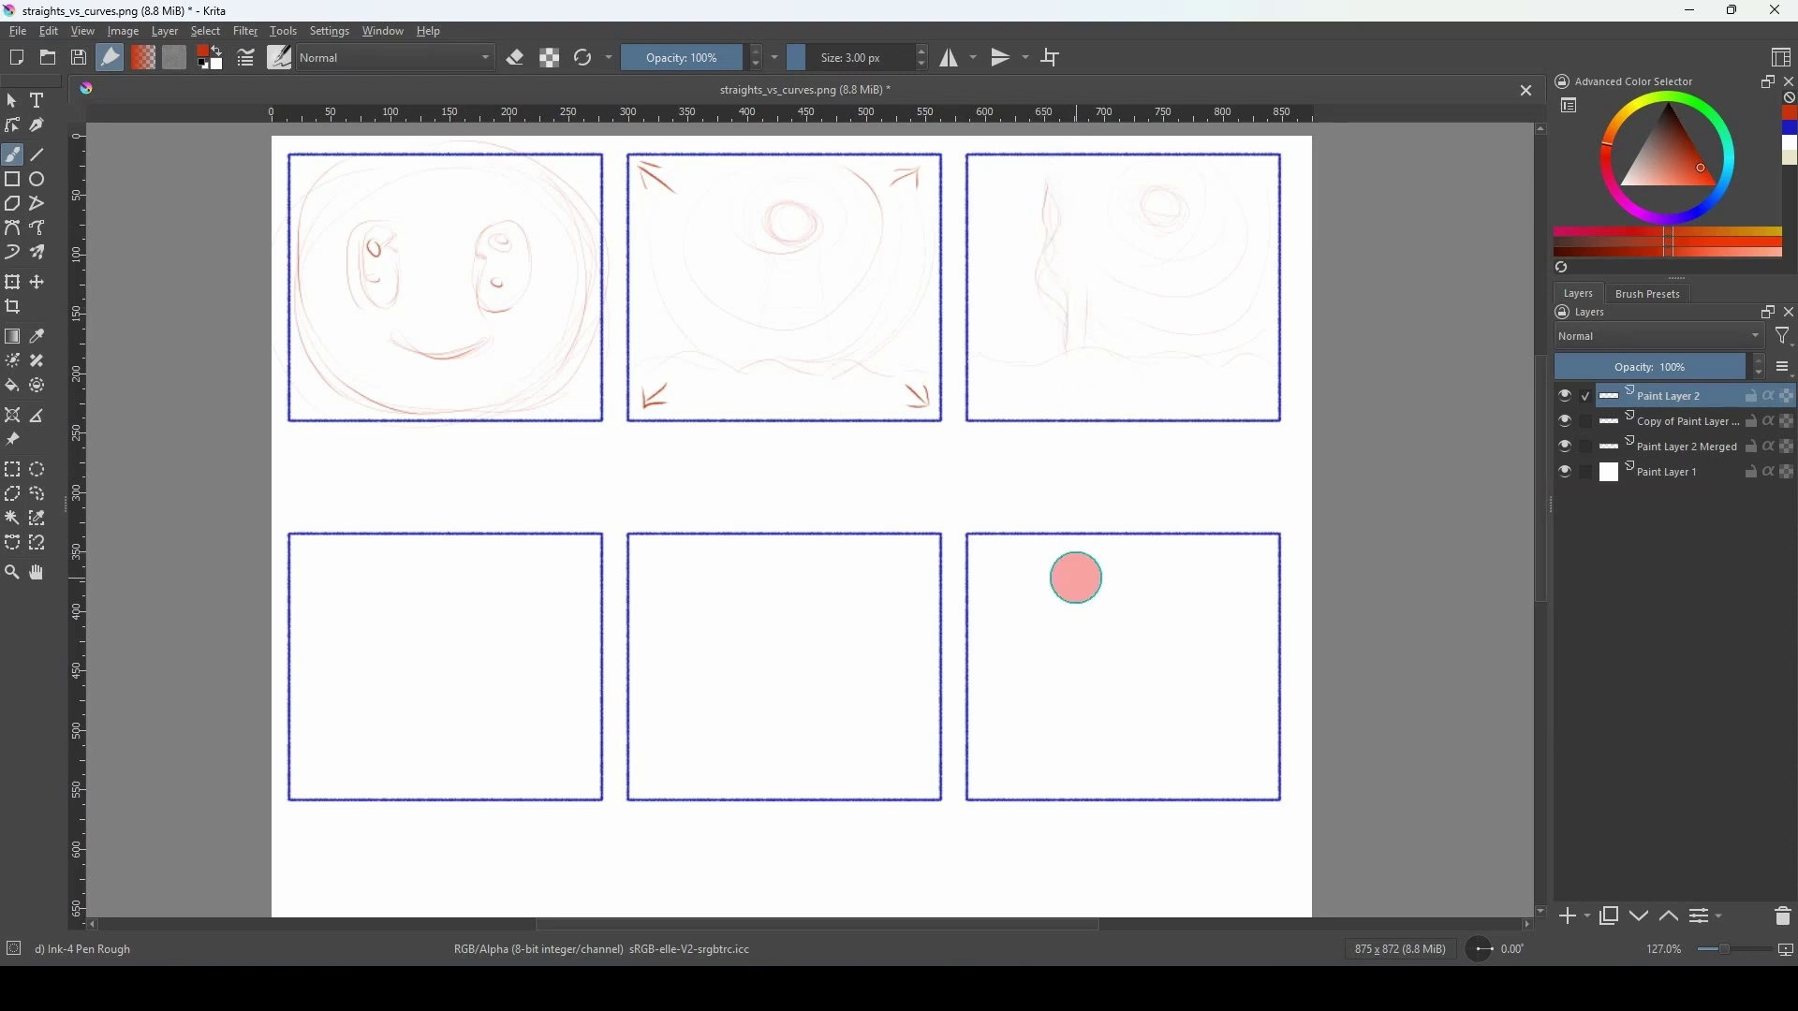
drag(979, 288, 1001, 311)
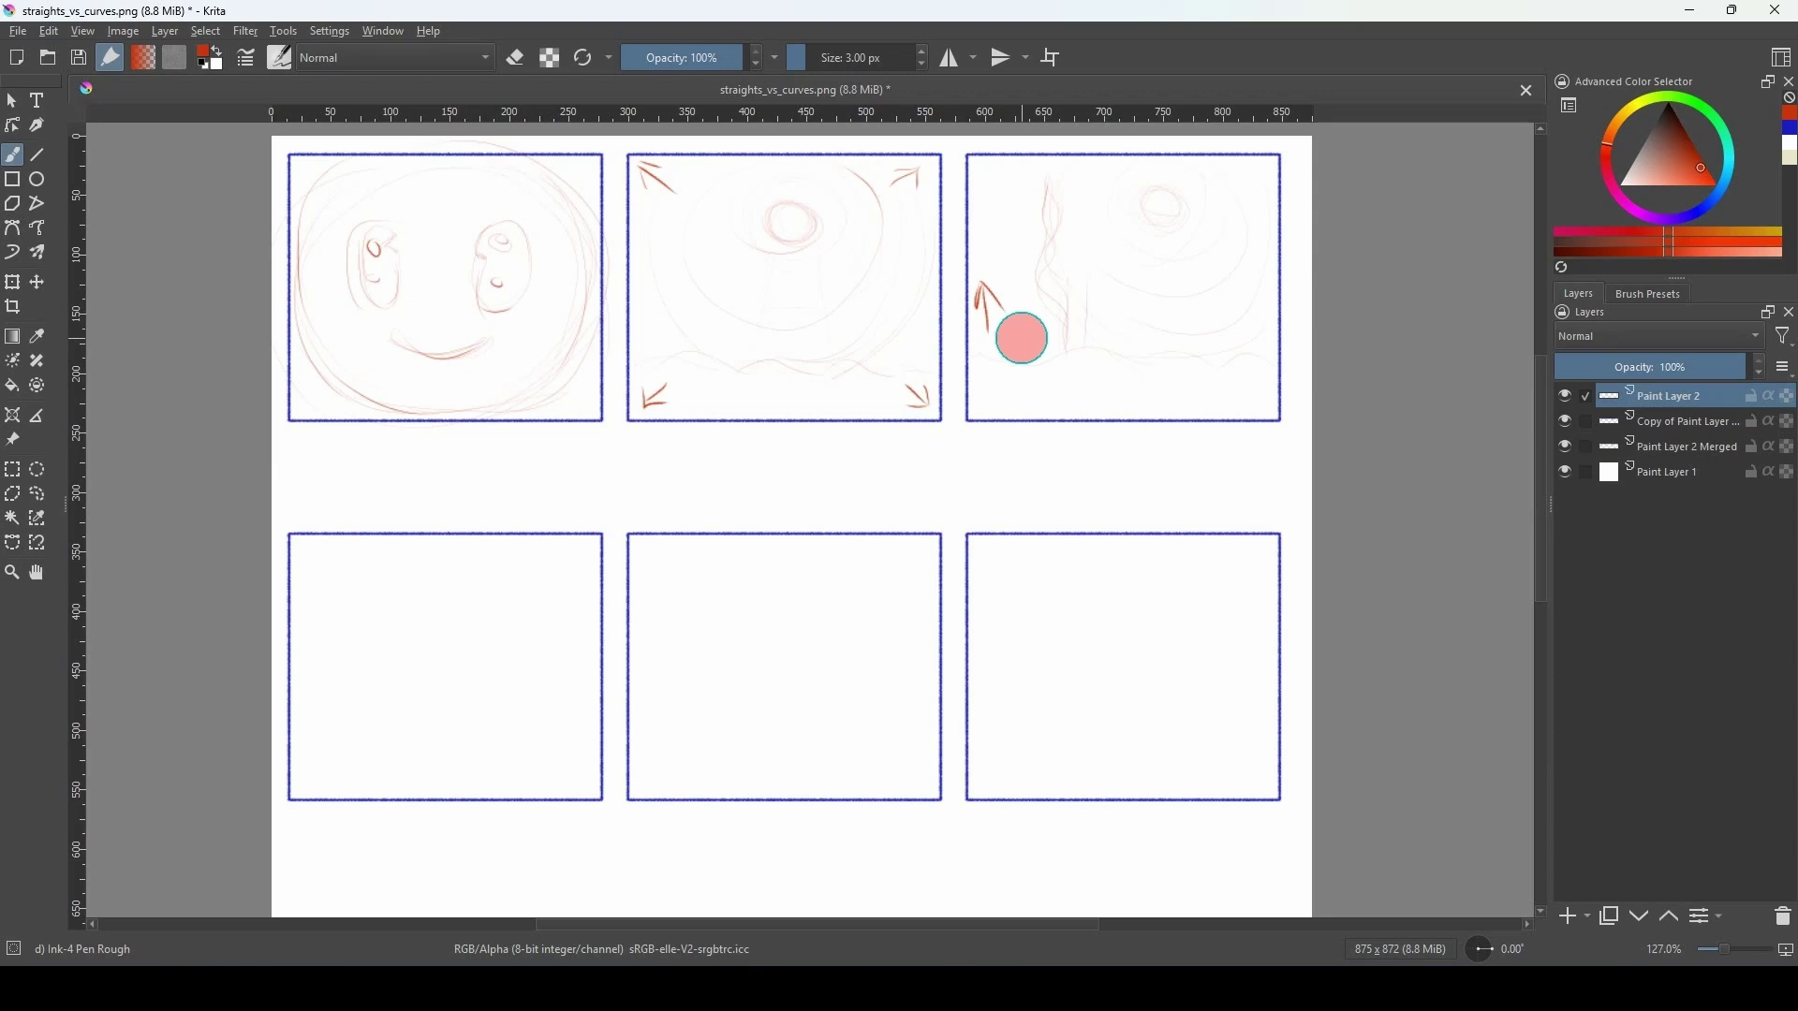
Number the three upper frames 1, 2 and 3 by hand just above their top edges.
drag(420, 137, 422, 148)
drag(740, 139, 749, 147)
drag(1094, 142, 1096, 150)
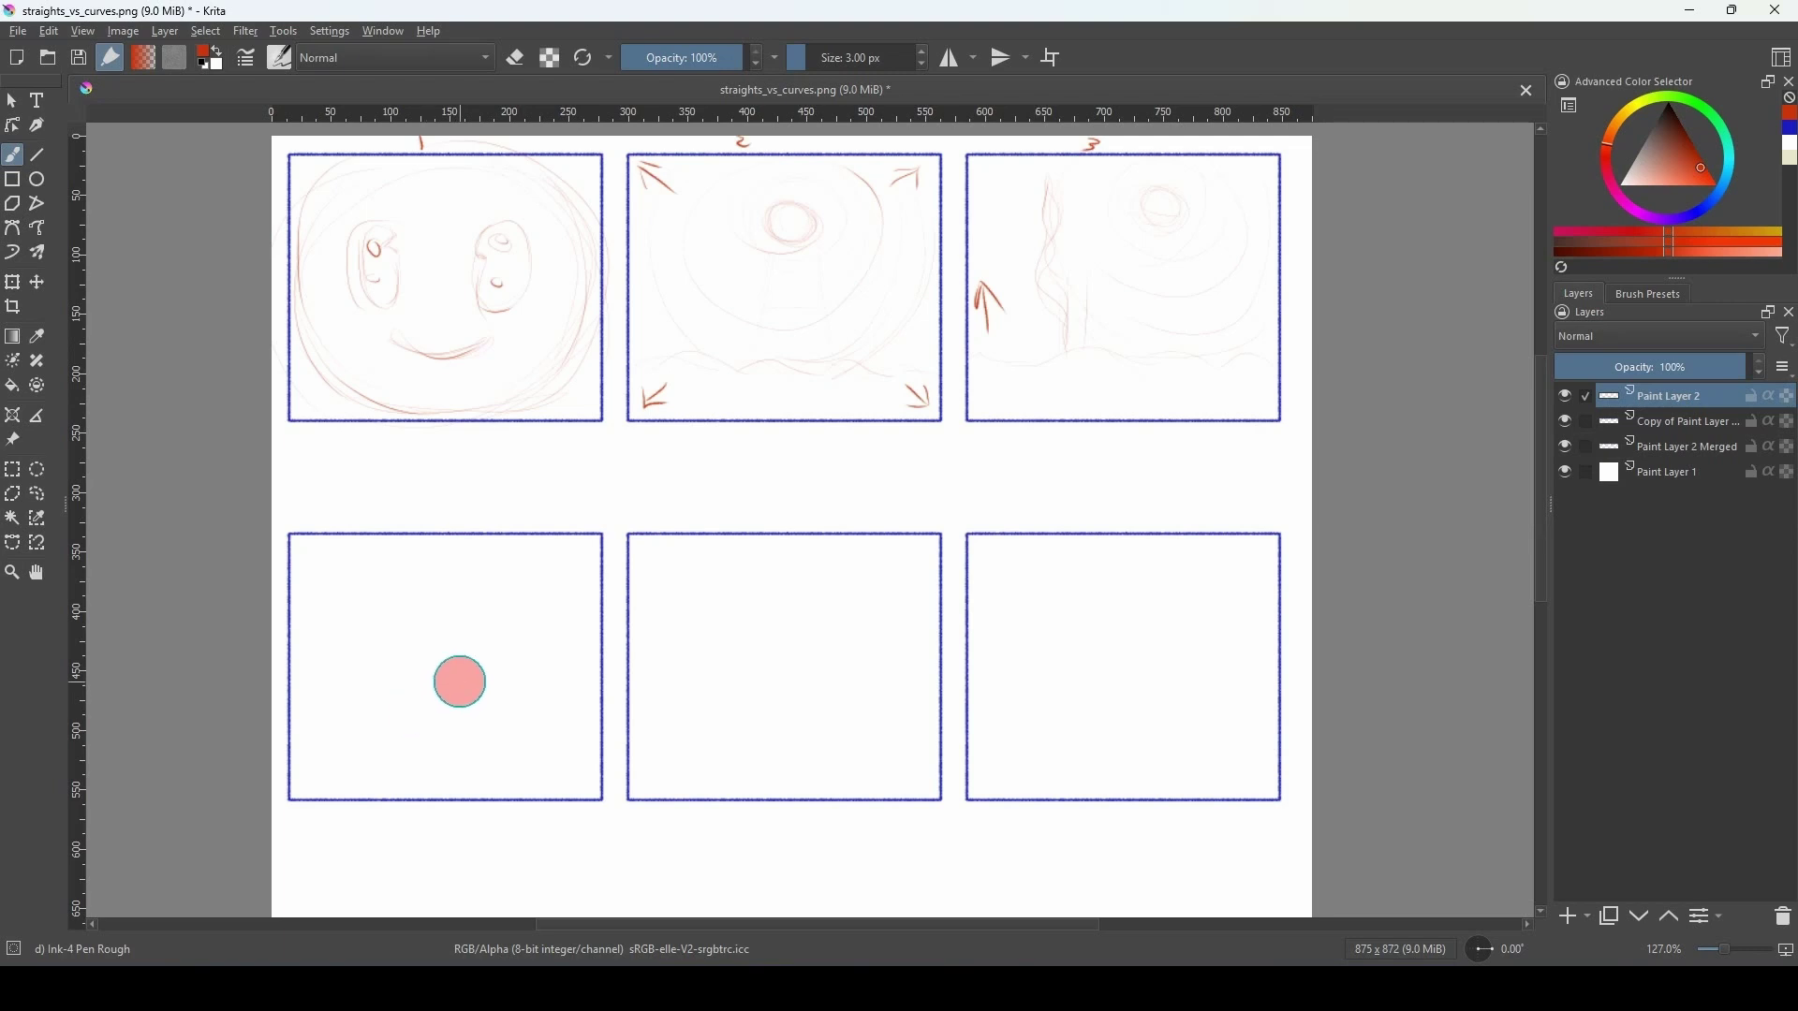
In the fourth frame, sketch a small oval near the top and a tall upward arrow in the lower-left corner.
click(429, 622)
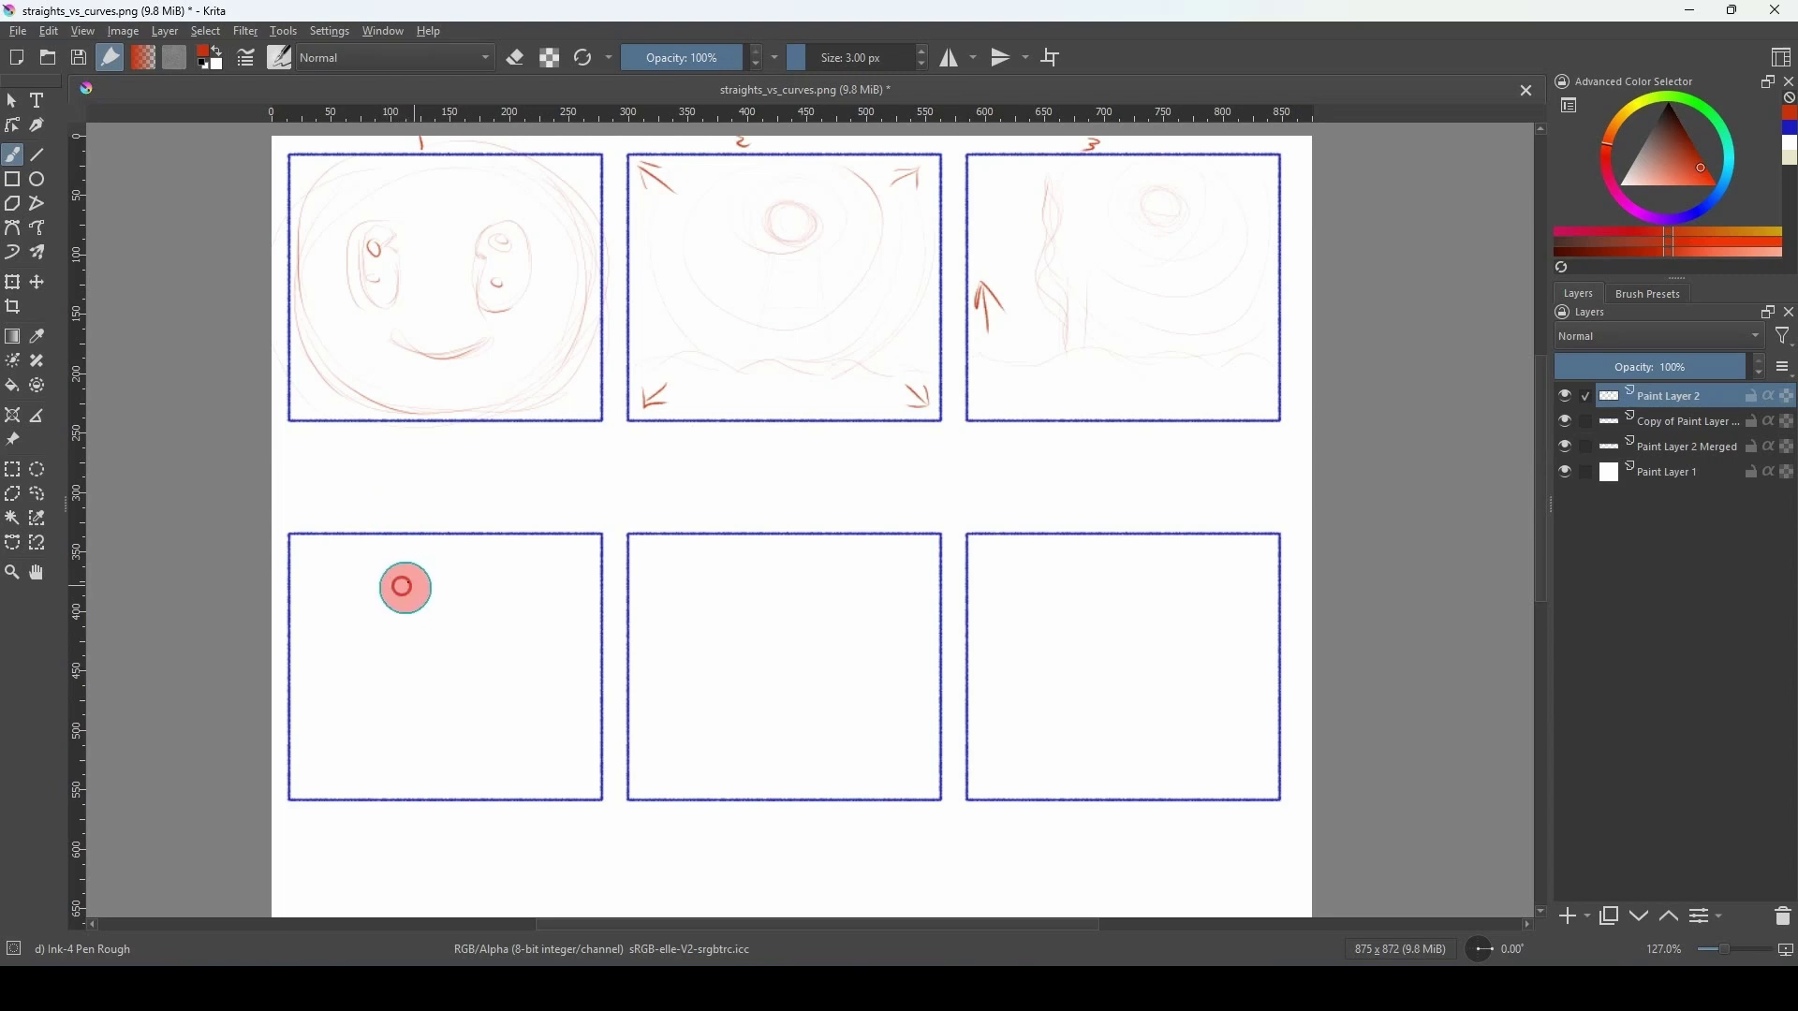
click(413, 776)
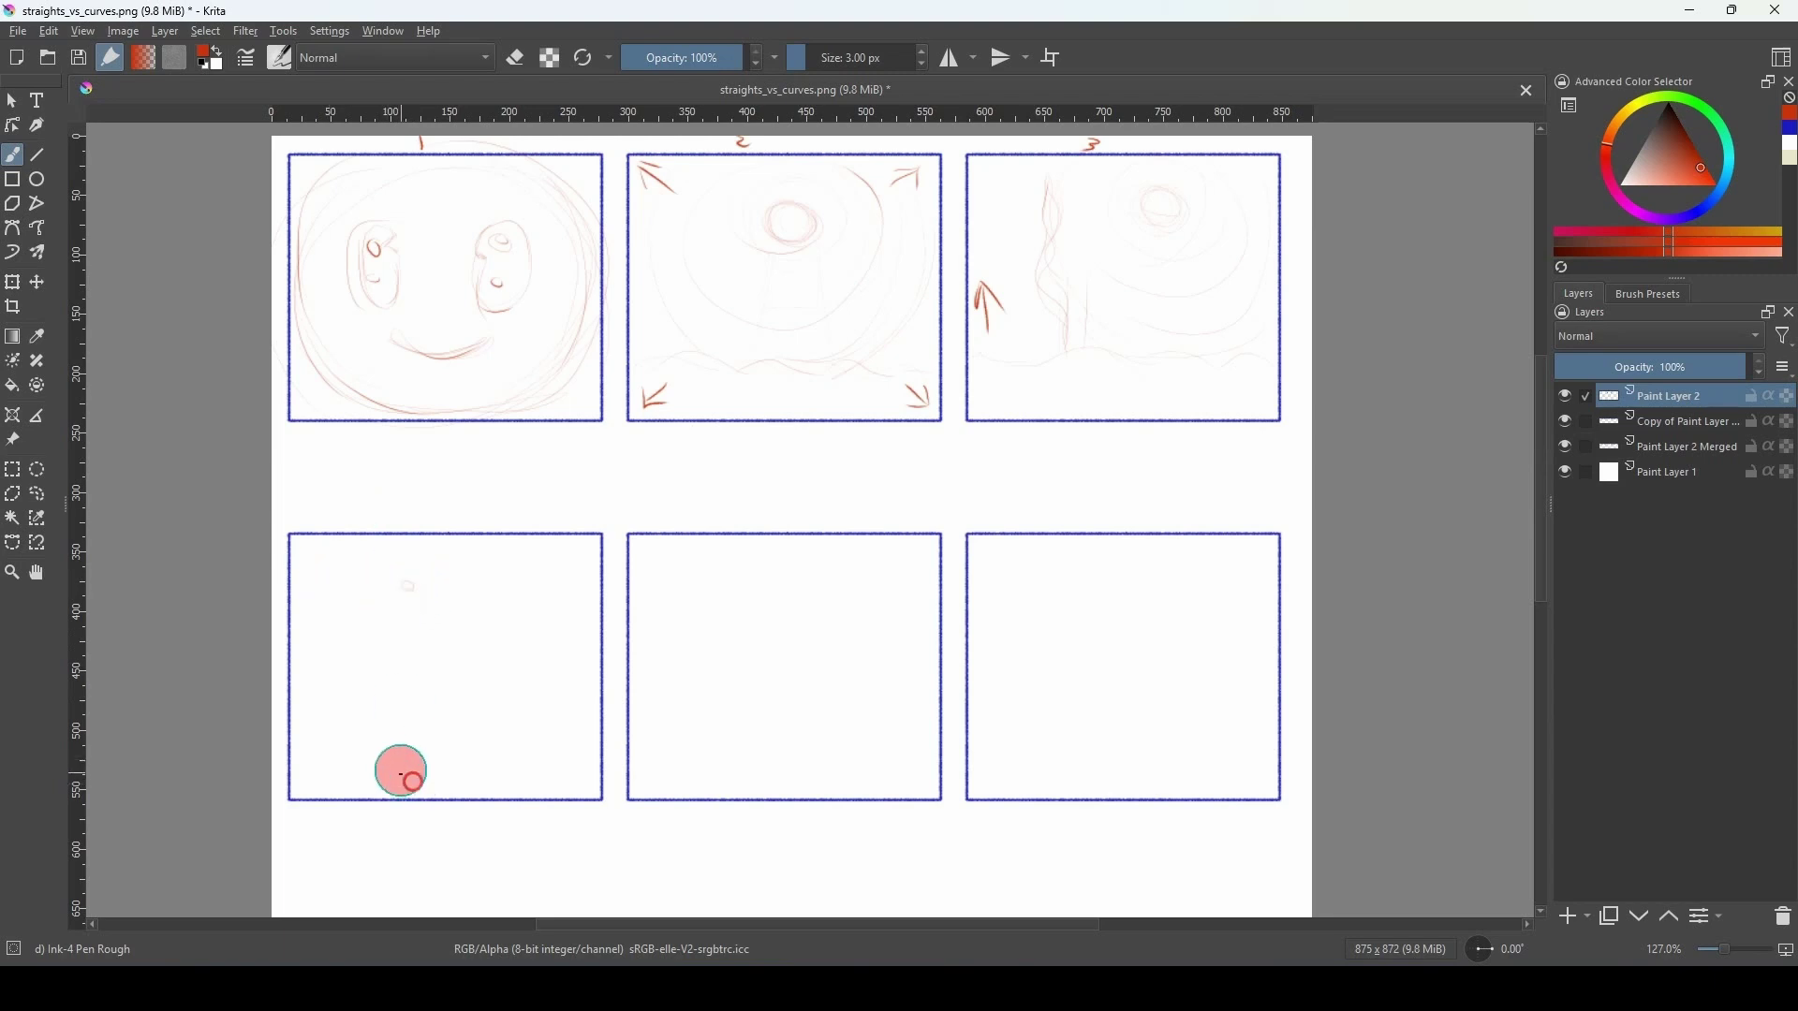
mouse_move(321, 793)
mouse_down()
mouse_move(317, 701)
mouse_move(337, 722)
mouse_up()
drag(316, 698, 309, 711)
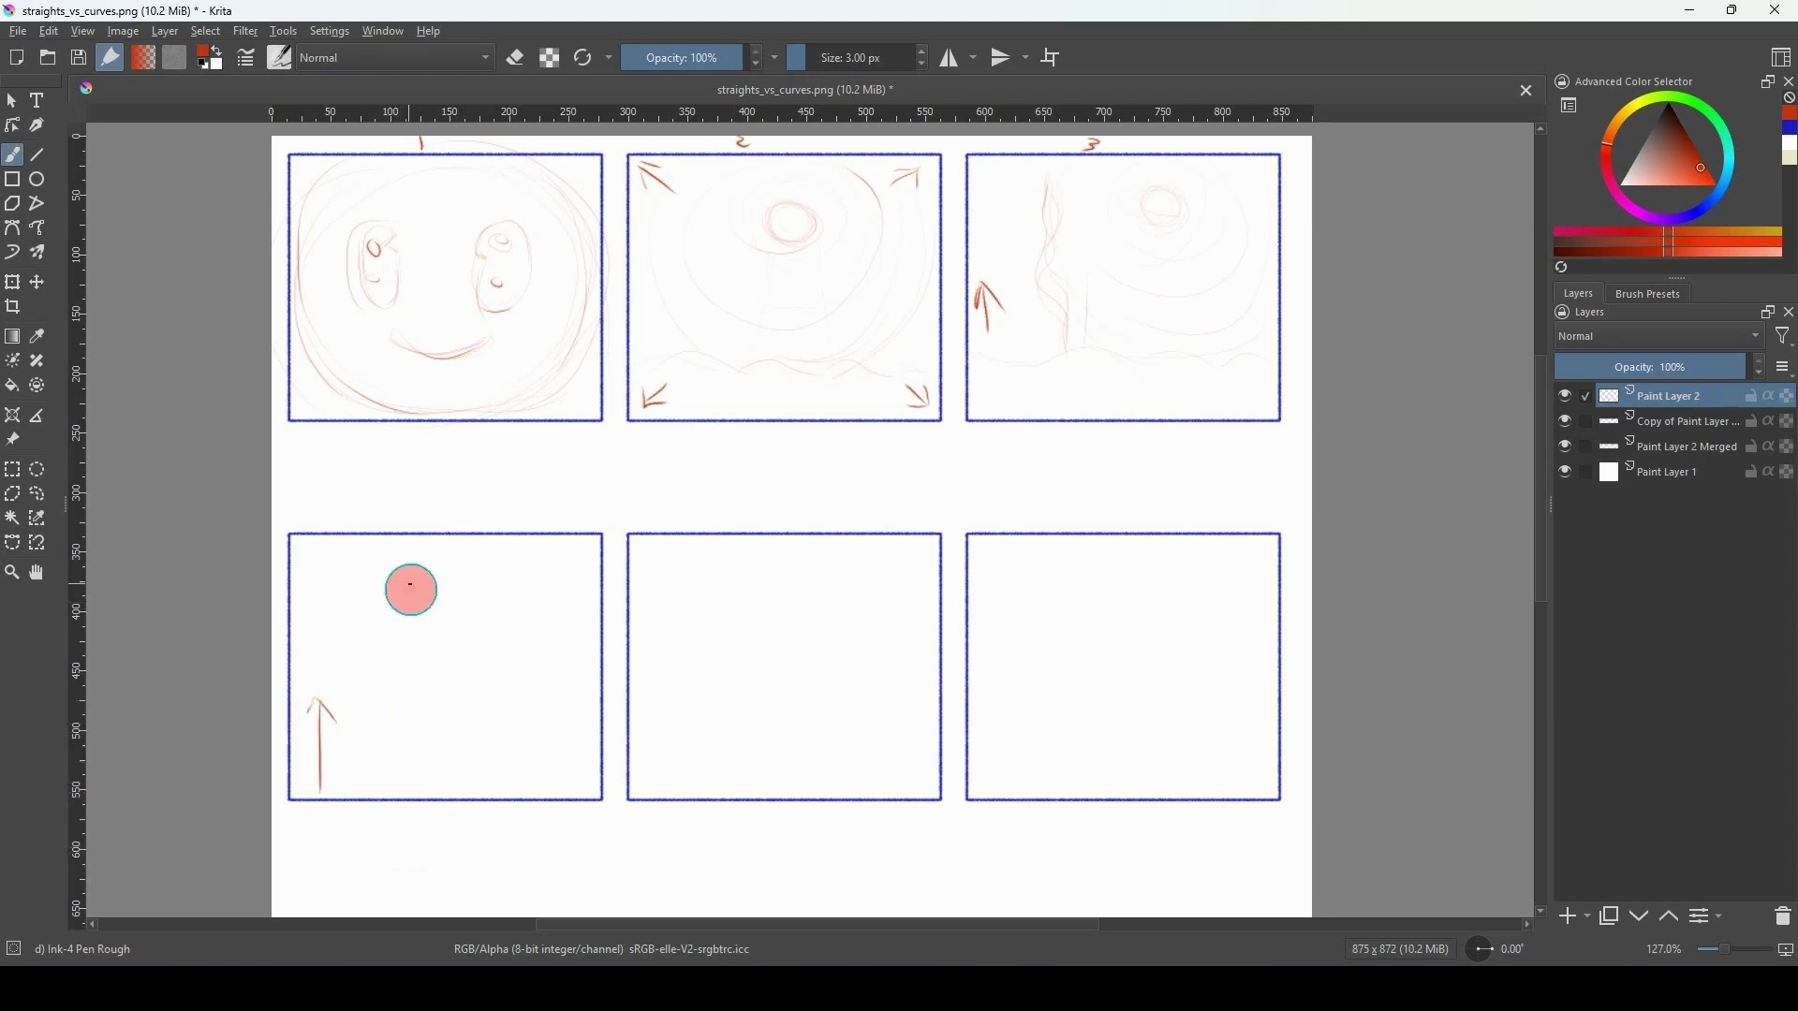
Sketch a tree in the fourth frame with a canopy of scattered small ovals above a wavy trunk.
click(425, 577)
click(1061, 150)
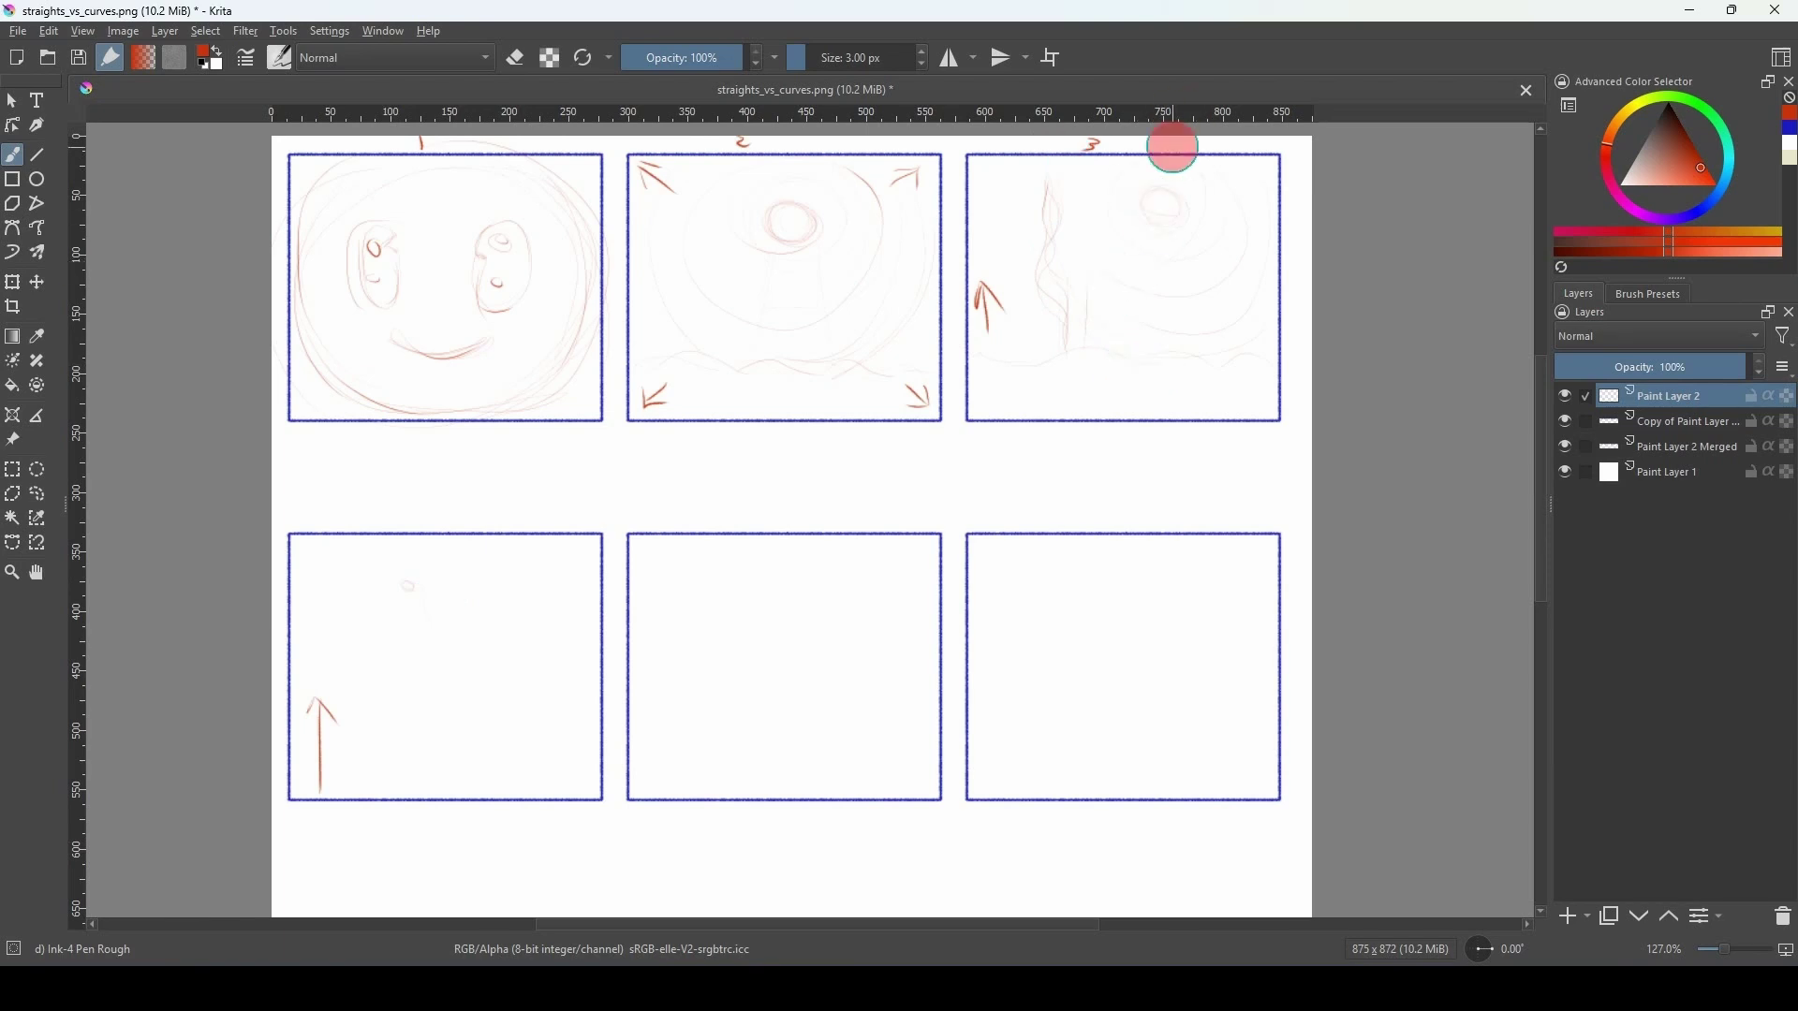
drag(403, 583, 412, 588)
mouse_move(393, 771)
mouse_down()
mouse_move(373, 598)
mouse_move(416, 803)
mouse_move(401, 694)
mouse_move(418, 622)
mouse_move(402, 600)
mouse_move(399, 626)
mouse_move(357, 564)
mouse_move(385, 603)
mouse_move(409, 581)
mouse_move(392, 571)
mouse_move(439, 602)
mouse_move(450, 581)
mouse_move(435, 583)
mouse_move(479, 592)
mouse_move(474, 576)
mouse_move(527, 599)
mouse_move(483, 559)
mouse_move(470, 612)
mouse_move(494, 606)
mouse_move(449, 599)
mouse_move(455, 555)
mouse_up()
click(409, 583)
click(496, 587)
mouse_move(420, 566)
mouse_down()
mouse_move(436, 557)
mouse_move(382, 576)
mouse_move(391, 592)
mouse_move(410, 578)
mouse_move(365, 588)
mouse_move(363, 564)
mouse_up()
click(434, 589)
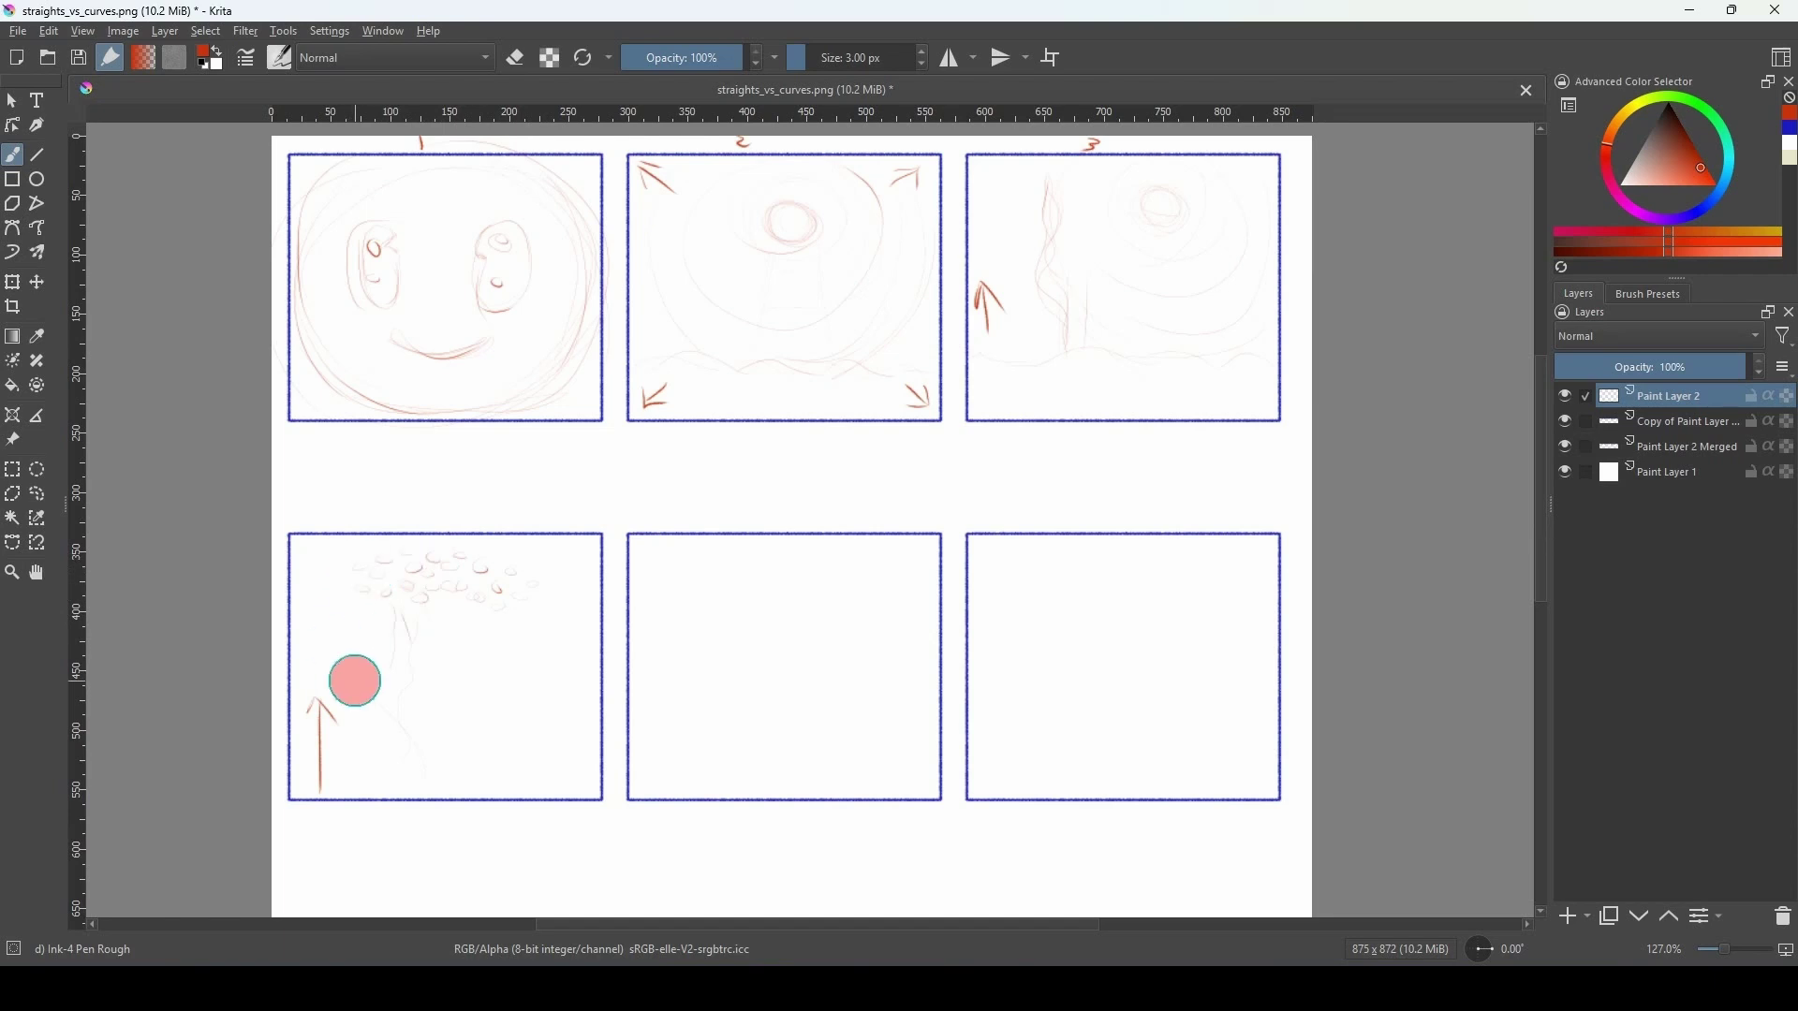
Draw small arrow marks around the tree canopy in the fourth frame.
drag(326, 570, 339, 572)
drag(468, 608, 486, 625)
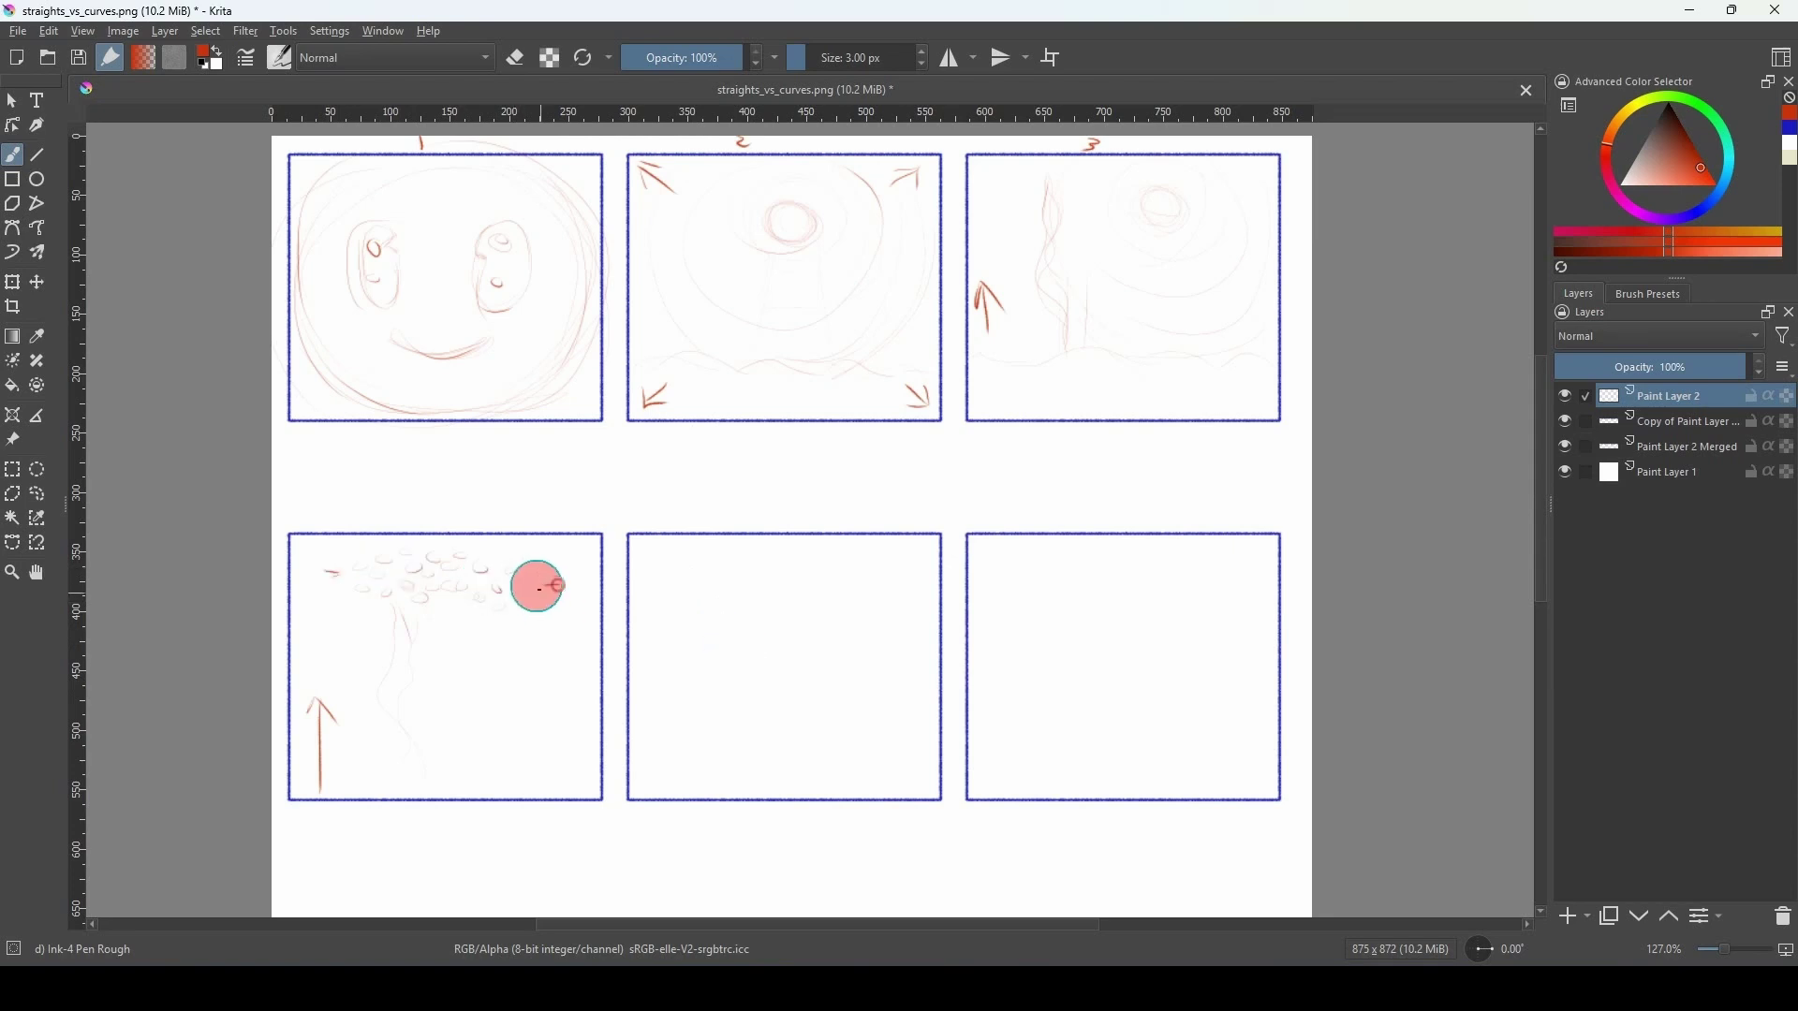
drag(513, 546, 501, 558)
drag(543, 582, 559, 588)
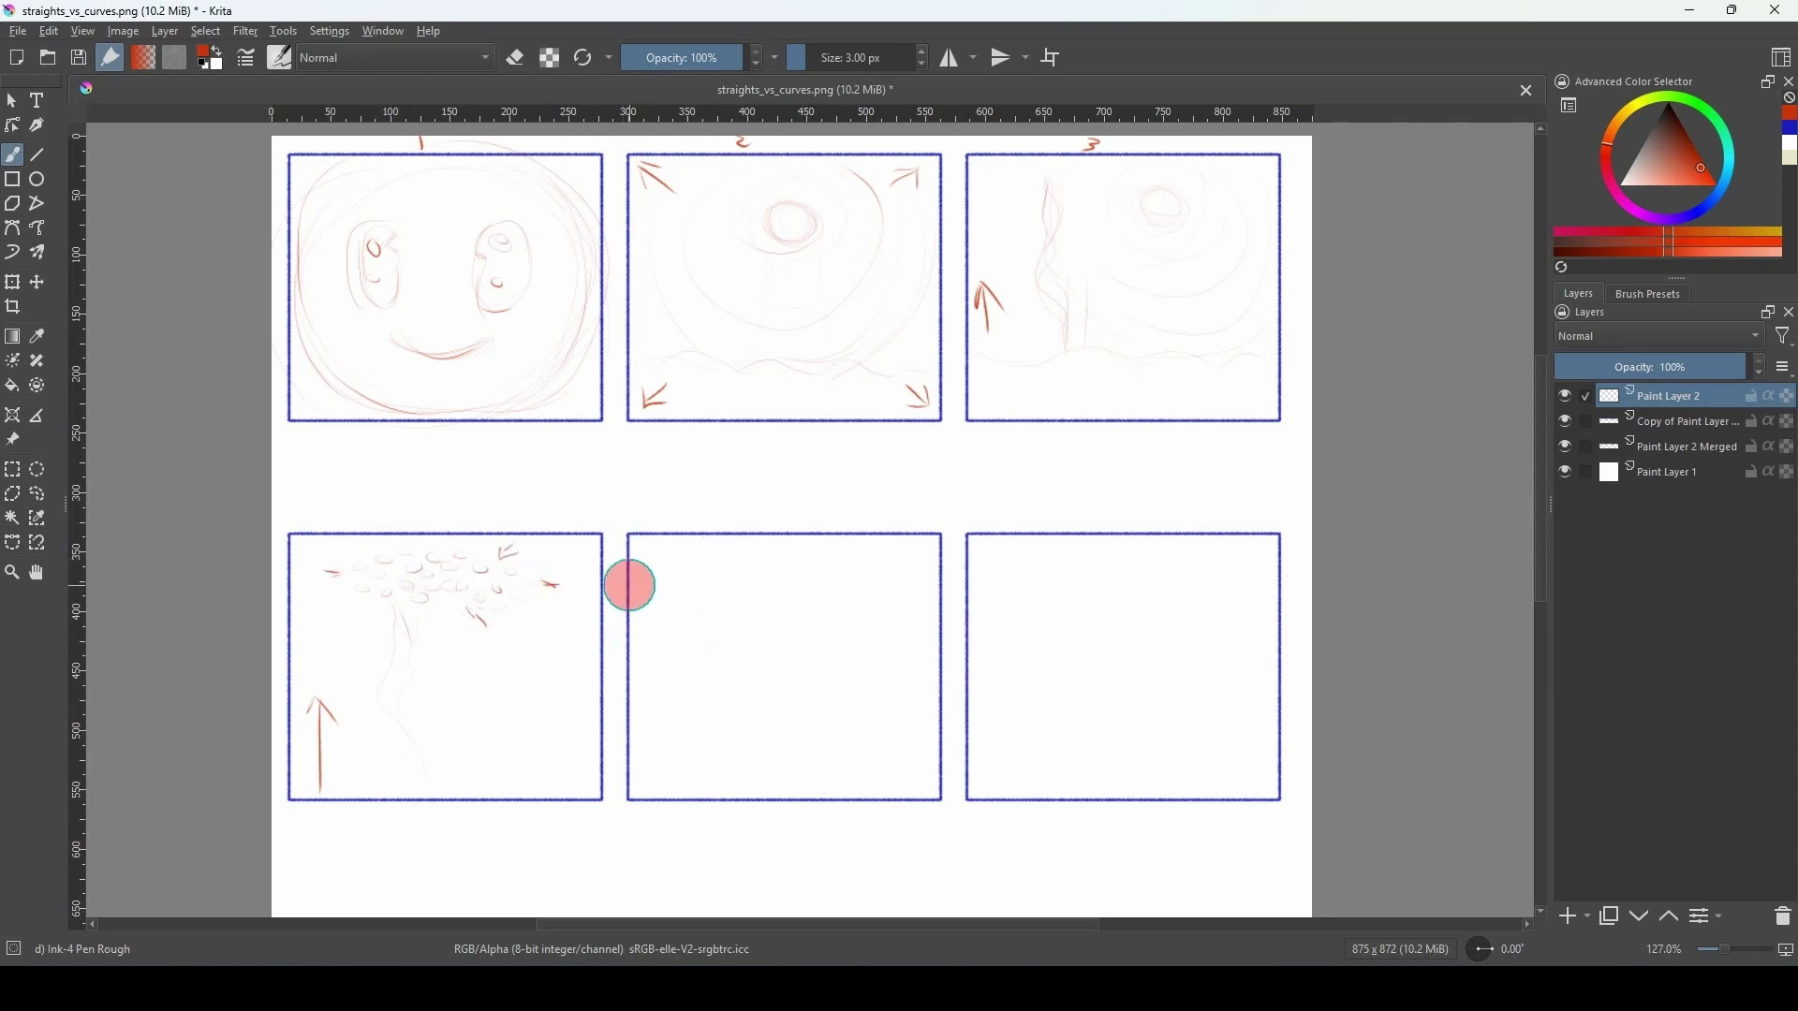
Sketch a tight cluster of small ovals in the fifth frame and handwrite "stick together" below the frame.
mouse_move(738, 563)
mouse_down()
mouse_move(789, 563)
mouse_move(747, 572)
mouse_move(846, 570)
mouse_move(869, 597)
mouse_move(768, 579)
mouse_move(728, 597)
mouse_move(794, 589)
mouse_up()
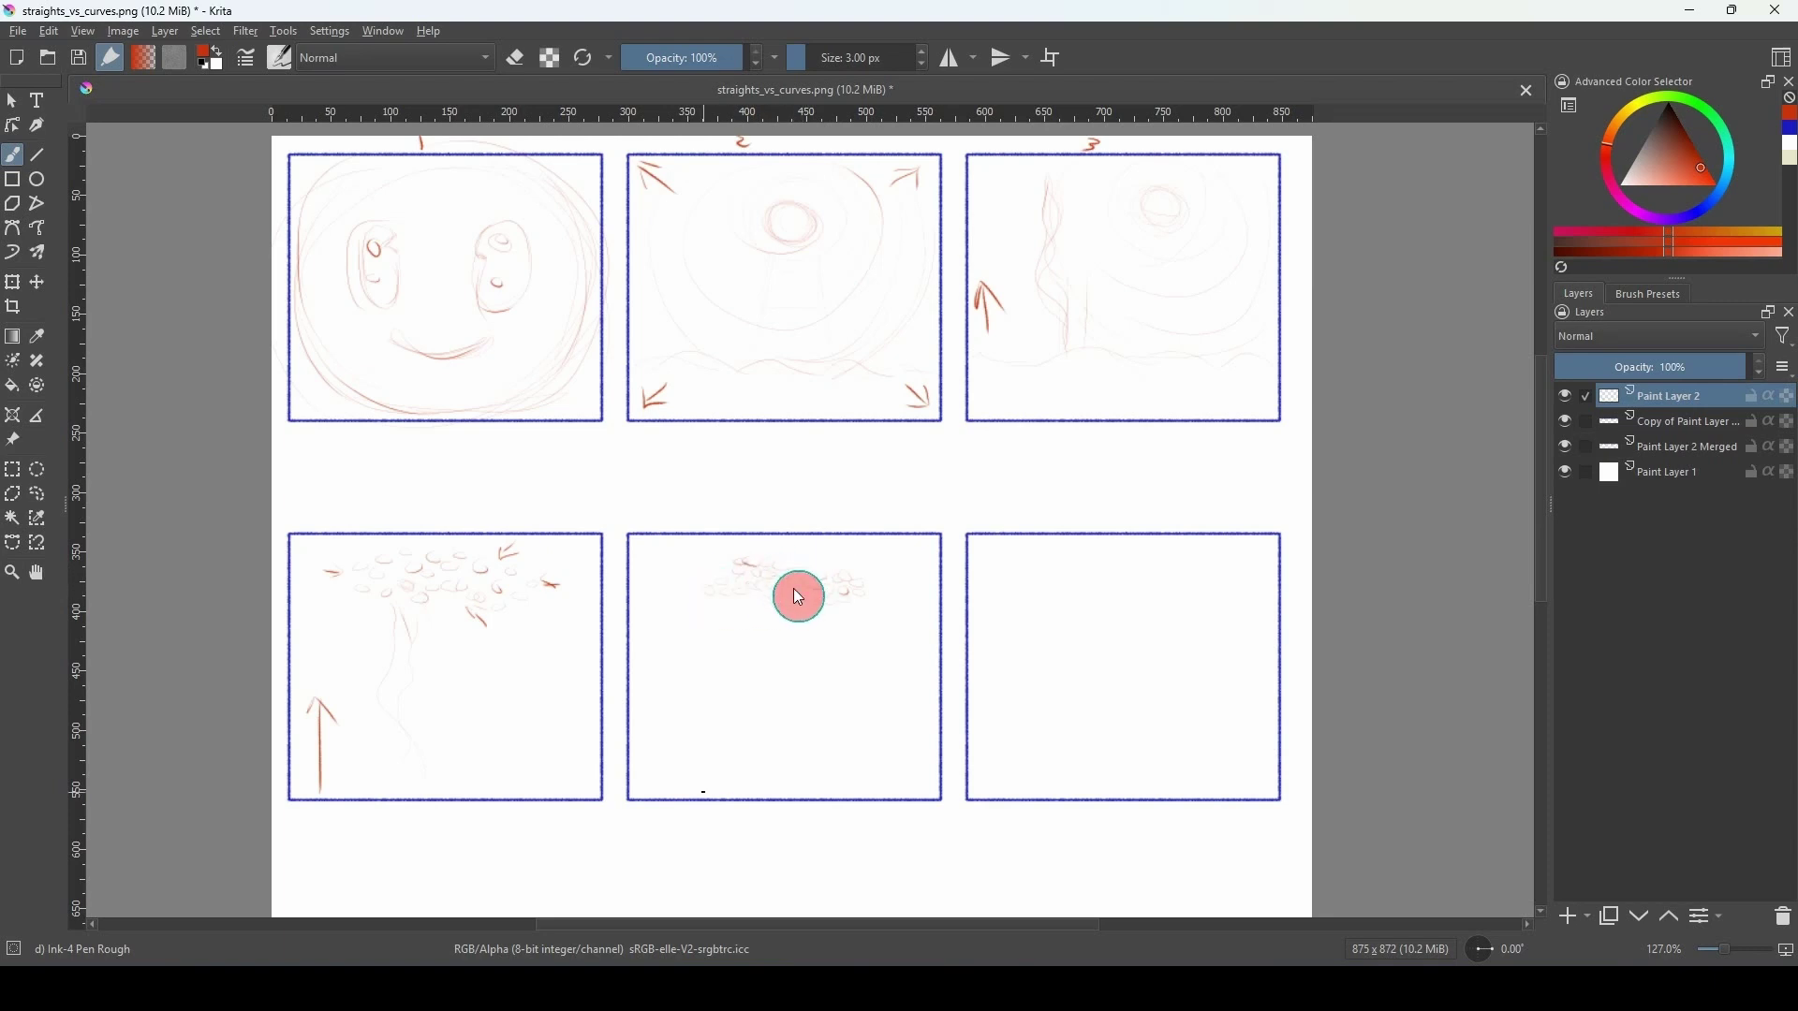
mouse_move(662, 814)
mouse_down()
mouse_move(775, 826)
mouse_move(823, 806)
mouse_move(834, 827)
mouse_move(882, 808)
mouse_up()
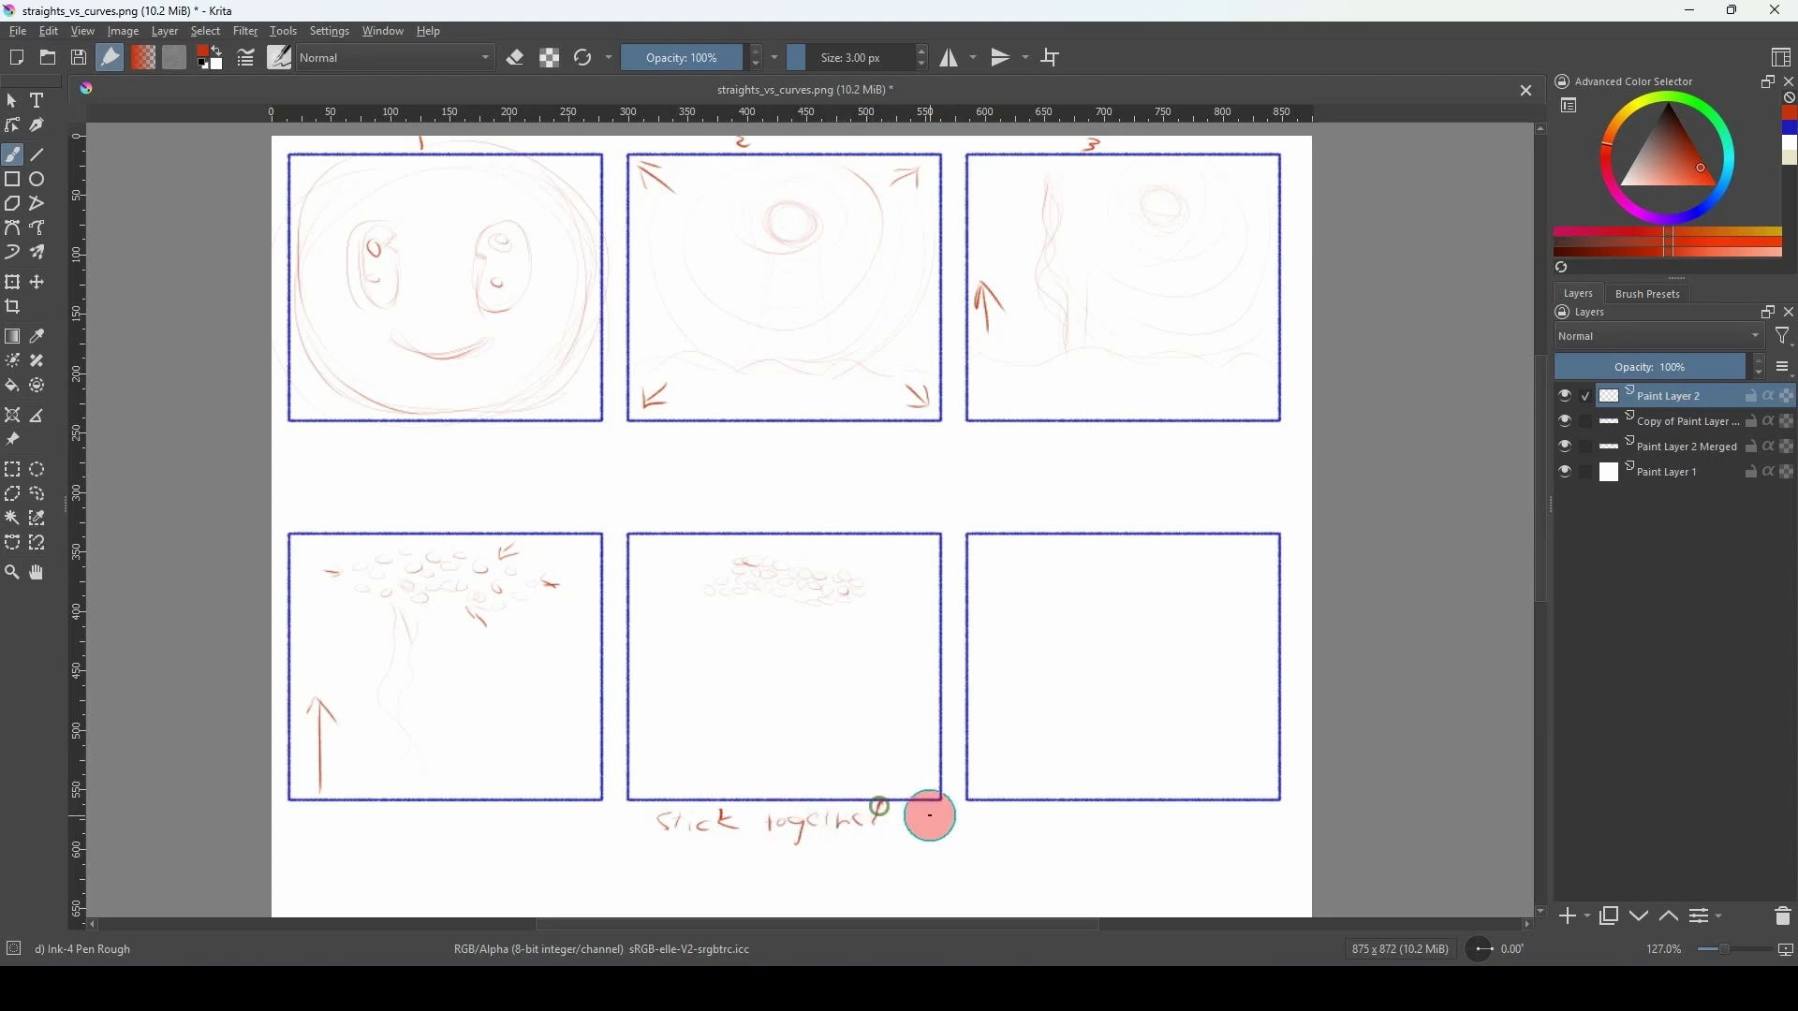
drag(712, 579, 735, 563)
mouse_move(872, 607)
mouse_down()
mouse_move(824, 618)
mouse_move(894, 597)
mouse_move(885, 584)
mouse_move(724, 619)
mouse_move(755, 593)
mouse_move(674, 597)
mouse_up()
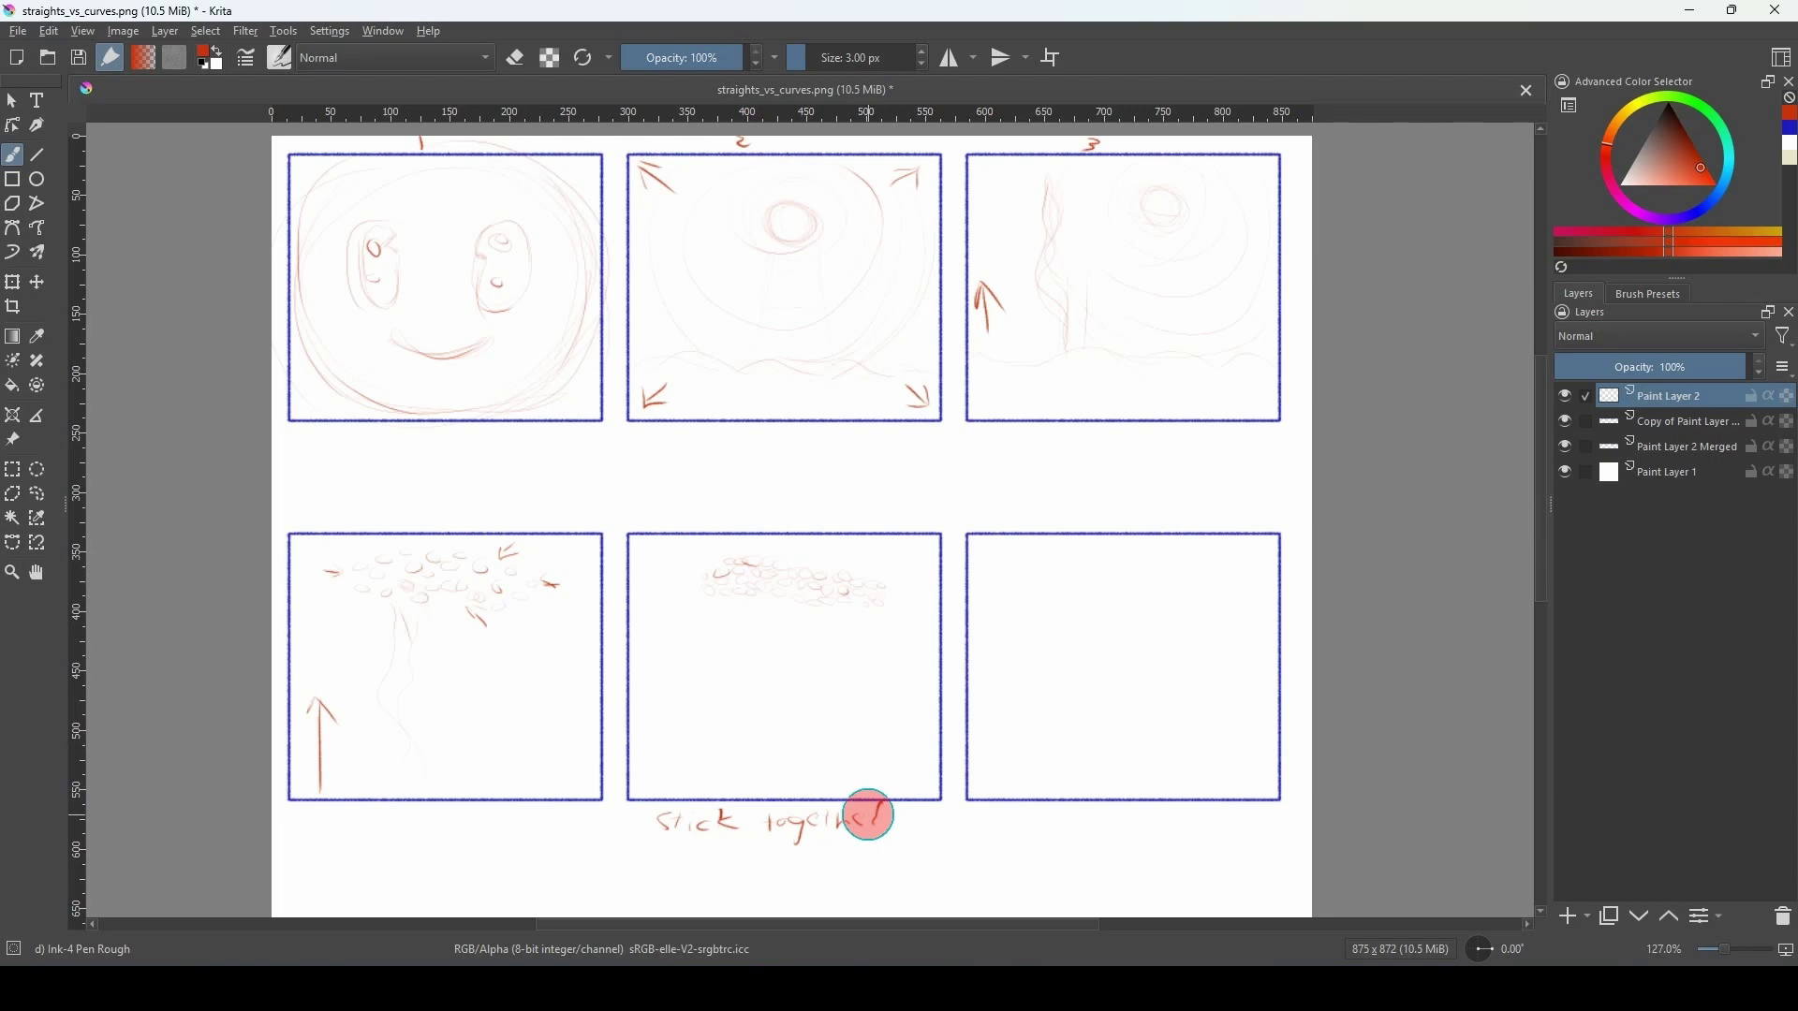
Sketch a wide flat-based cloud filled with small upright ovals near the top of the sixth frame.
mouse_move(1120, 563)
mouse_down()
mouse_move(1046, 573)
mouse_move(1012, 605)
mouse_move(1152, 581)
mouse_move(1264, 609)
mouse_move(1007, 599)
mouse_move(971, 614)
mouse_move(1336, 630)
mouse_move(942, 583)
mouse_up()
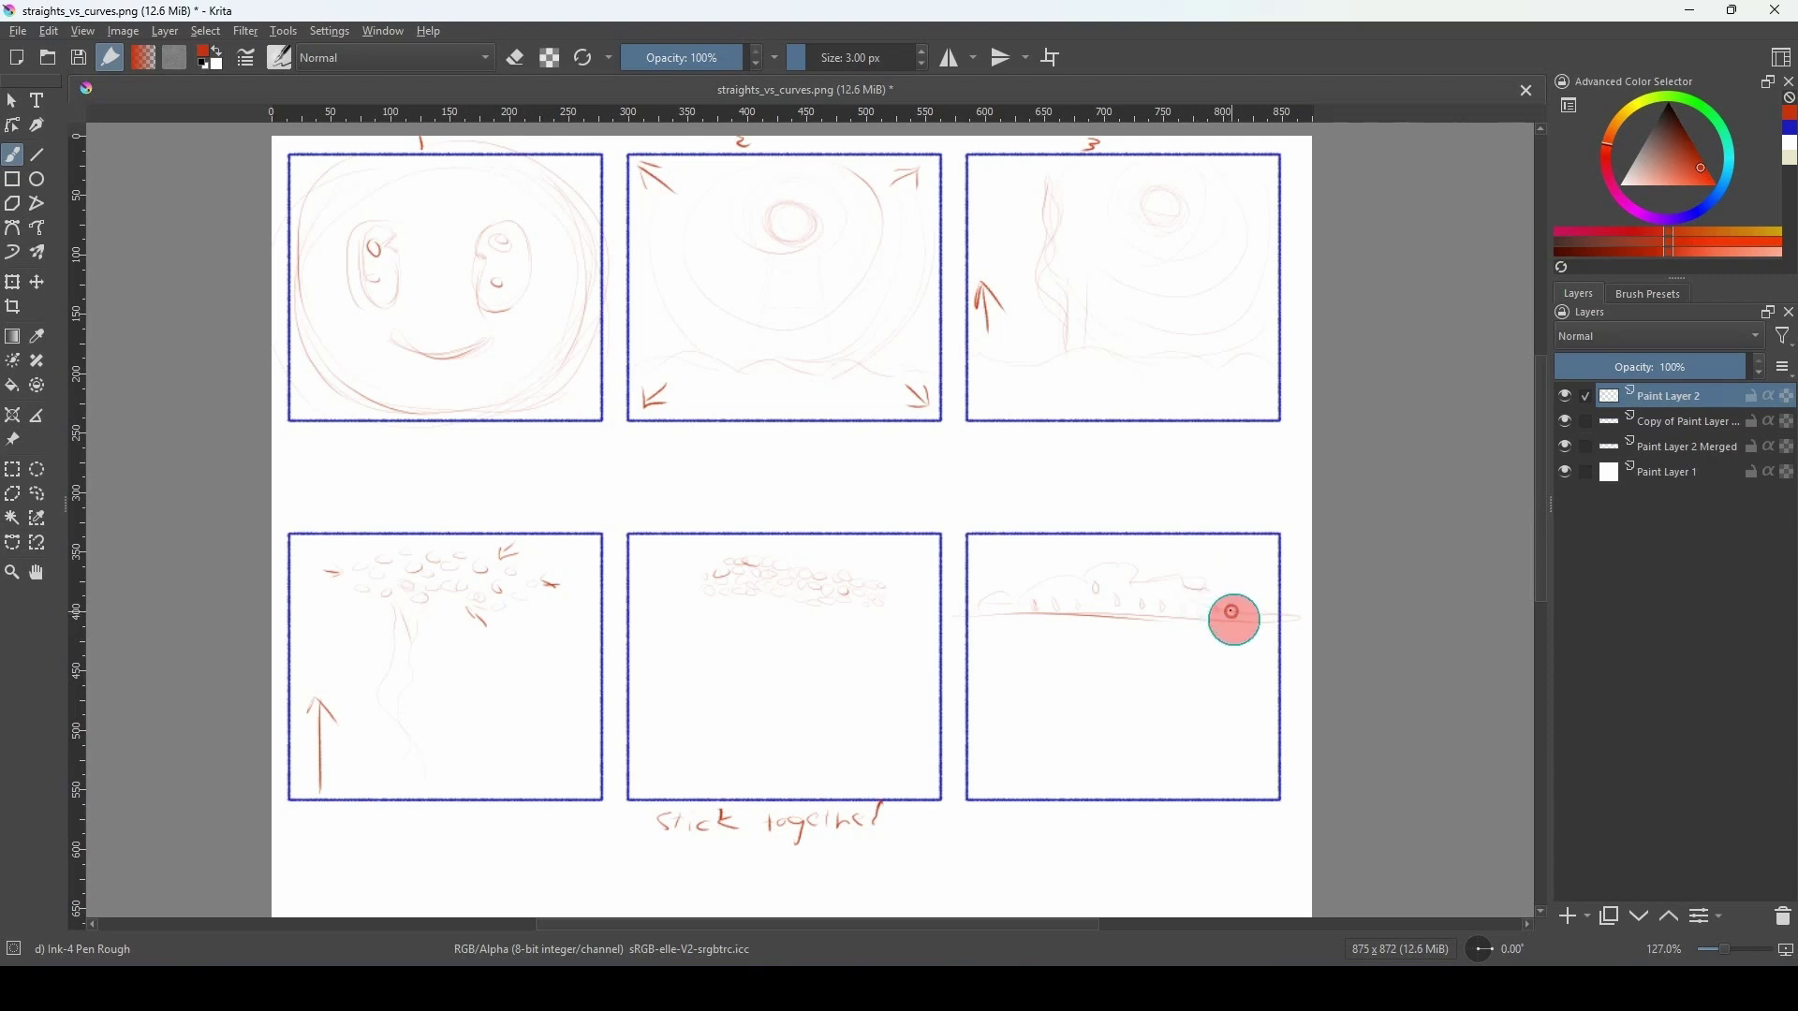
mouse_move(1229, 615)
mouse_down()
mouse_move(1199, 591)
mouse_move(1132, 588)
mouse_up()
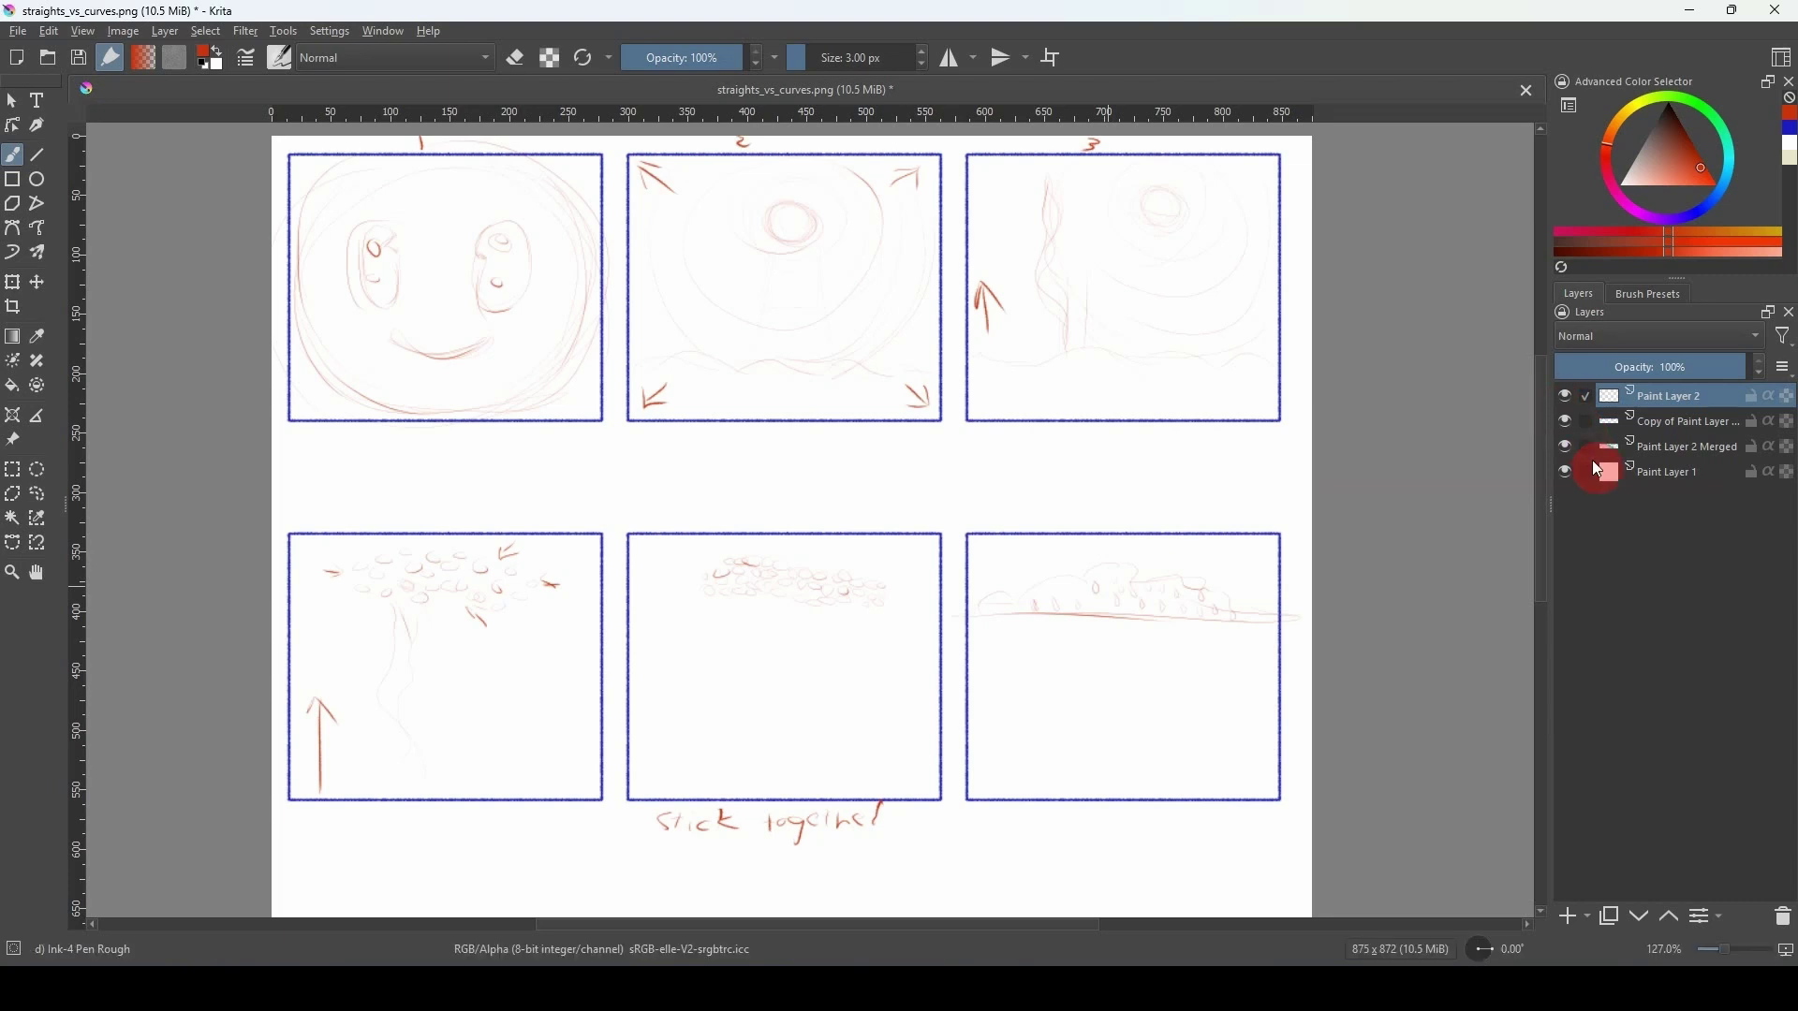
Check the frames with the sketch layer hidden, show it again, and add a new paint layer above Paint Layer 2.
click(1564, 396)
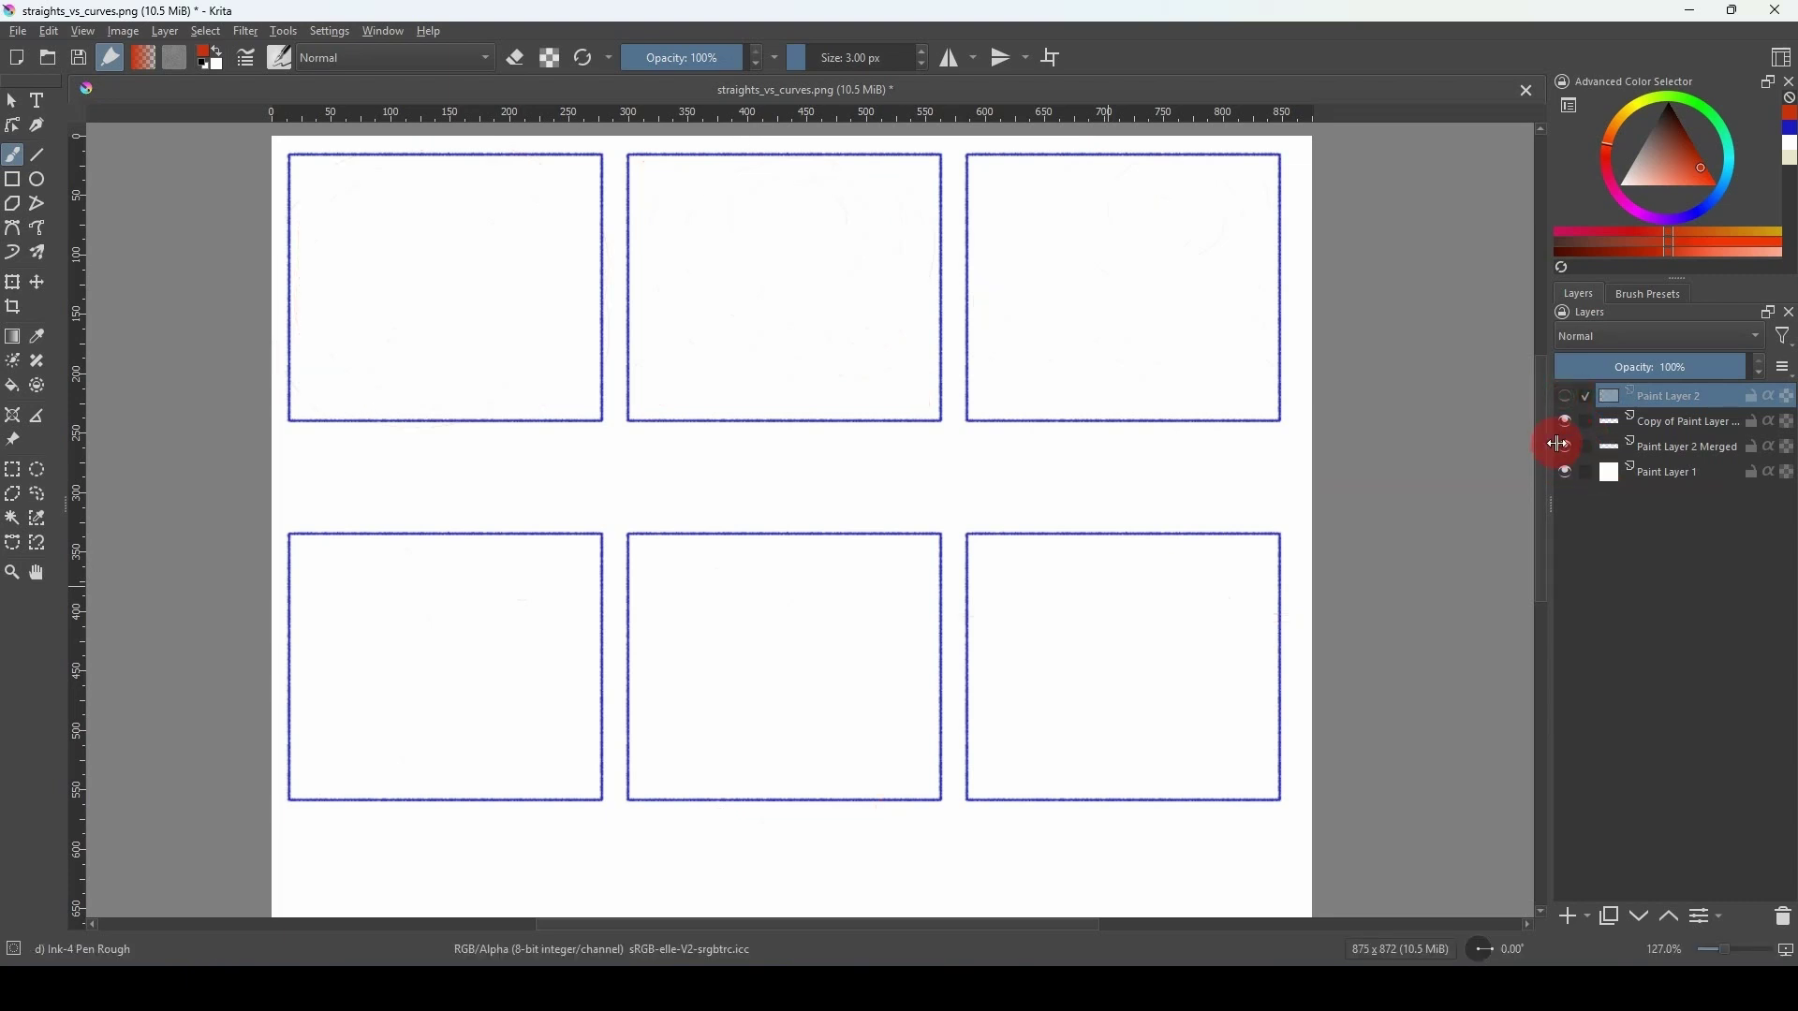
click(1565, 397)
click(1566, 401)
click(1566, 917)
click(1566, 422)
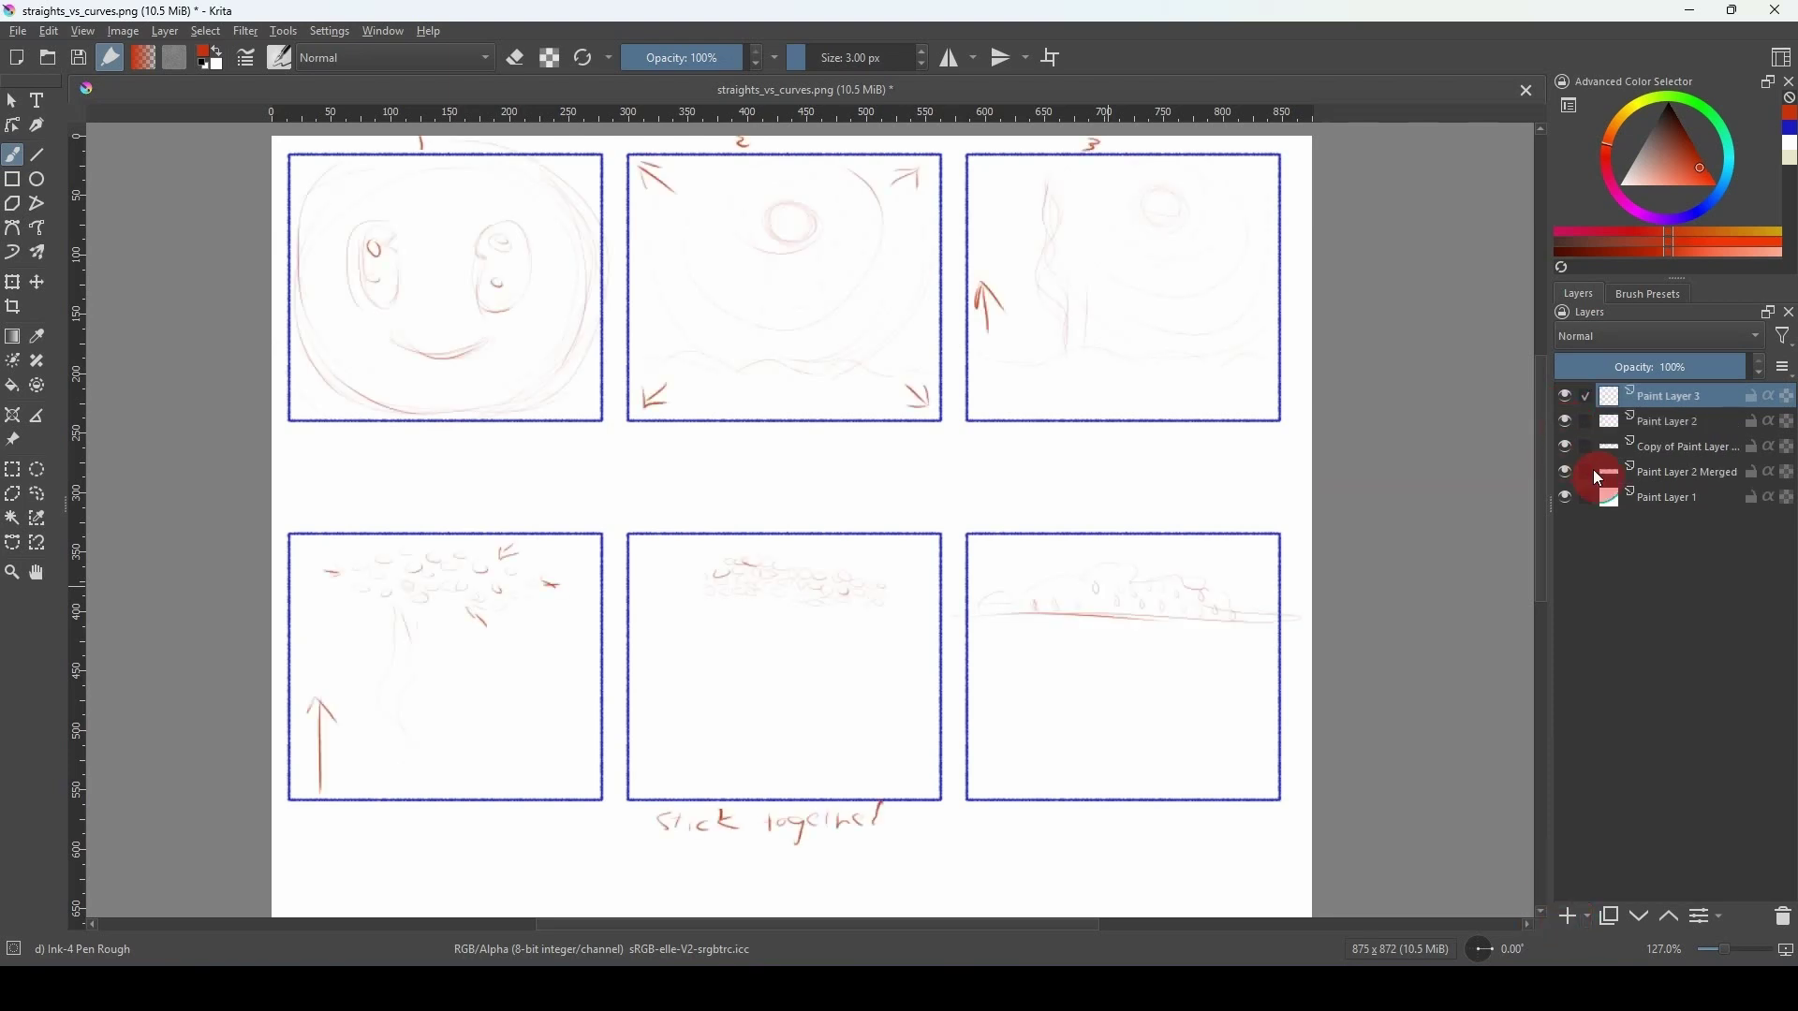
Handwrite the numbers 4, 5 and 6 above the lower-row frames on Paint Layer 3.
drag(400, 502, 428, 512)
drag(785, 499, 773, 513)
drag(1078, 504, 1074, 520)
Hide Paint Layer 3 and handwrite 4, 5 and 6 above the lower-row frames on Paint Layer 2.
click(1566, 396)
click(1653, 431)
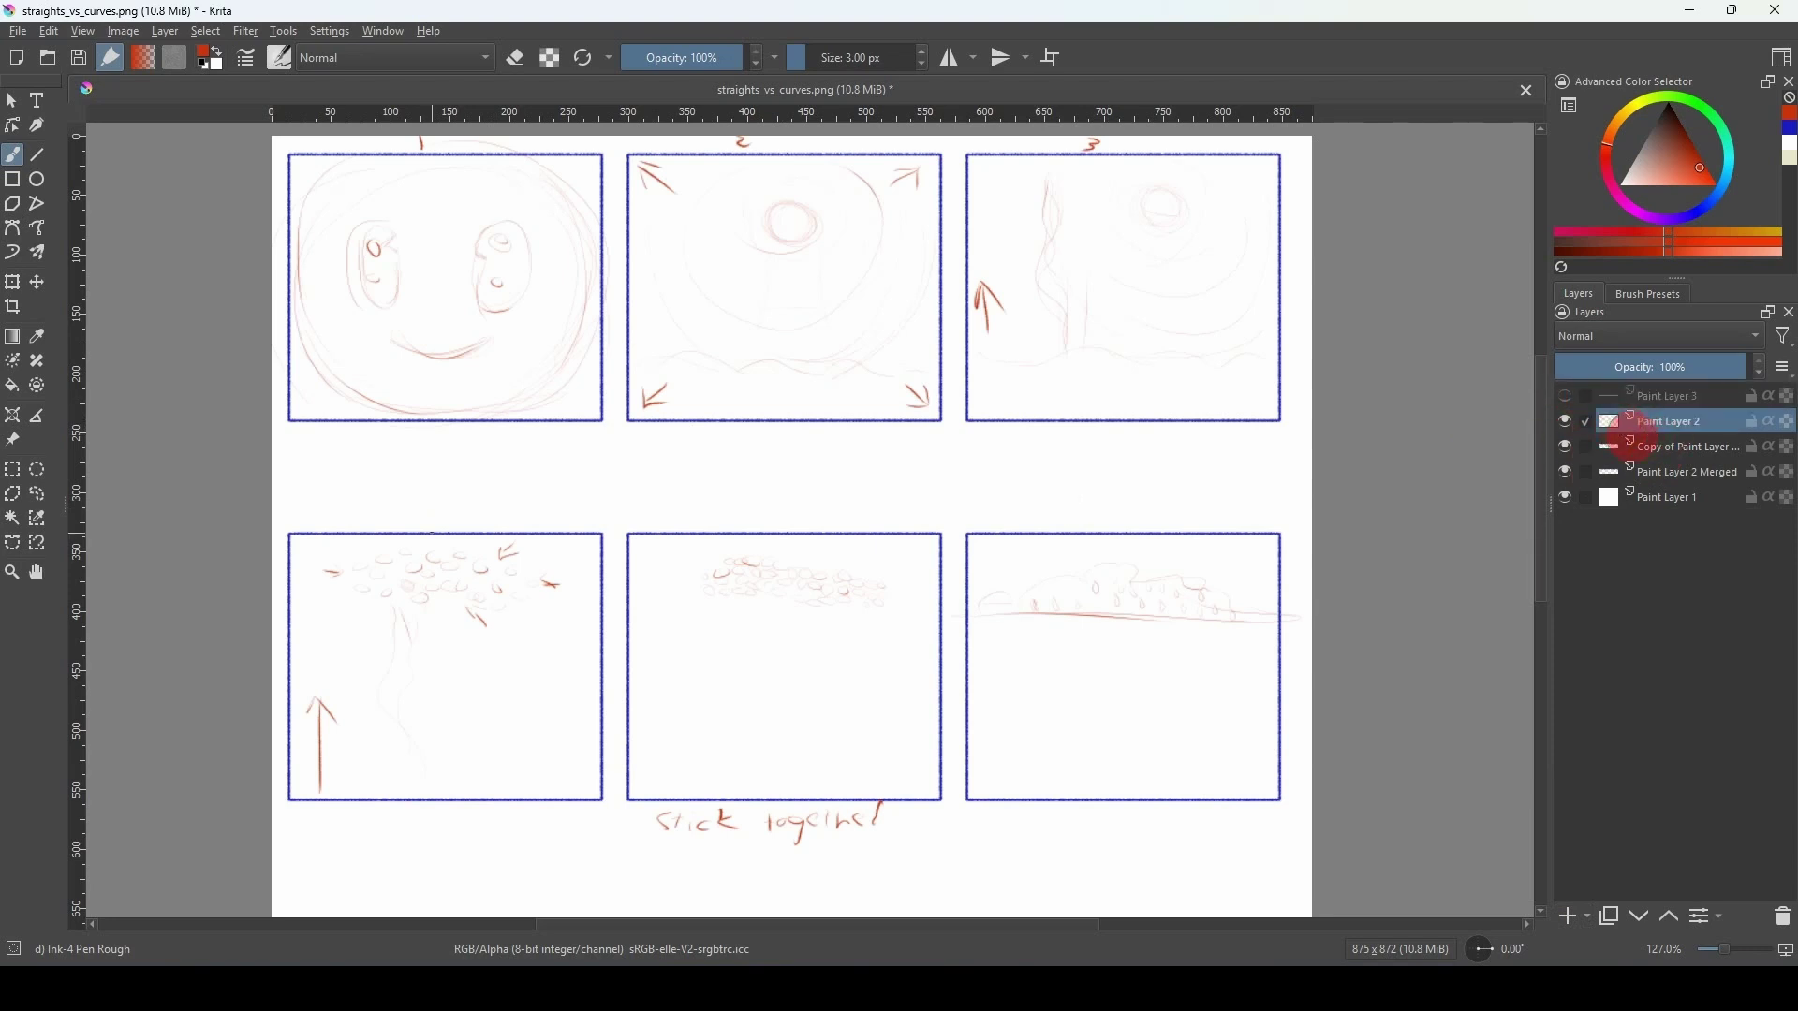
drag(426, 505, 441, 525)
drag(822, 504, 815, 520)
drag(1108, 511, 1104, 526)
Hide Paint Layer 2 and number the frames on Paint Layer 3: 7 to 9 above the upper row, 10 to 12 above the lower row.
click(1564, 422)
click(1573, 397)
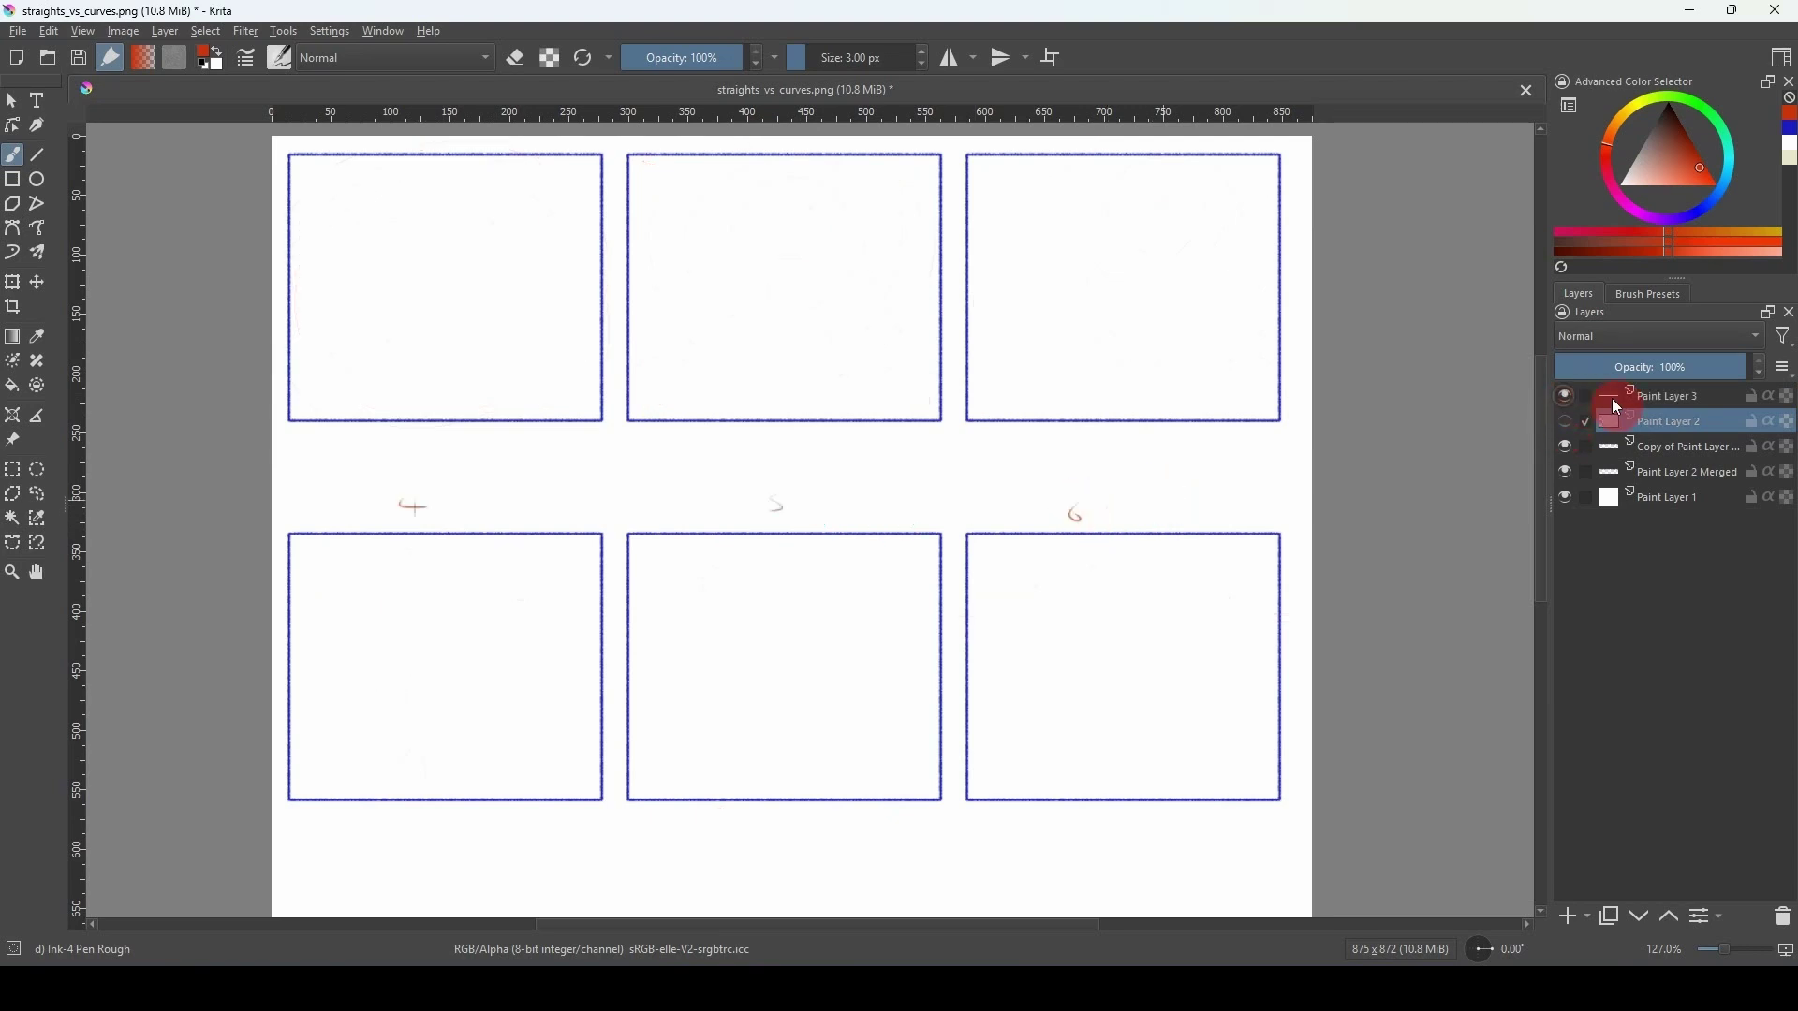
click(1649, 399)
drag(428, 139, 436, 152)
drag(788, 139, 782, 149)
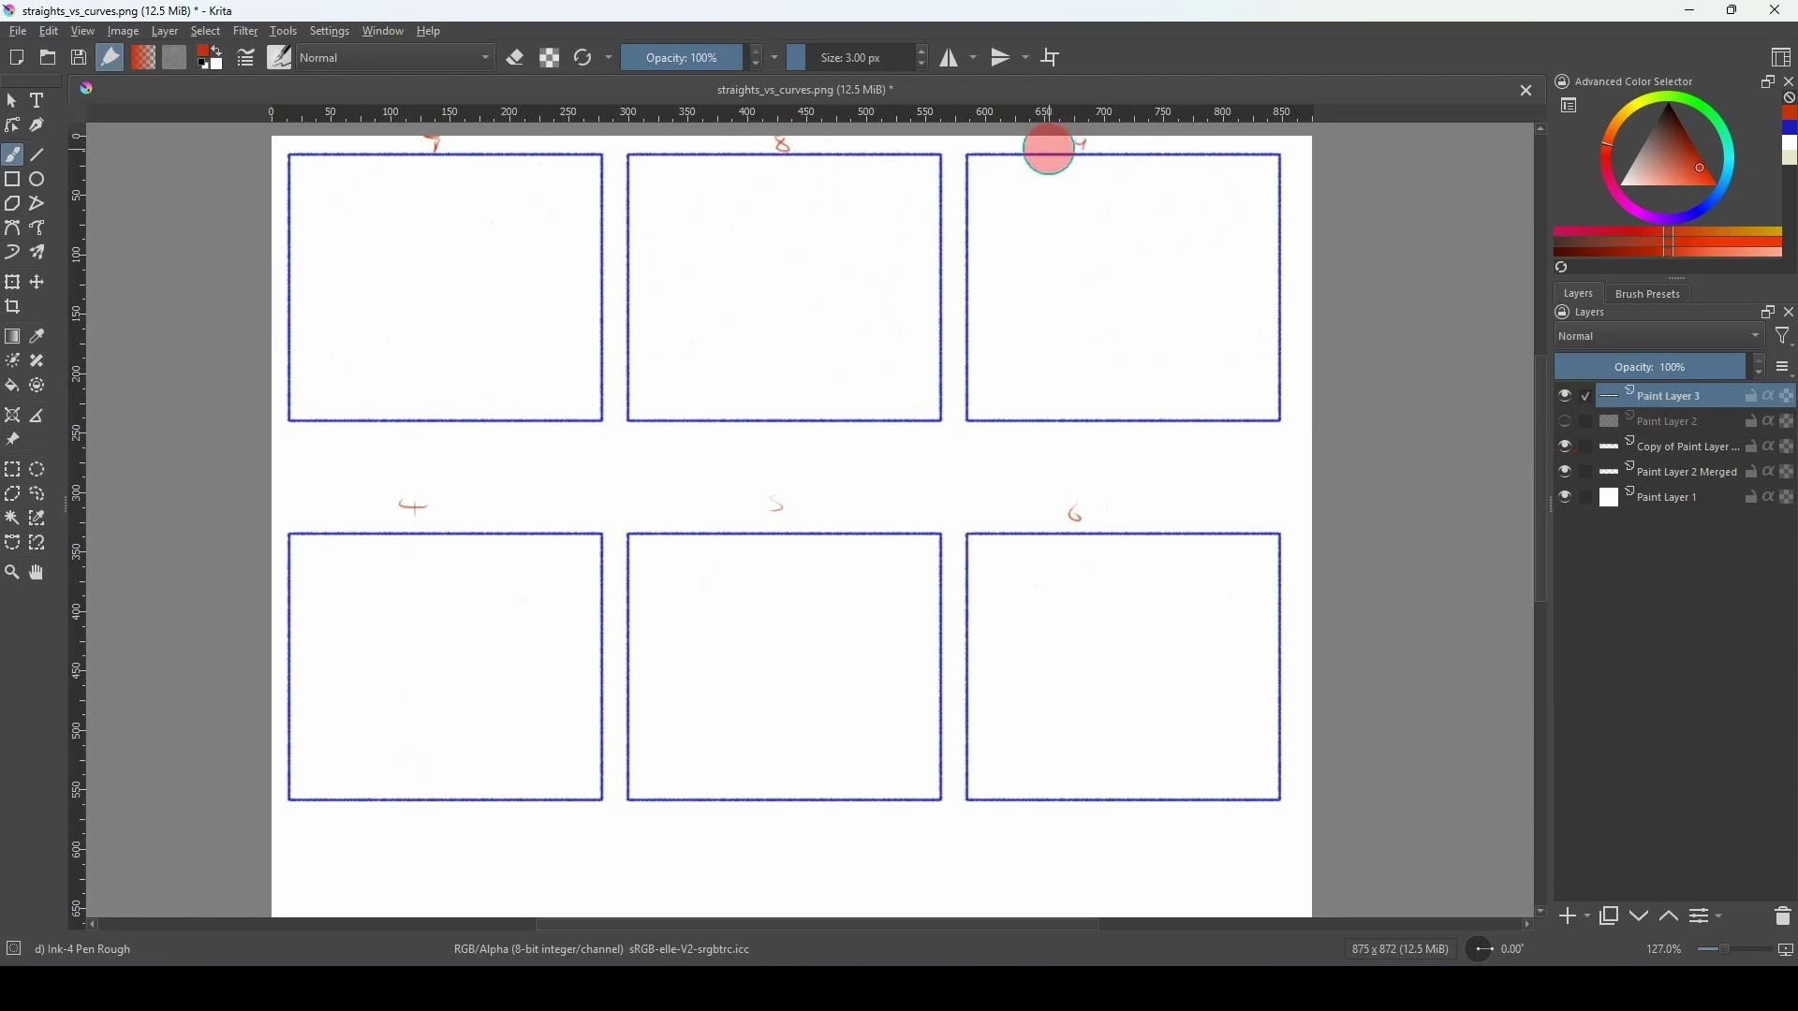
drag(408, 504, 421, 510)
drag(766, 498, 779, 515)
drag(1070, 504, 1081, 518)
Compare the contents of Paint Layer 2 and Paint Layer 3 by toggling their visibility, ending with only Paint Layer 3 shown.
click(1592, 397)
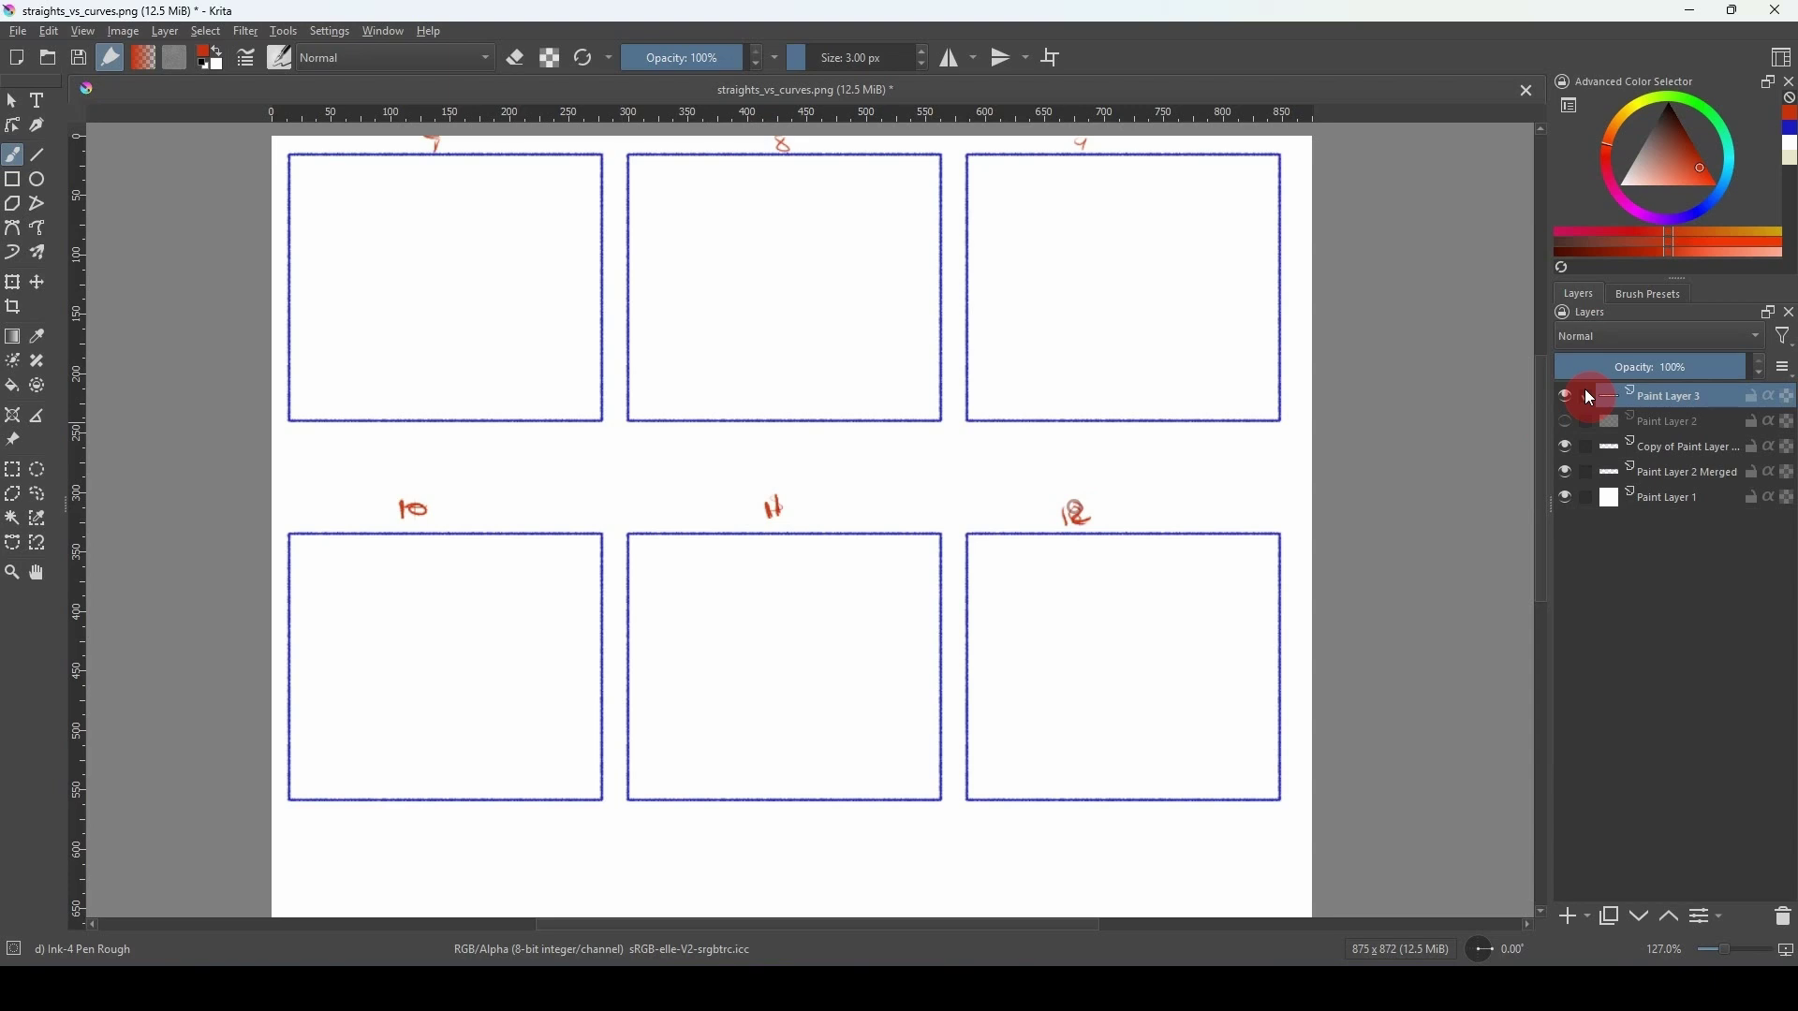
drag(1566, 424, 1566, 434)
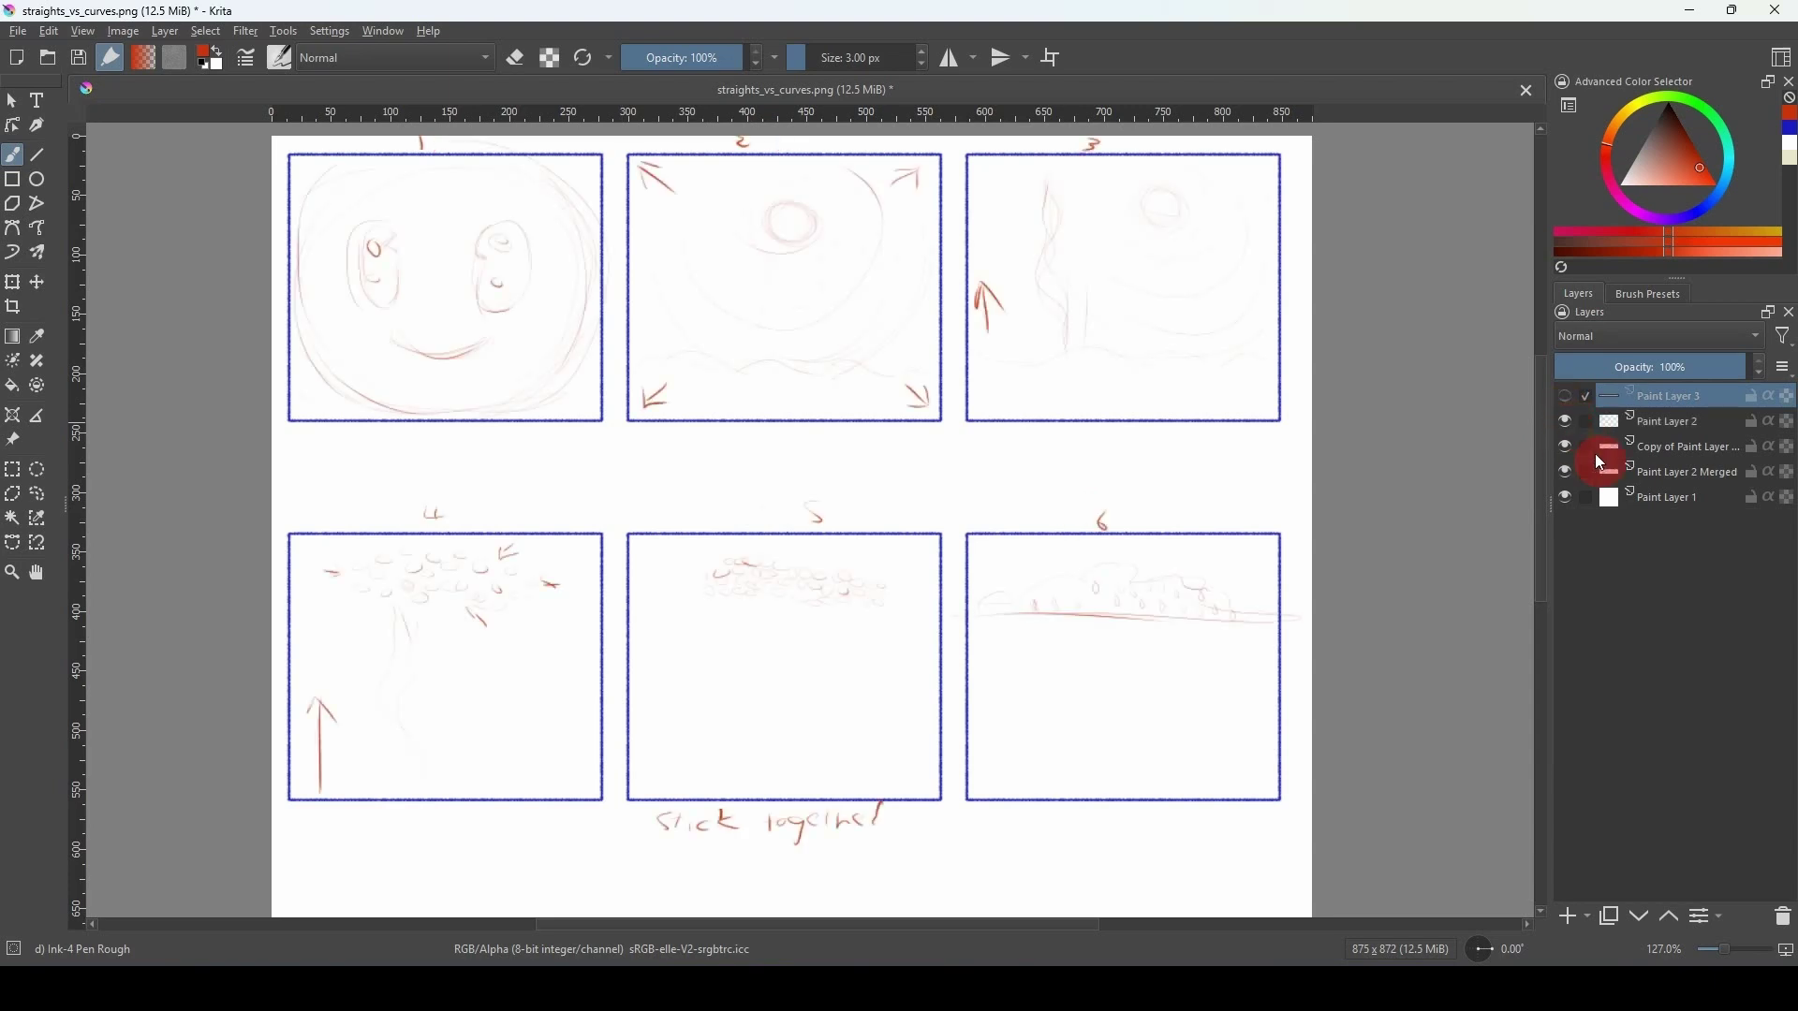
click(1568, 422)
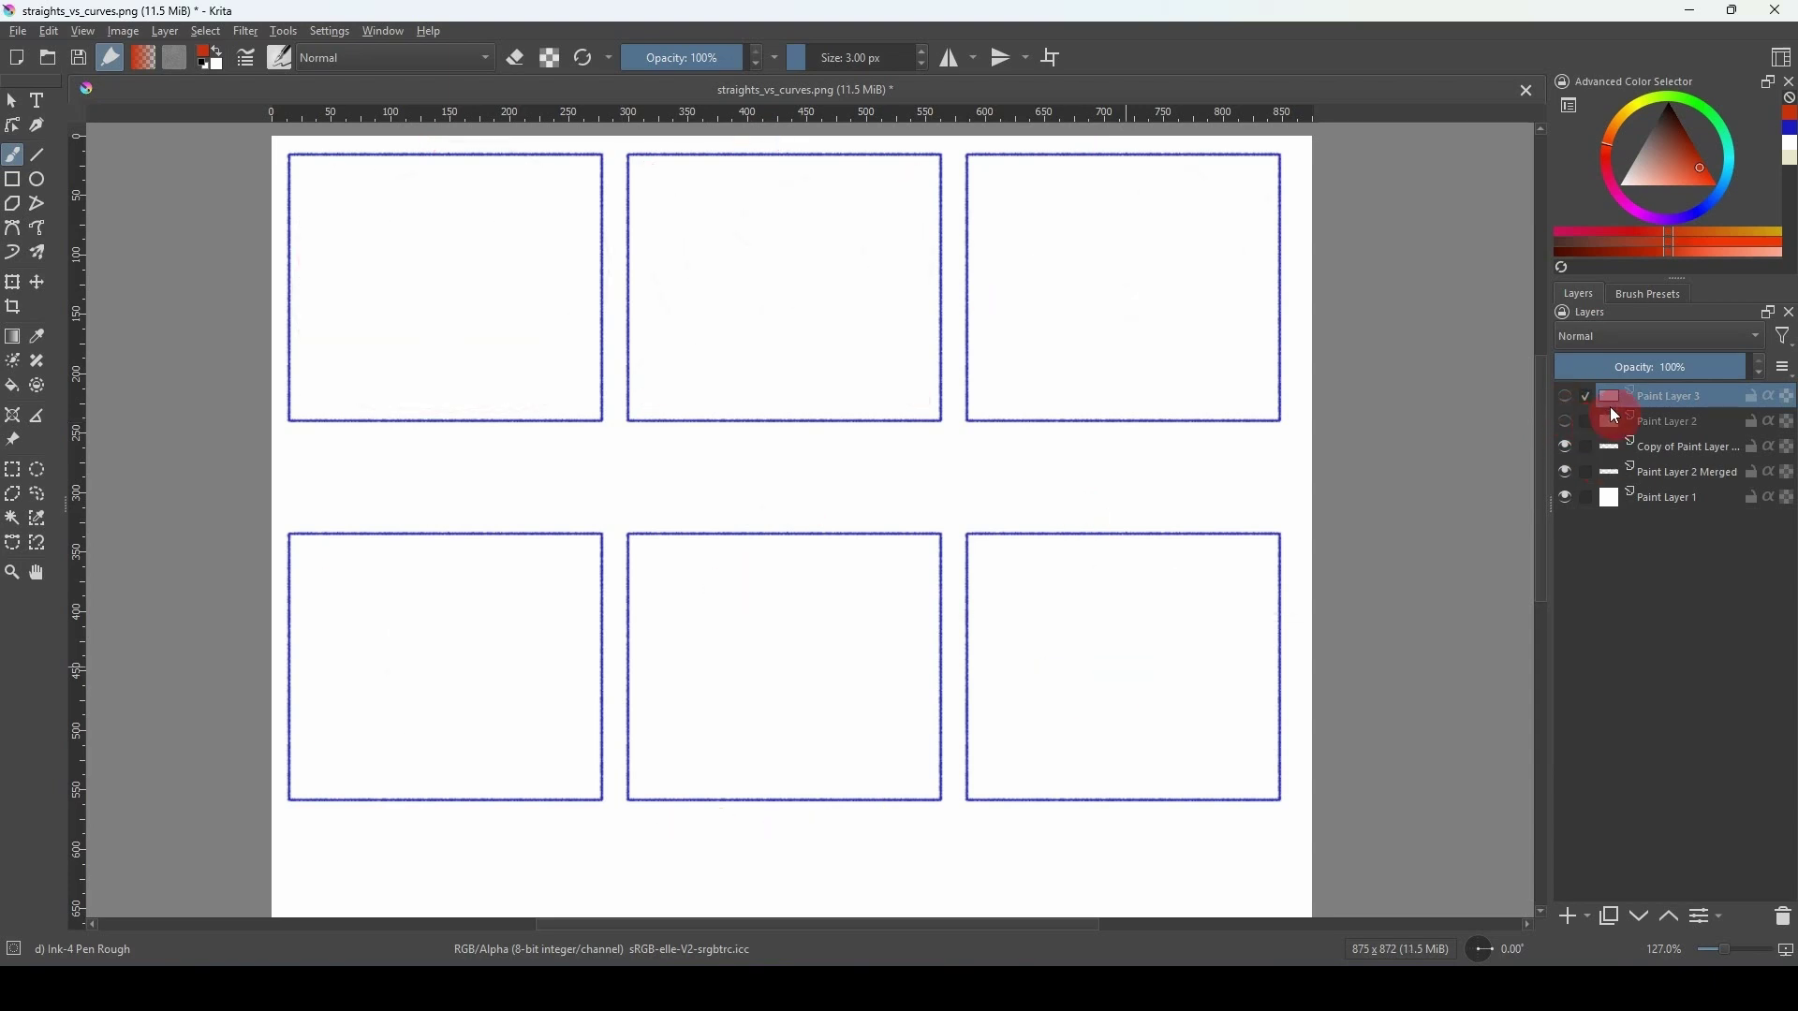
click(1566, 401)
Sketch a wide flat-based cloud across frame 7 and draw an inward-pointing arrow in each of its four corners.
mouse_move(385, 221)
mouse_down()
mouse_move(309, 265)
mouse_move(408, 223)
mouse_move(469, 261)
mouse_move(574, 281)
mouse_move(314, 279)
mouse_move(316, 257)
mouse_up()
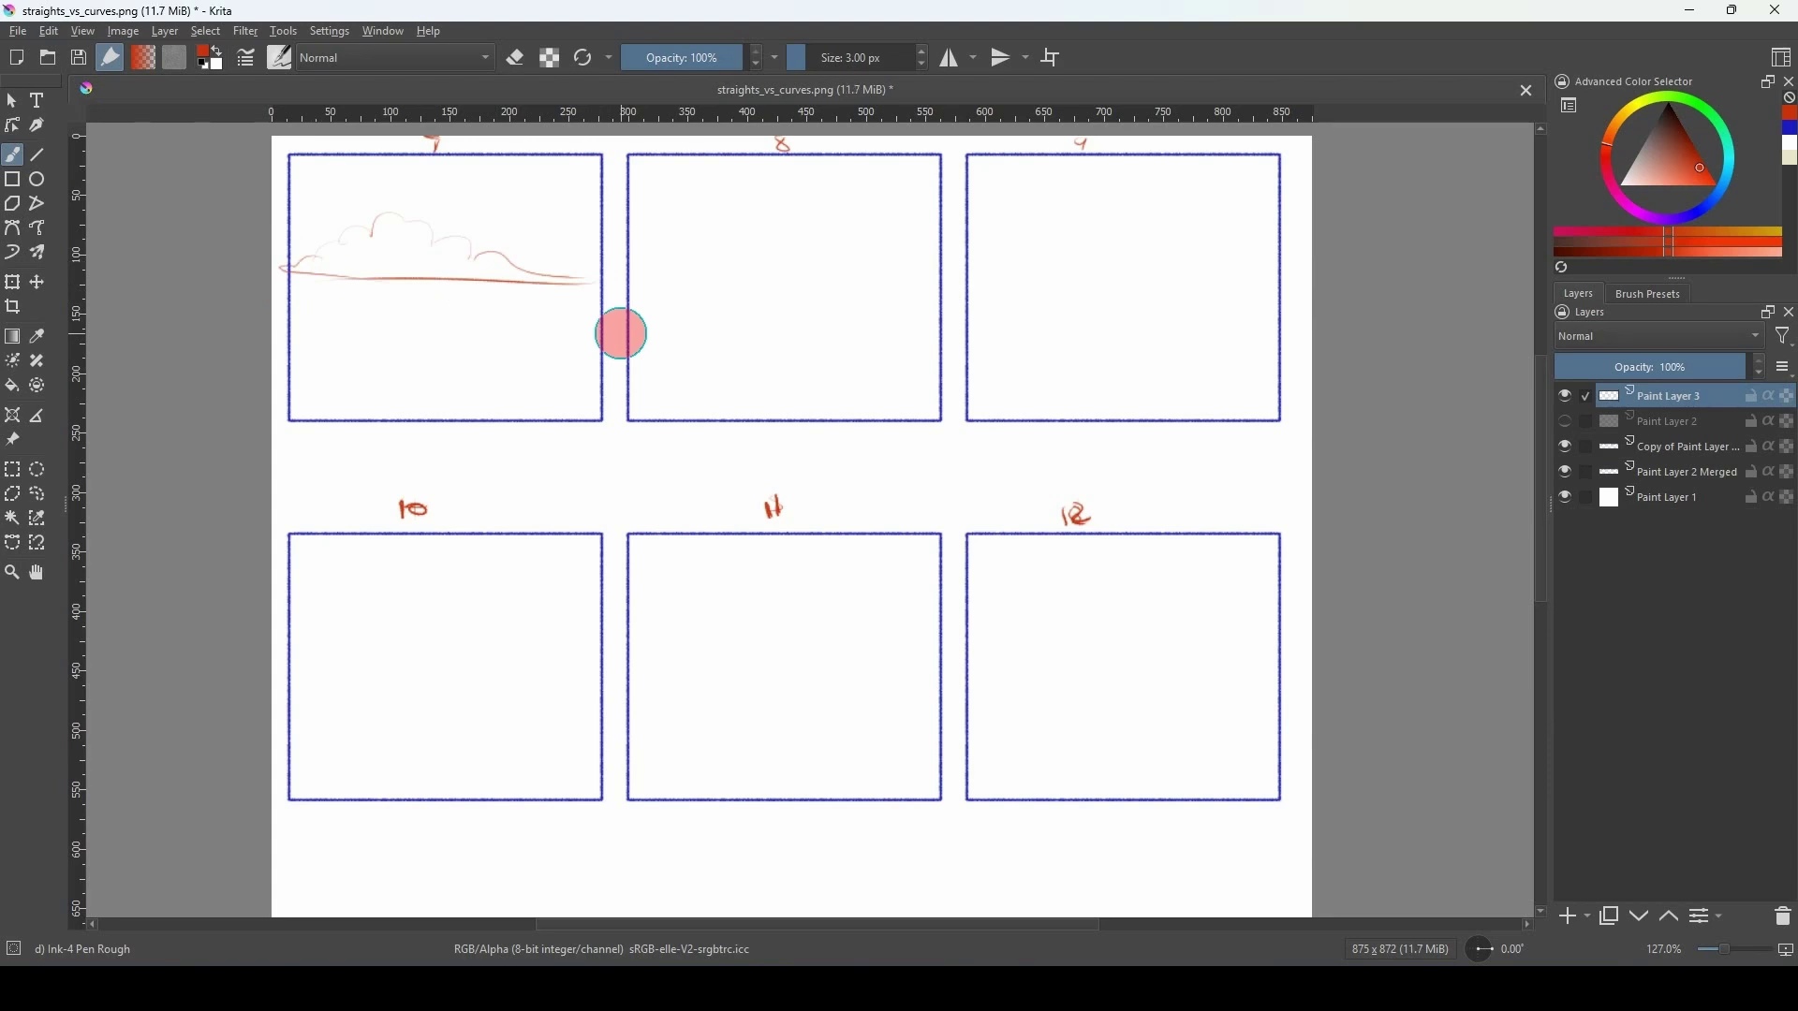
mouse_move(592, 412)
mouse_down()
mouse_move(560, 389)
mouse_move(581, 395)
mouse_up()
drag(585, 169, 573, 192)
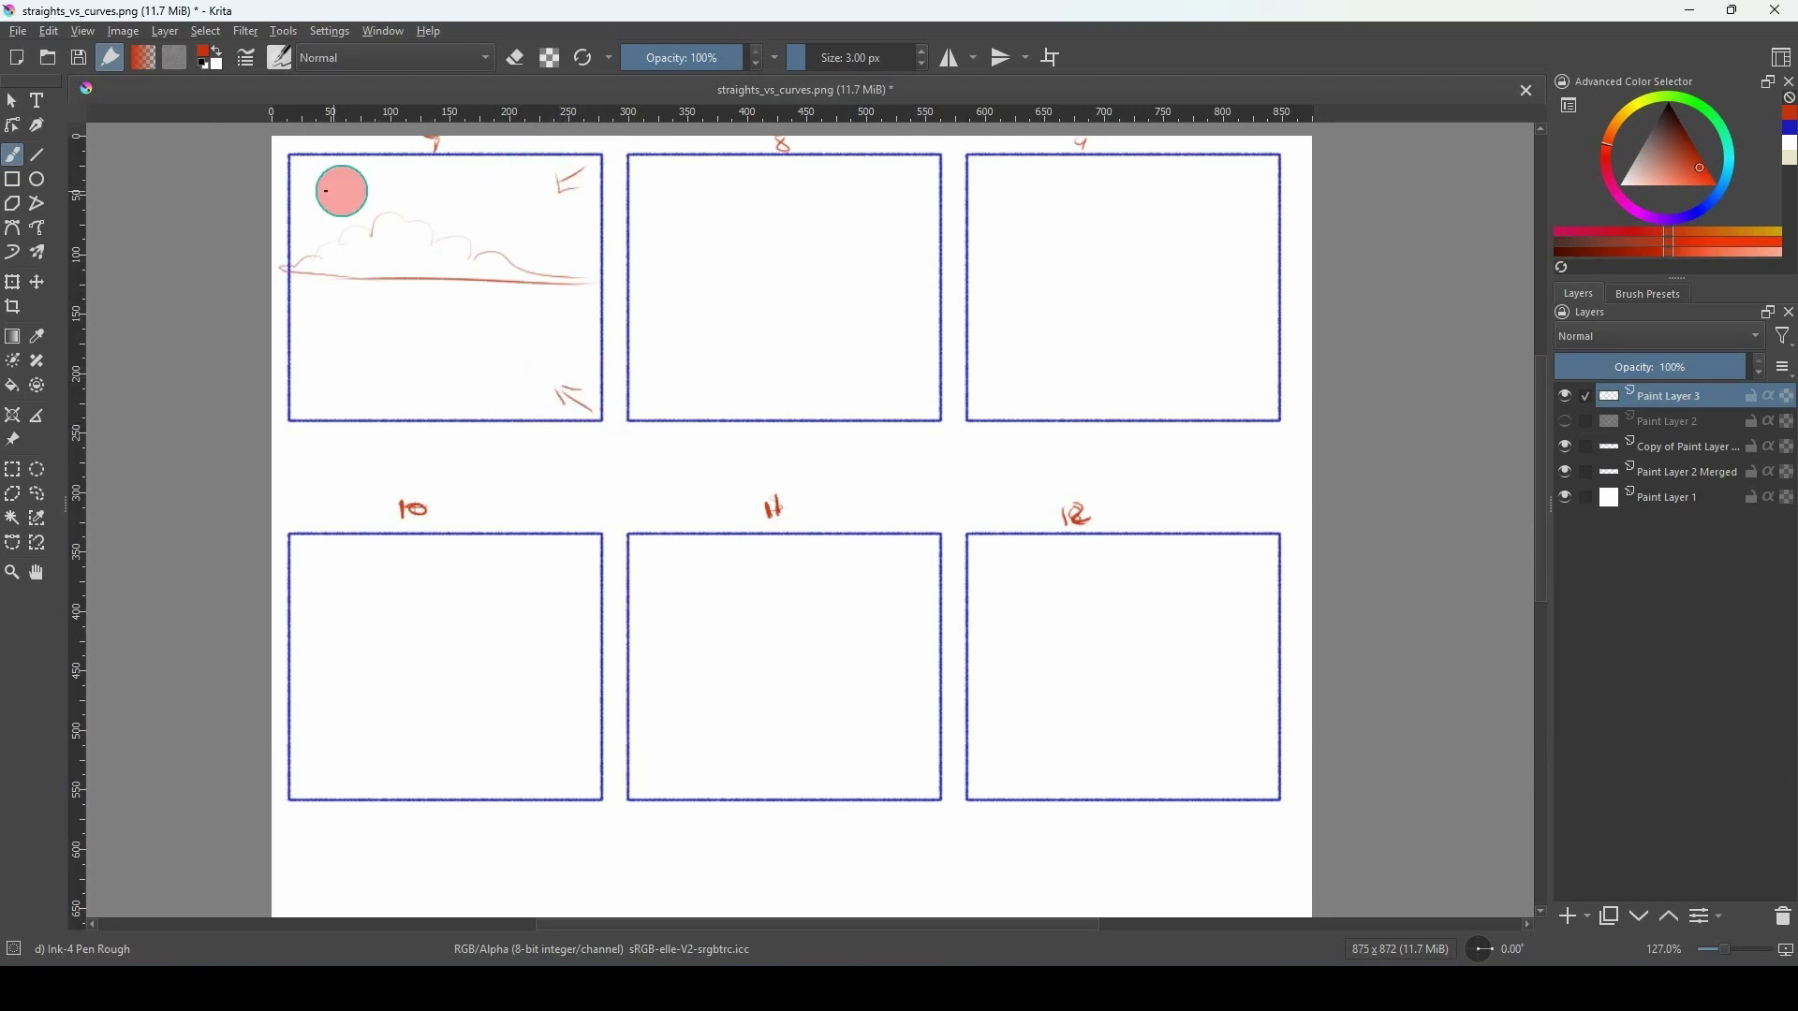
drag(305, 160, 332, 184)
drag(293, 399, 317, 372)
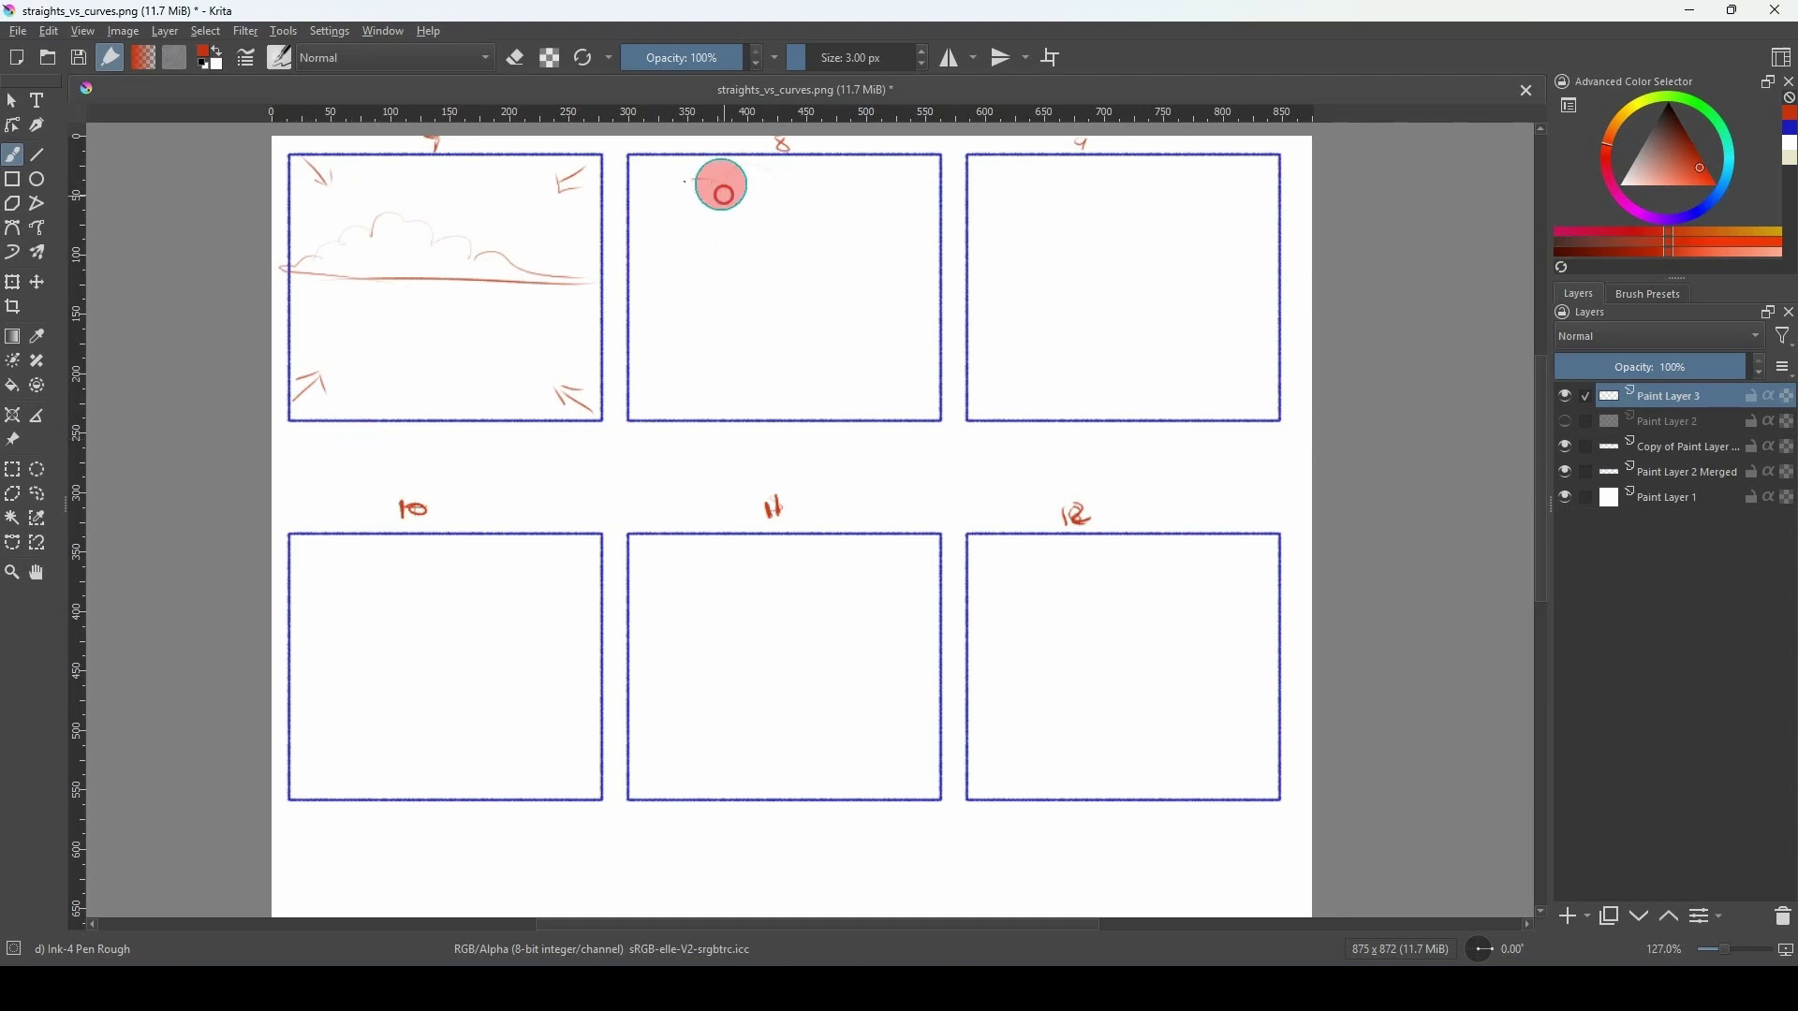
In frame 8, sketch a cloud edge along the top, a ground line below, and large raindrops with simple faces between them.
mouse_move(654, 213)
mouse_down()
mouse_move(805, 194)
mouse_move(963, 228)
mouse_up()
drag(955, 392, 646, 383)
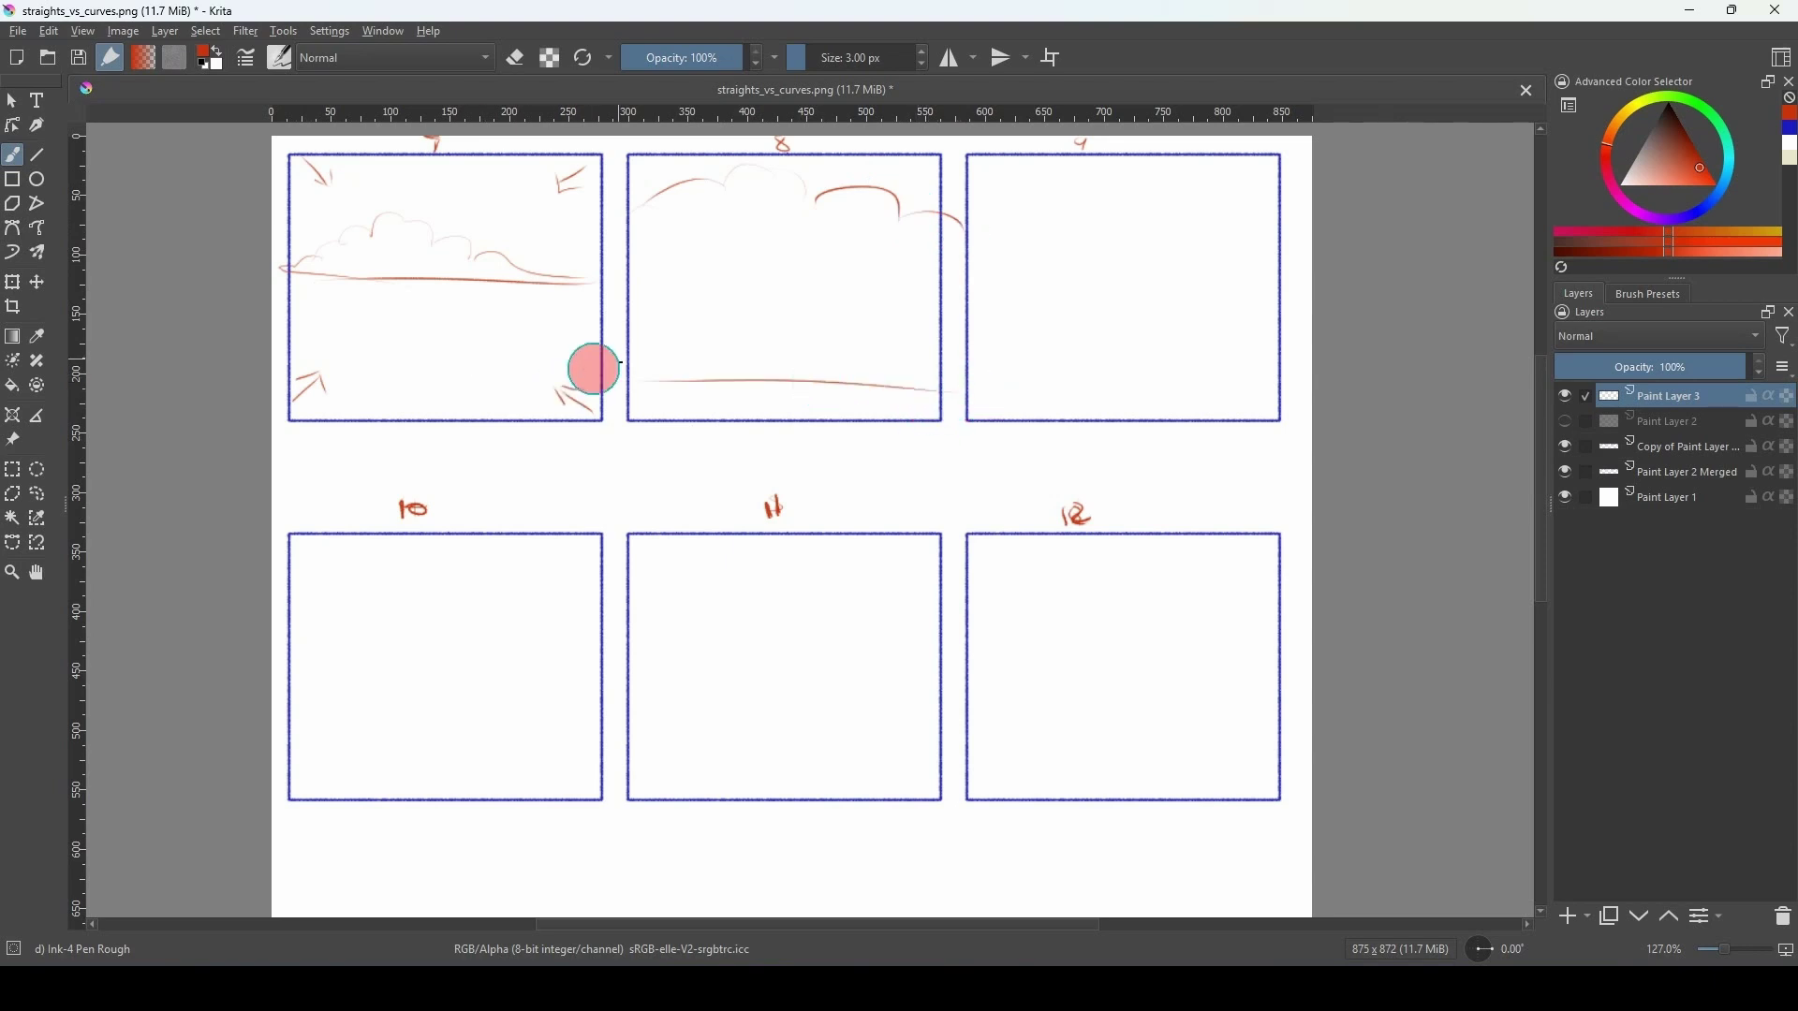
mouse_move(677, 301)
mouse_down()
mouse_move(676, 336)
mouse_move(671, 283)
mouse_move(663, 328)
mouse_up()
mouse_move(765, 254)
mouse_down()
mouse_move(760, 336)
mouse_move(789, 304)
mouse_move(759, 255)
mouse_move(752, 319)
mouse_up()
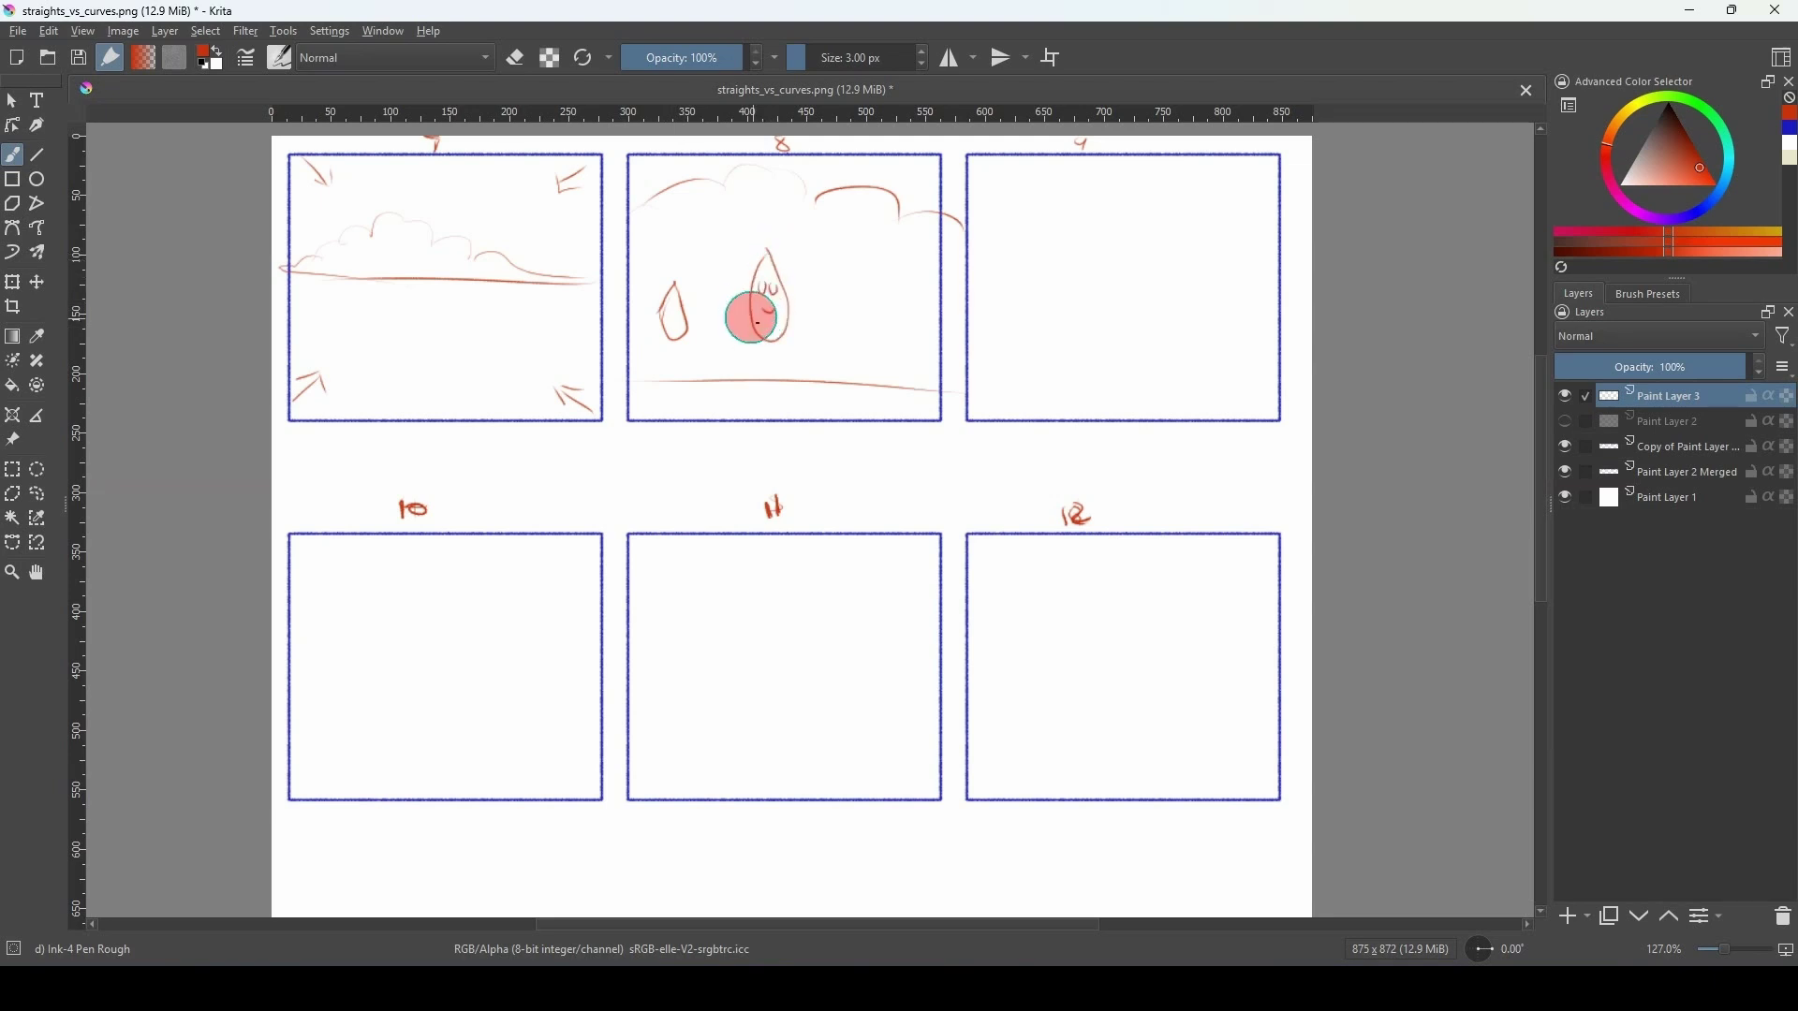
mouse_move(843, 265)
mouse_down()
mouse_move(851, 309)
mouse_move(827, 283)
mouse_up()
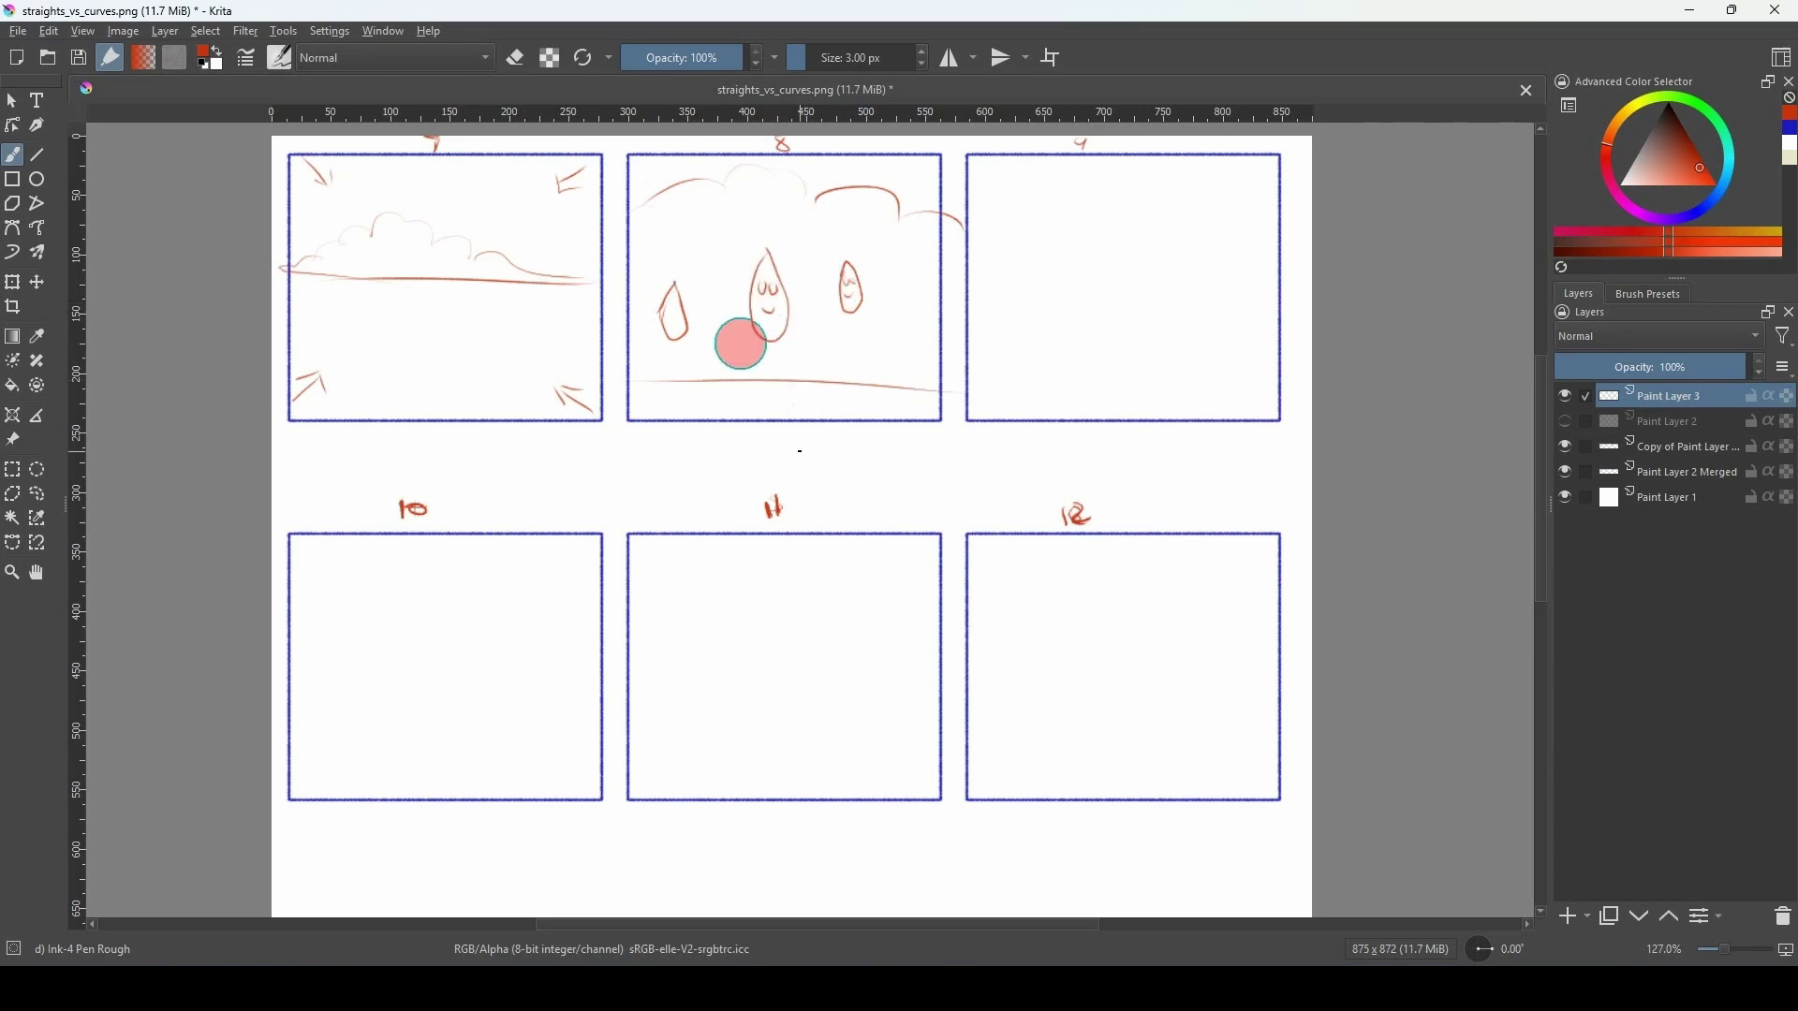
mouse_move(702, 210)
mouse_down()
mouse_move(708, 249)
mouse_move(703, 200)
mouse_move(712, 233)
mouse_move(641, 213)
mouse_move(656, 228)
mouse_move(773, 213)
mouse_up()
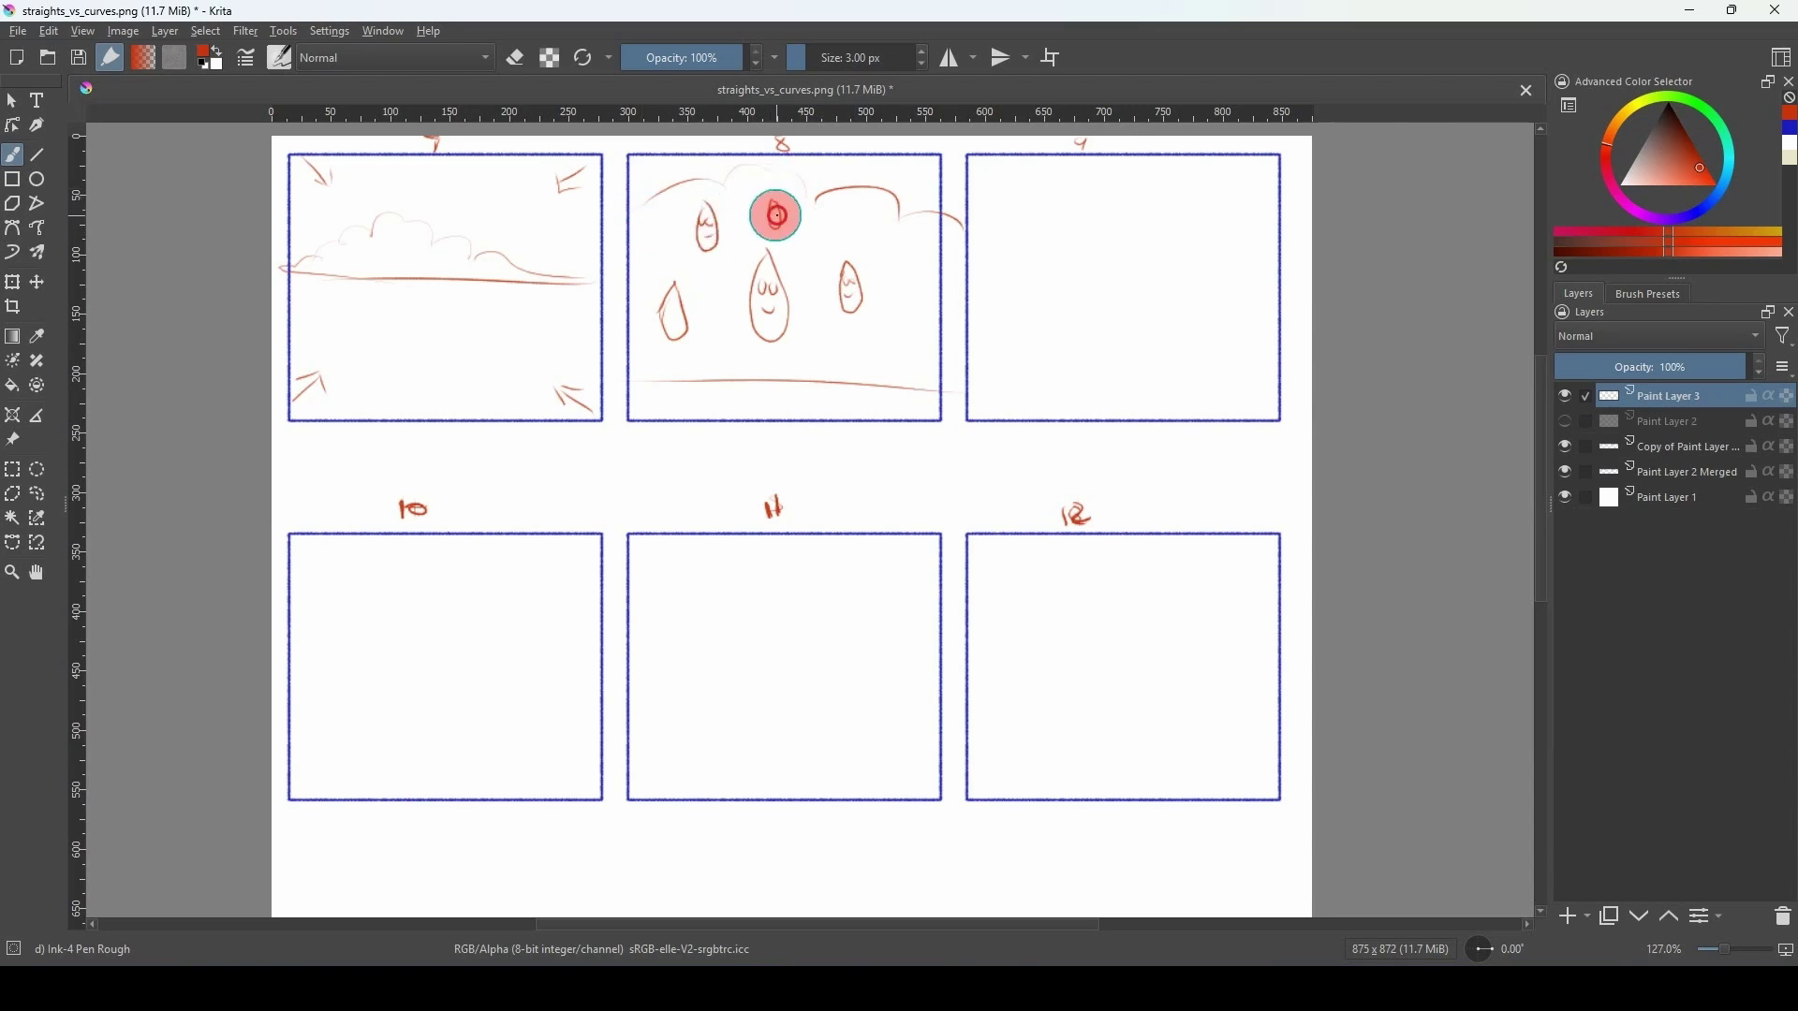
drag(862, 221, 864, 231)
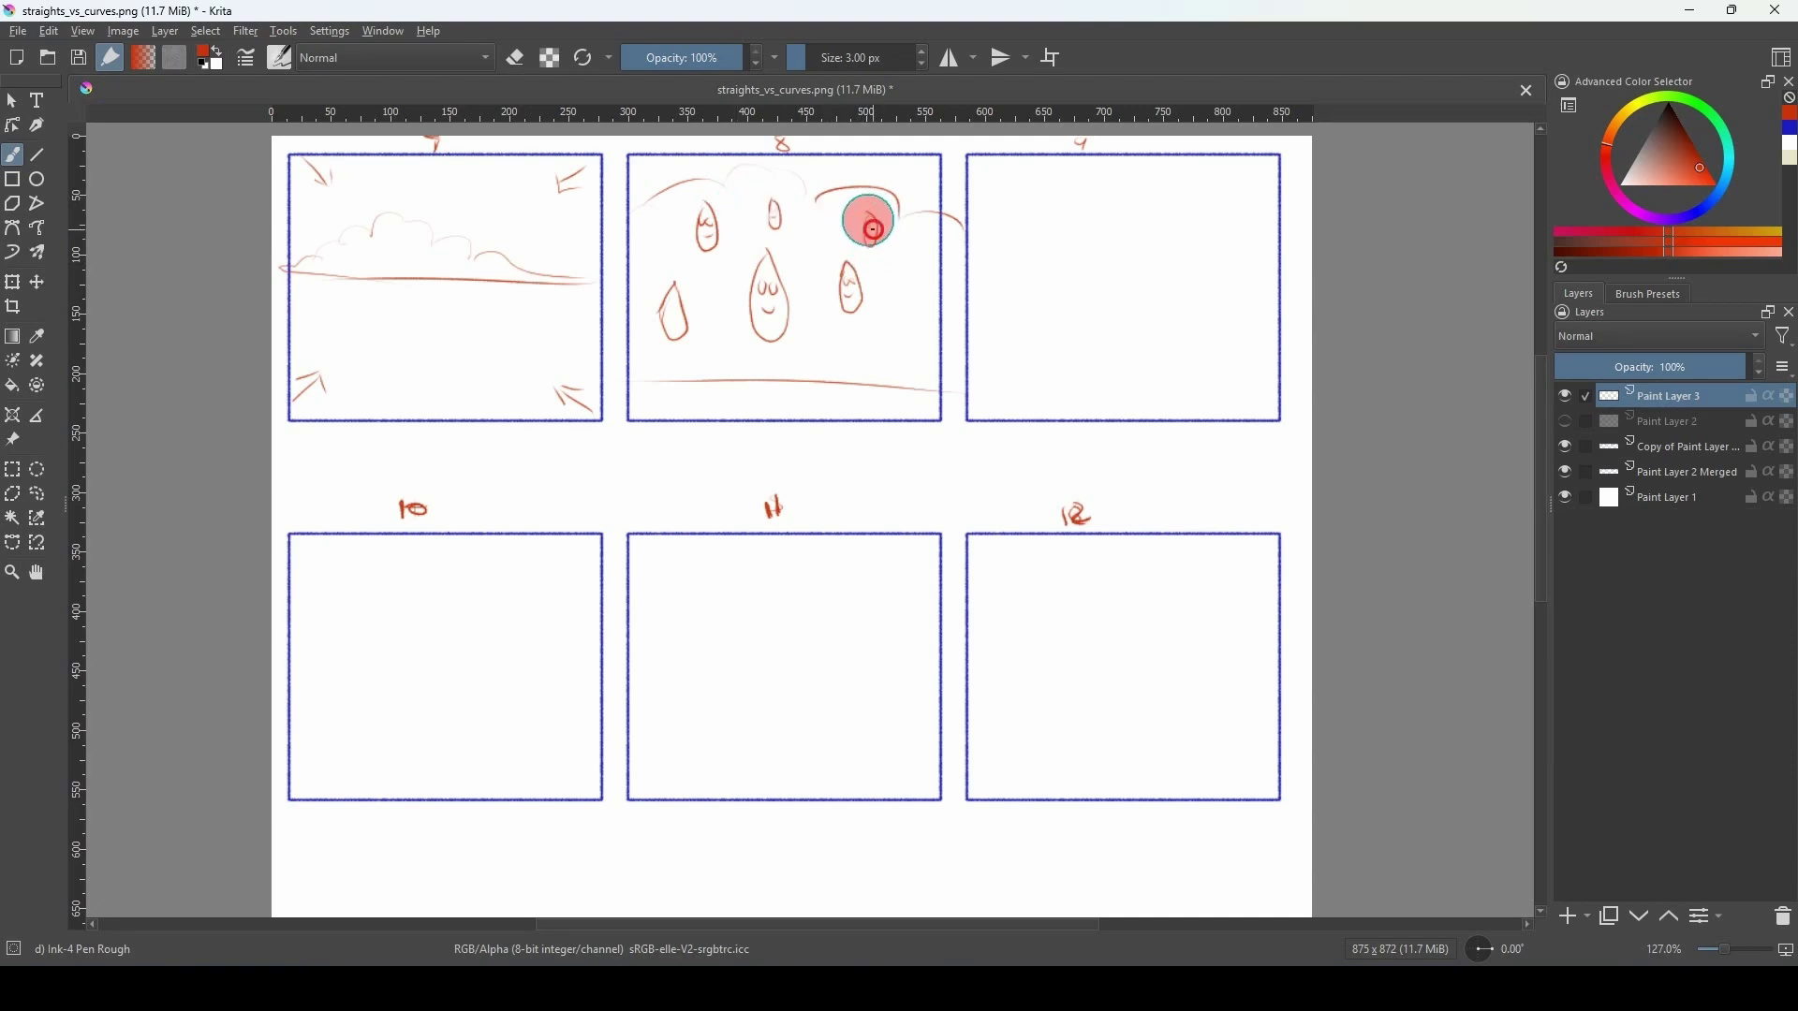
Scatter small plain raindrops around the larger ones in frame 8.
drag(902, 312, 841, 358)
drag(803, 299, 804, 310)
drag(677, 270, 649, 241)
drag(725, 332, 727, 343)
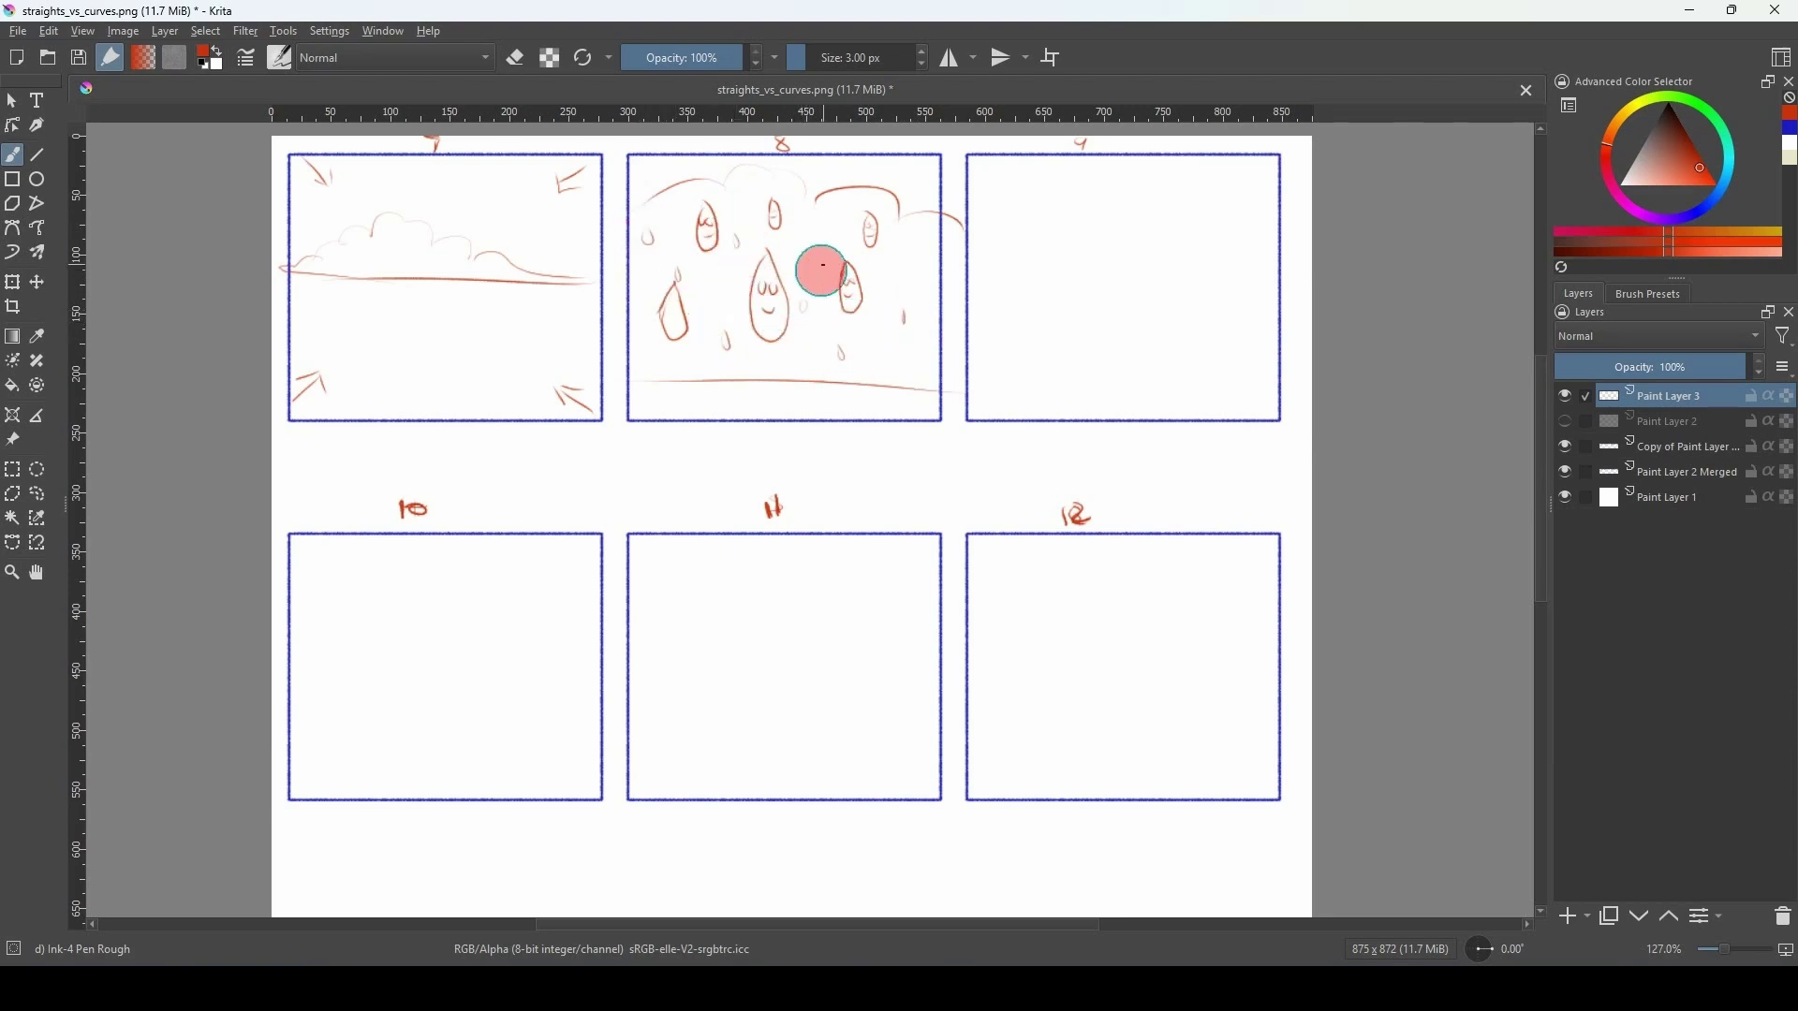
mouse_move(822, 245)
mouse_down()
mouse_move(843, 229)
mouse_move(906, 269)
mouse_up()
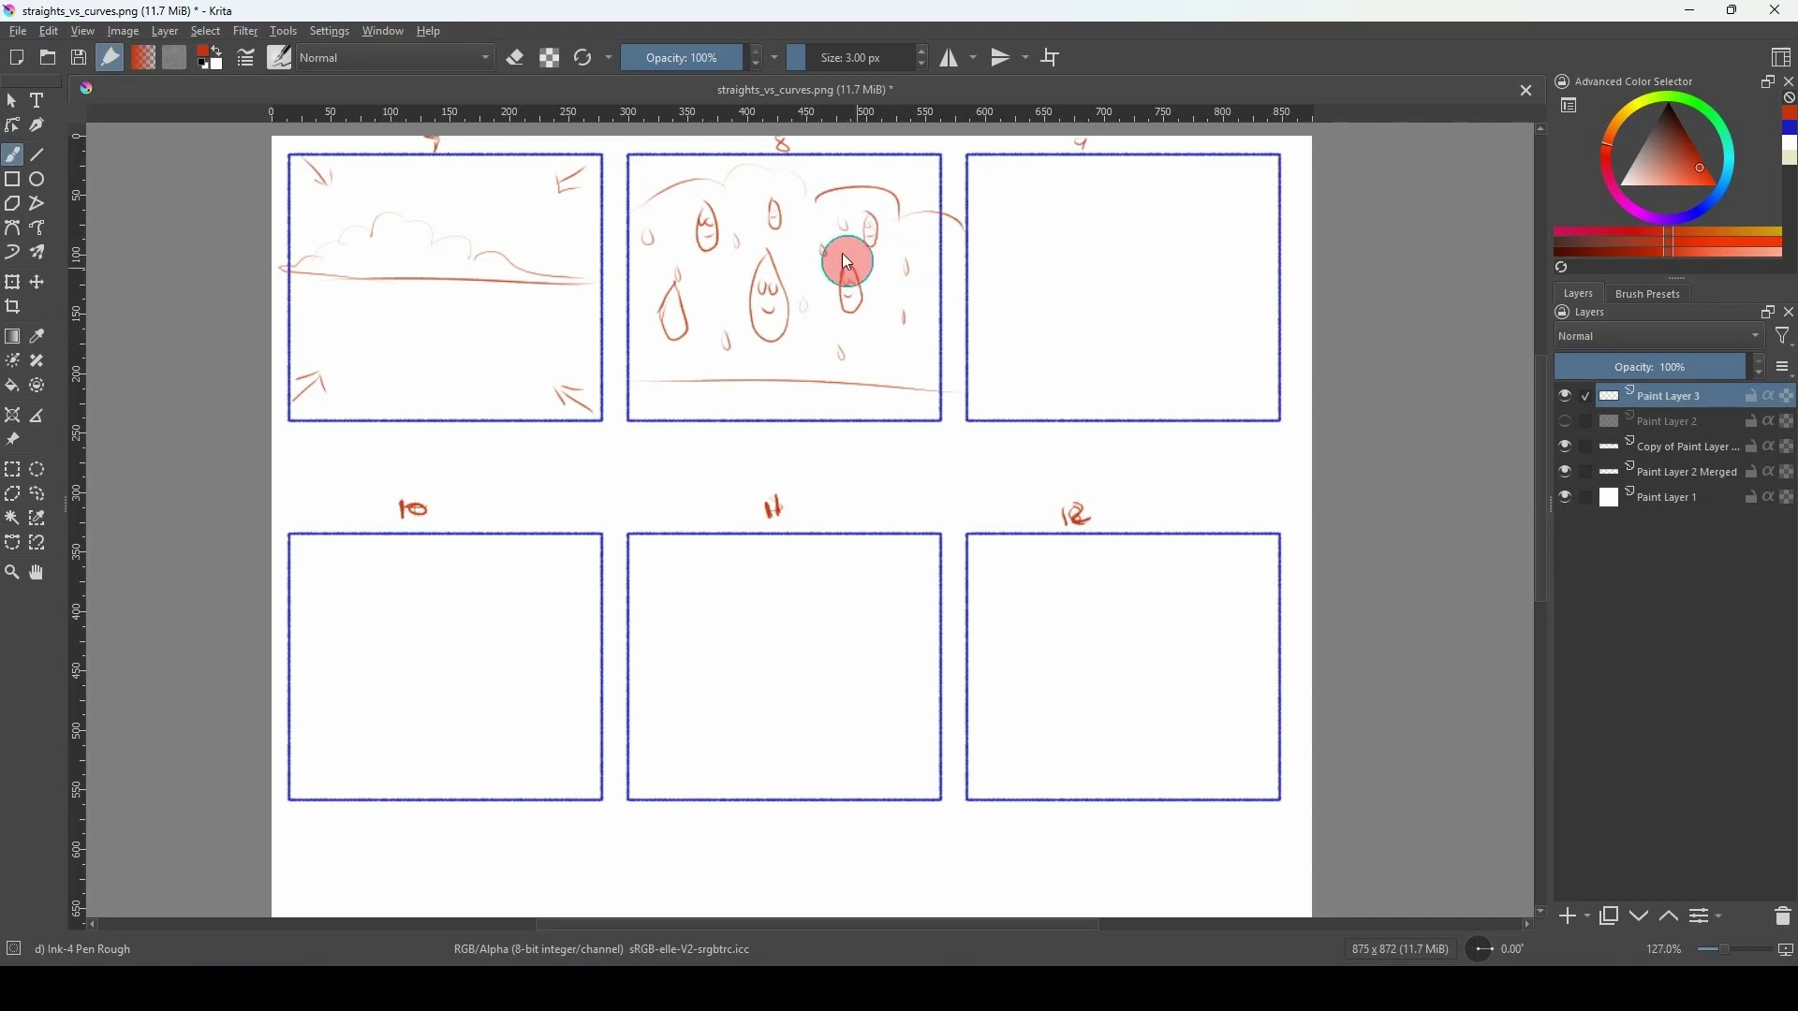
drag(762, 364, 763, 376)
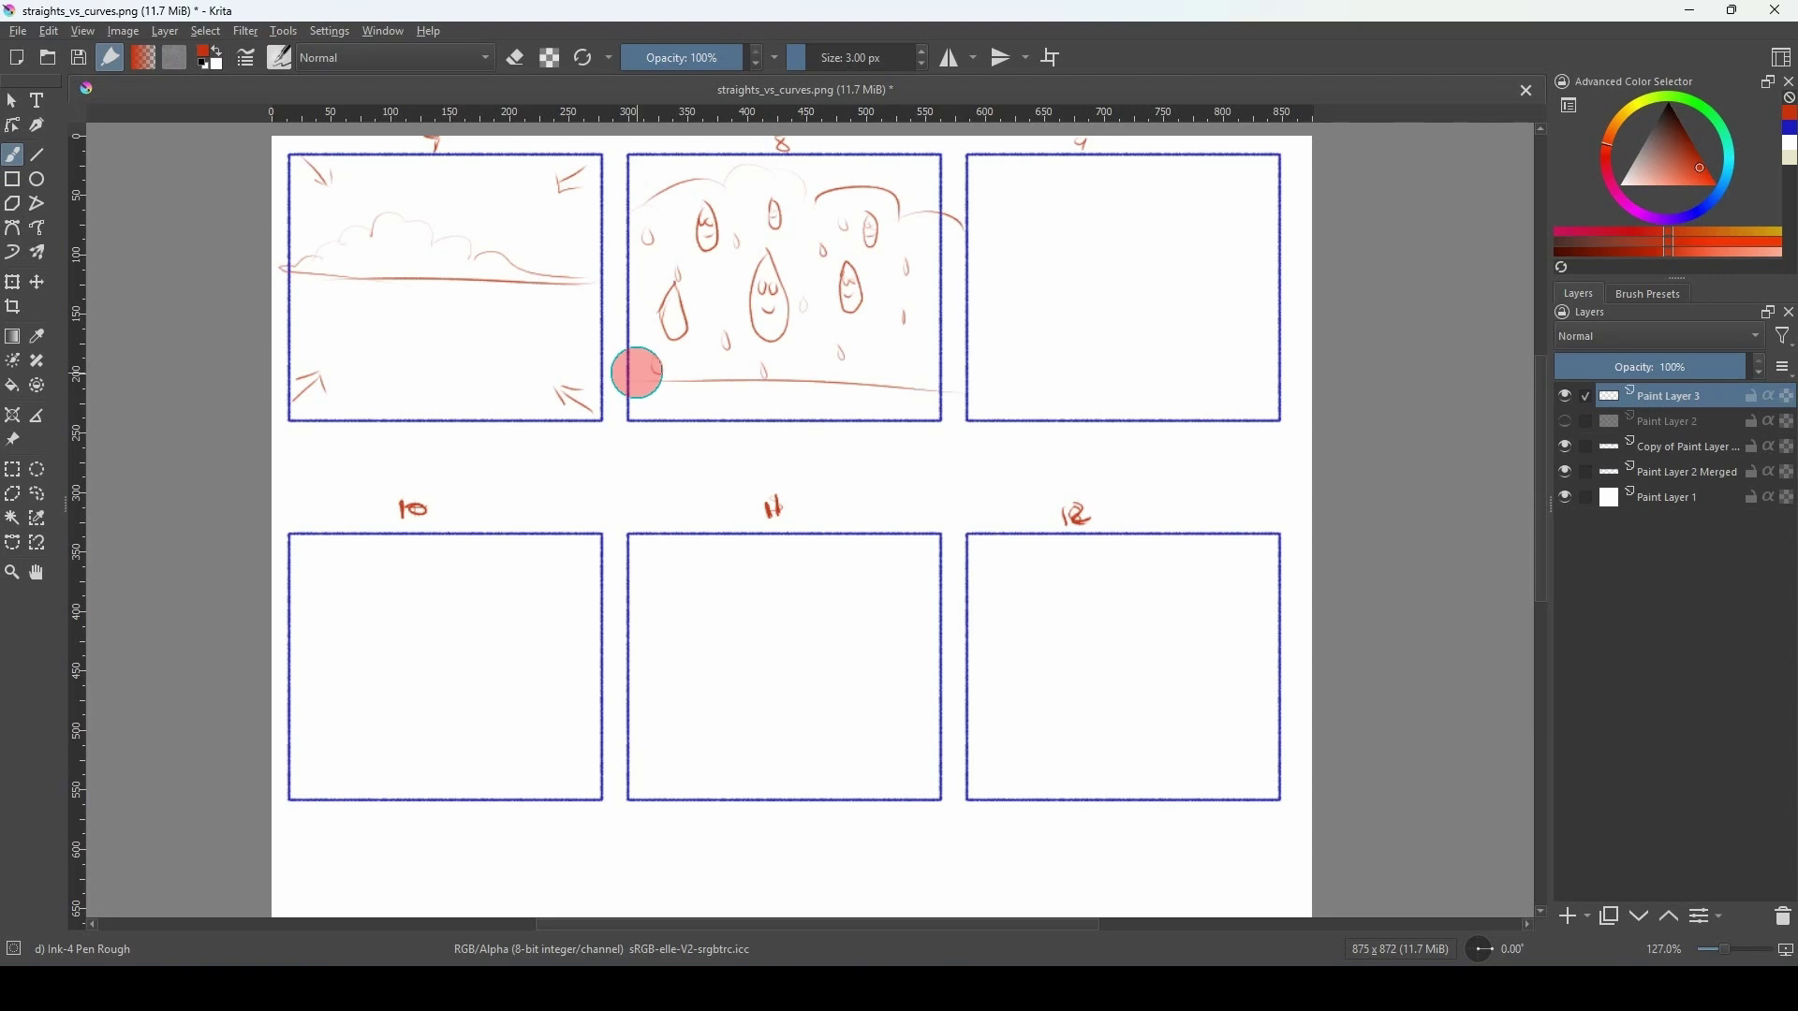
Draw a small diagonal arrow in each of the four corners of frame 9.
drag(1009, 372, 982, 406)
drag(973, 166, 987, 172)
drag(1246, 175, 1260, 169)
drag(1245, 400, 1245, 415)
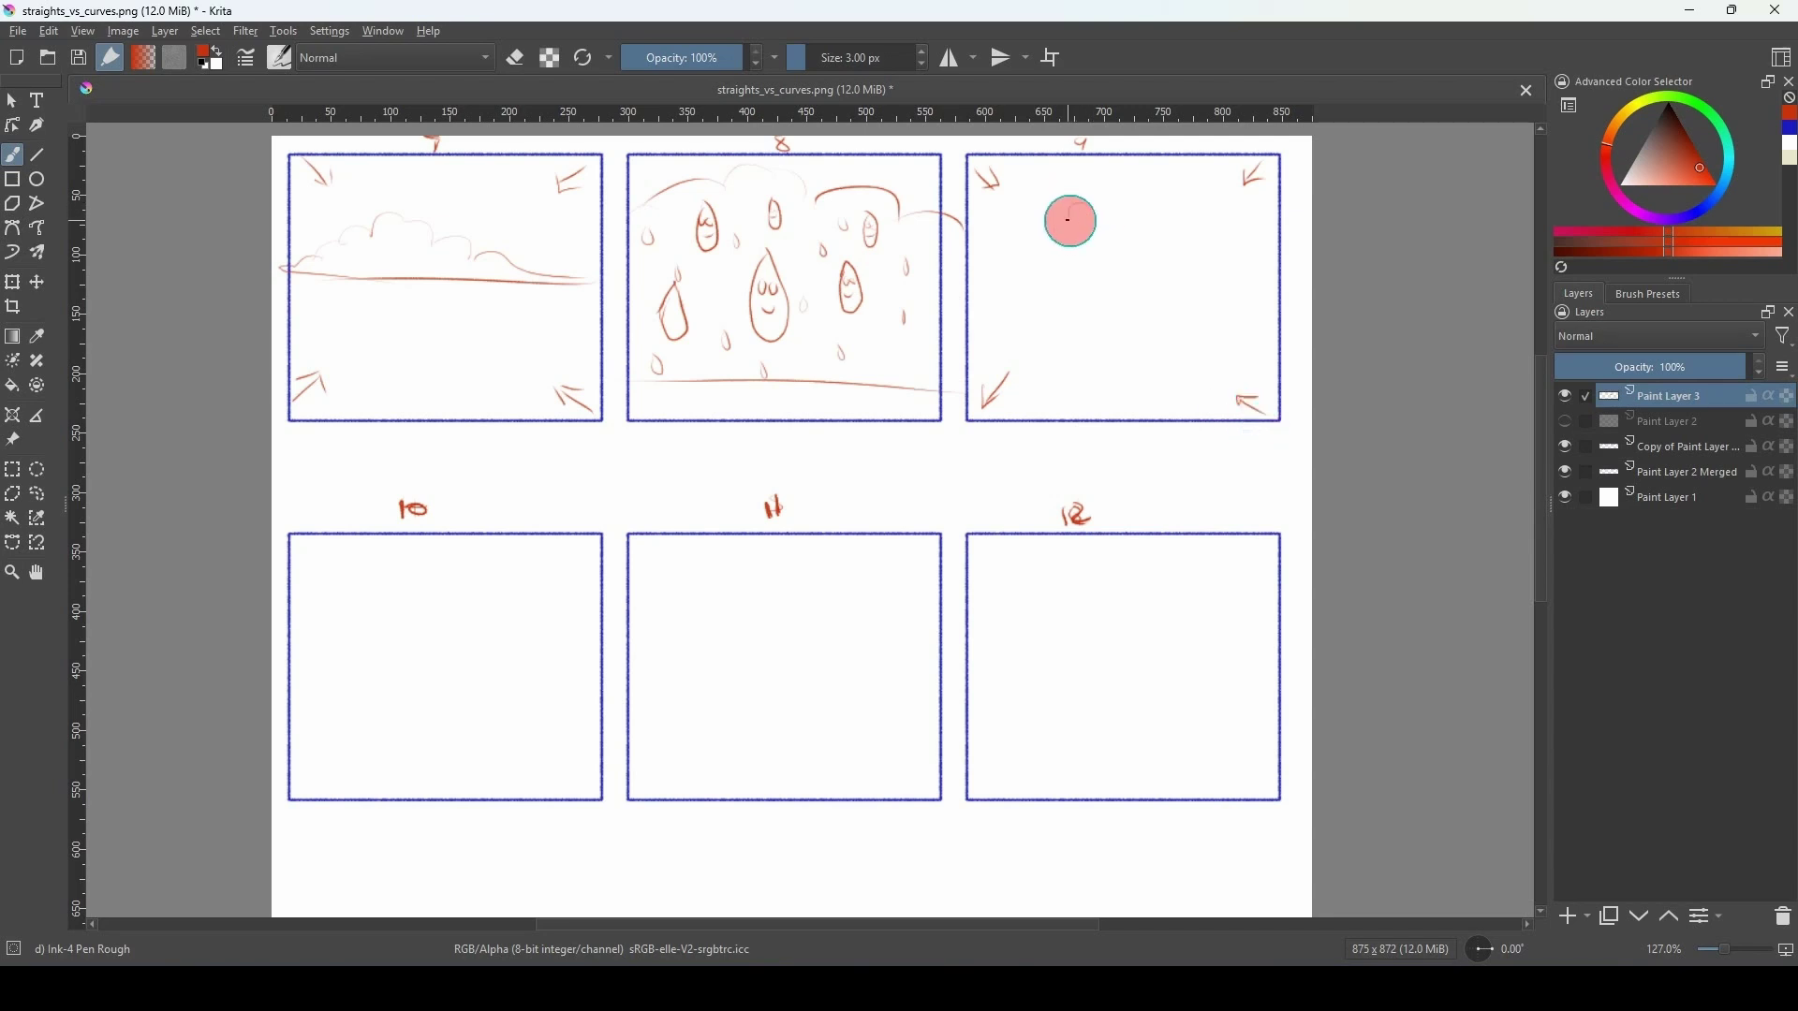
In frame 9, sketch a small hatched cloud with a sun beside it near the top and a faint ground line below.
drag(1070, 218, 1213, 234)
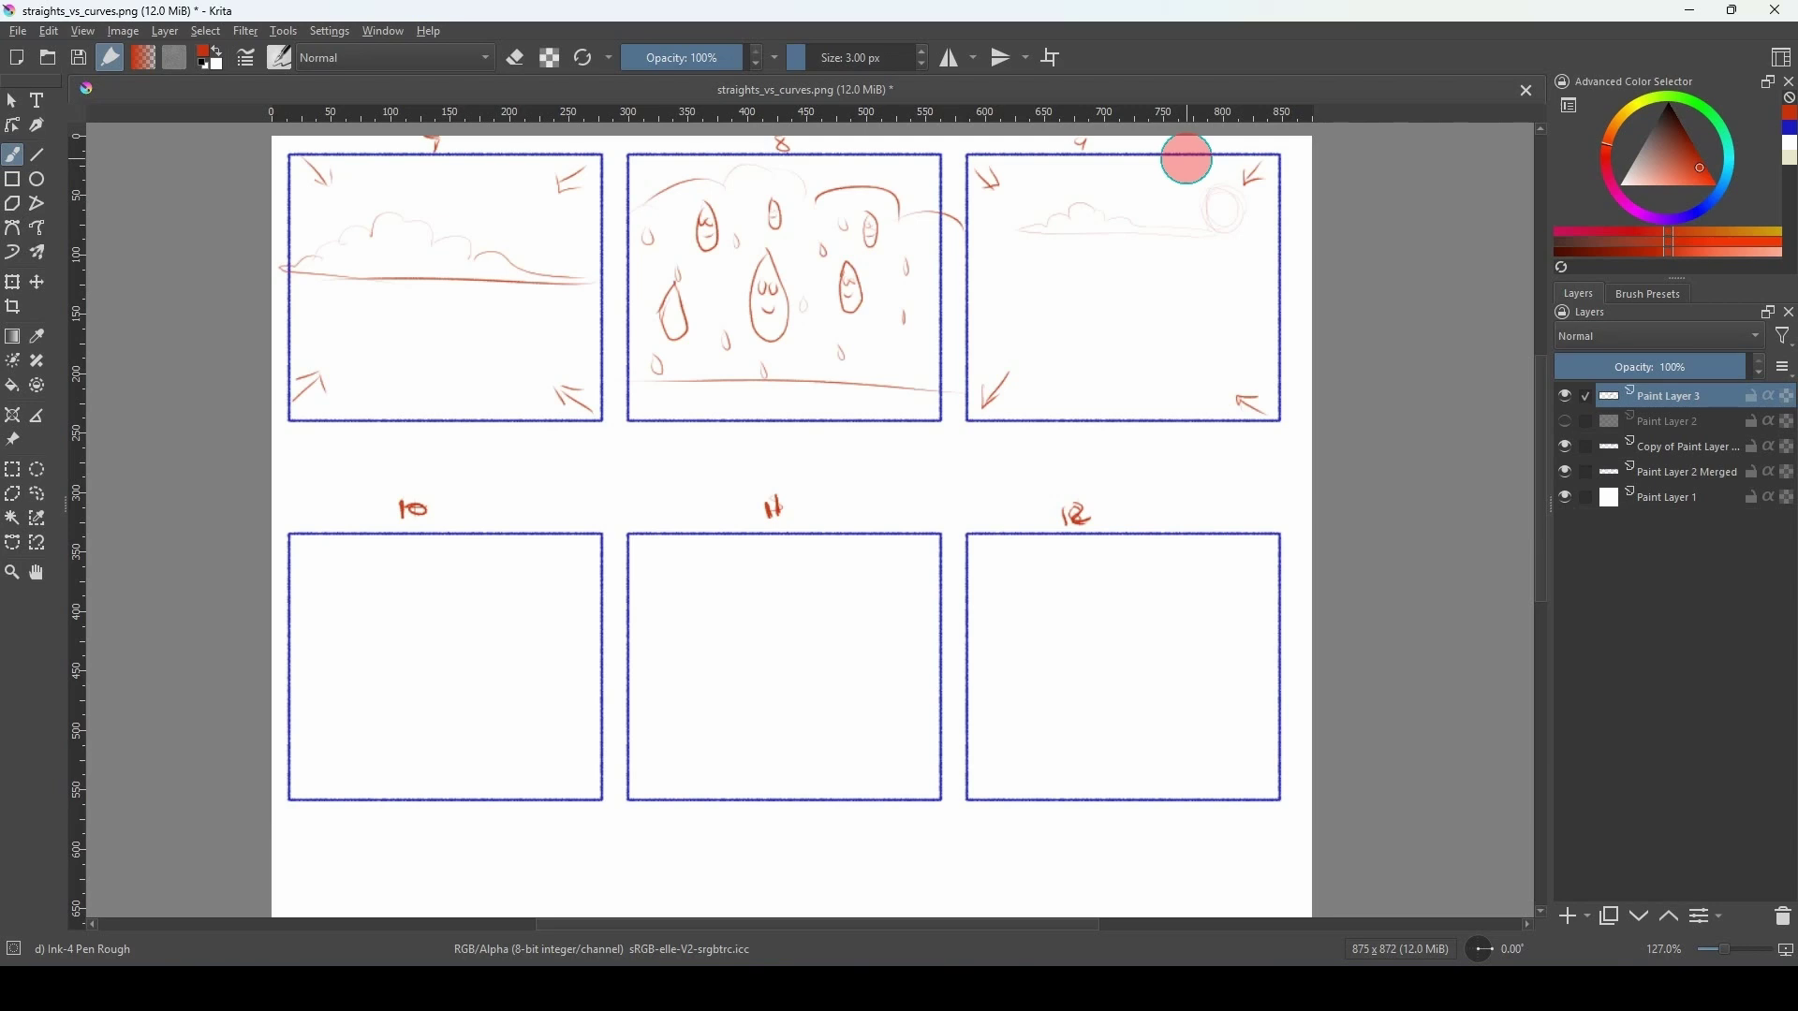
drag(1197, 401, 943, 401)
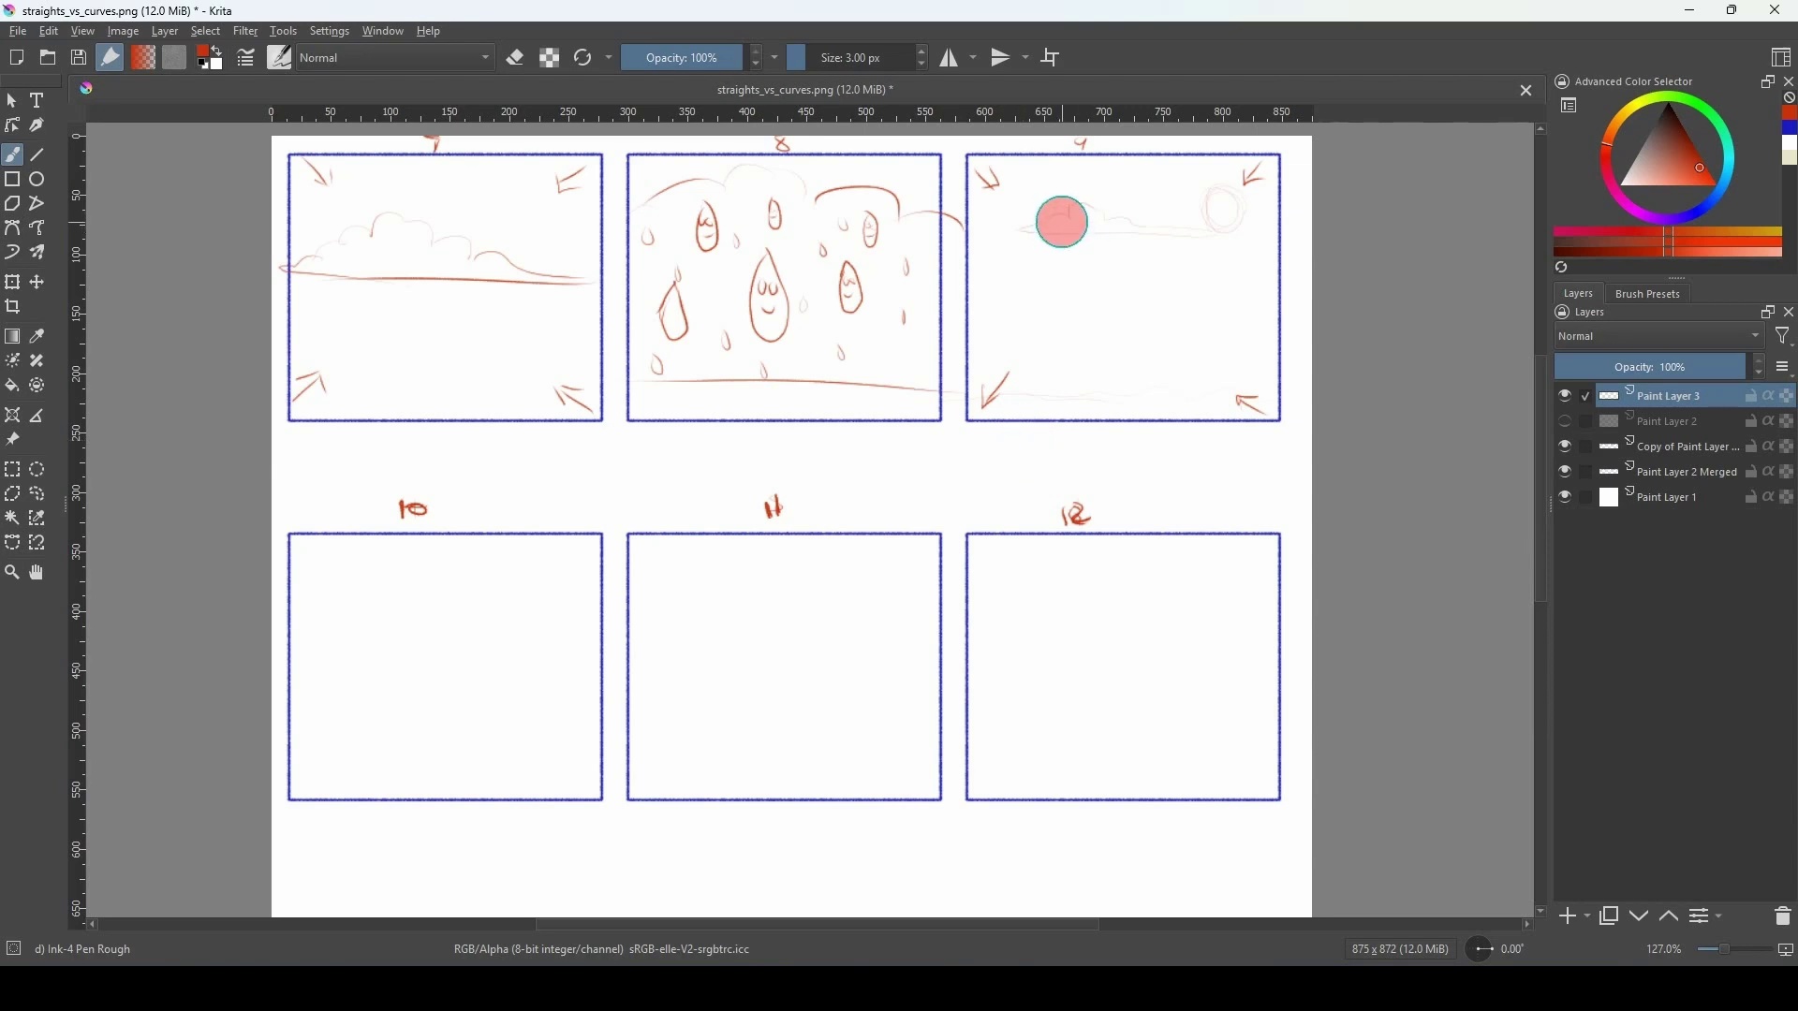
drag(1117, 225, 1042, 227)
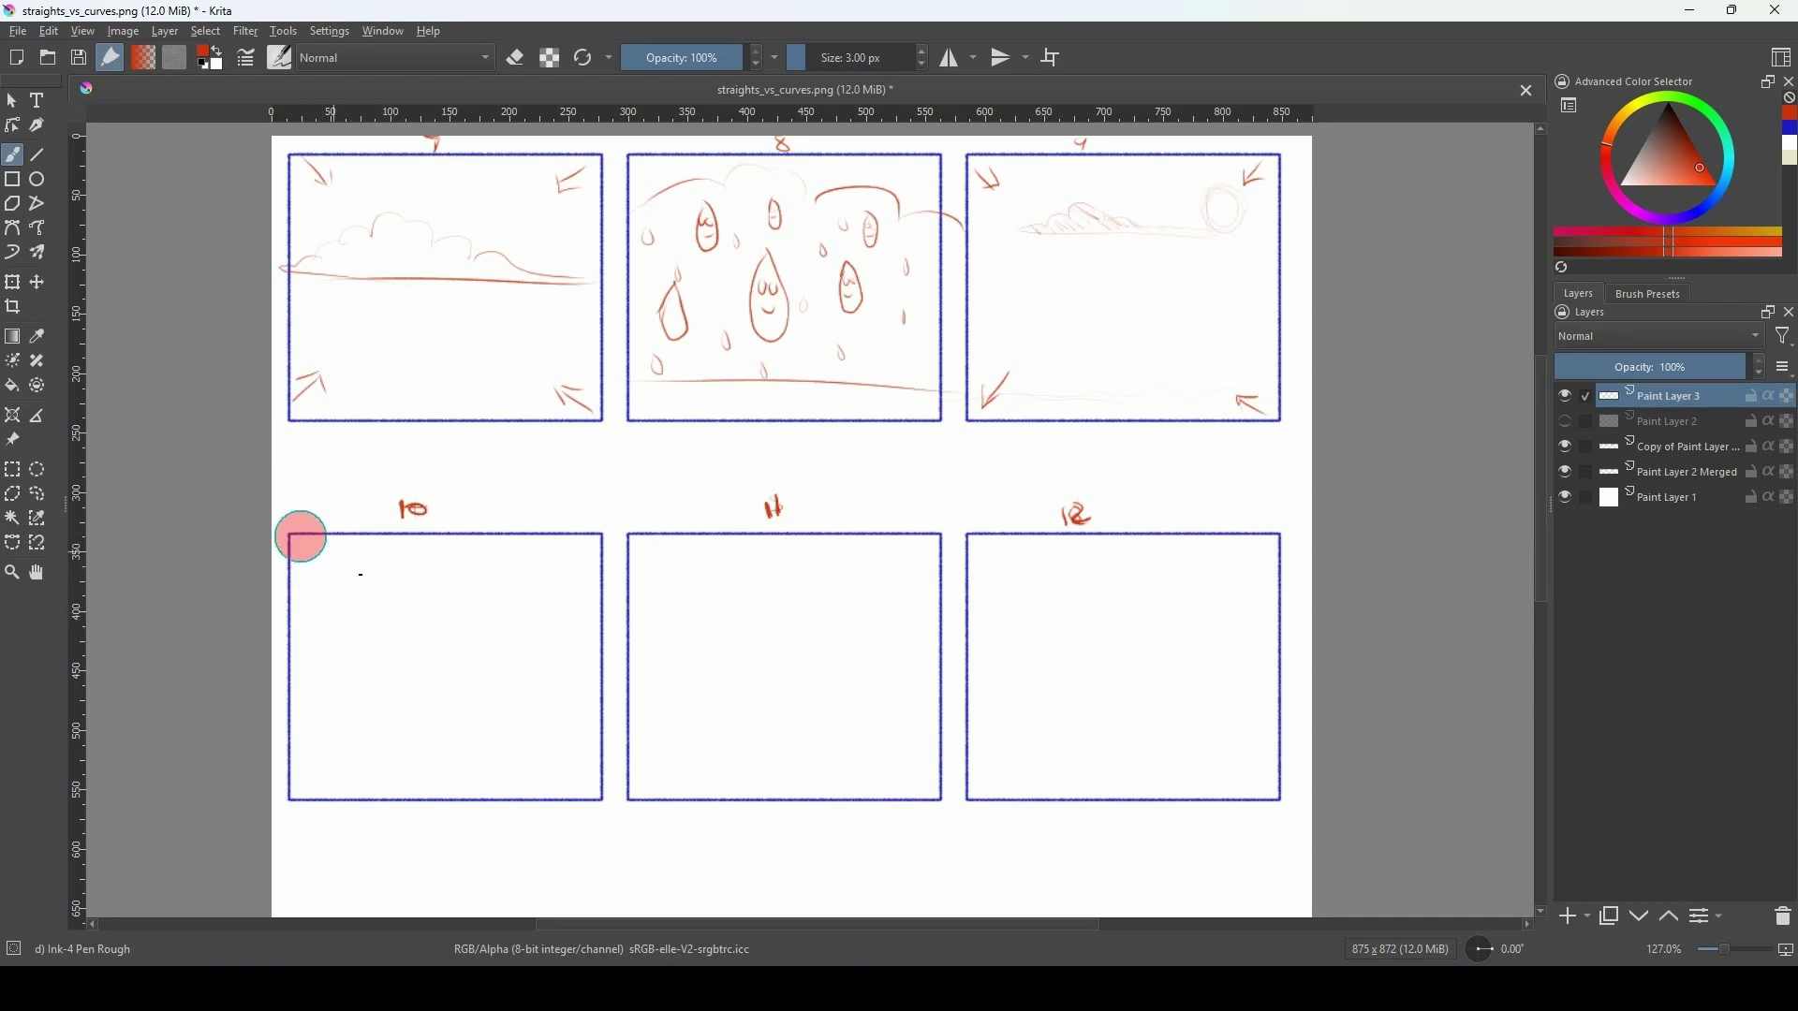
Lasso the cloud and sun in frame 9, copy them to a new layer, and move the copy into the top of frame 10.
mouse_move(381, 566)
mouse_down()
mouse_move(353, 566)
mouse_move(529, 588)
mouse_up()
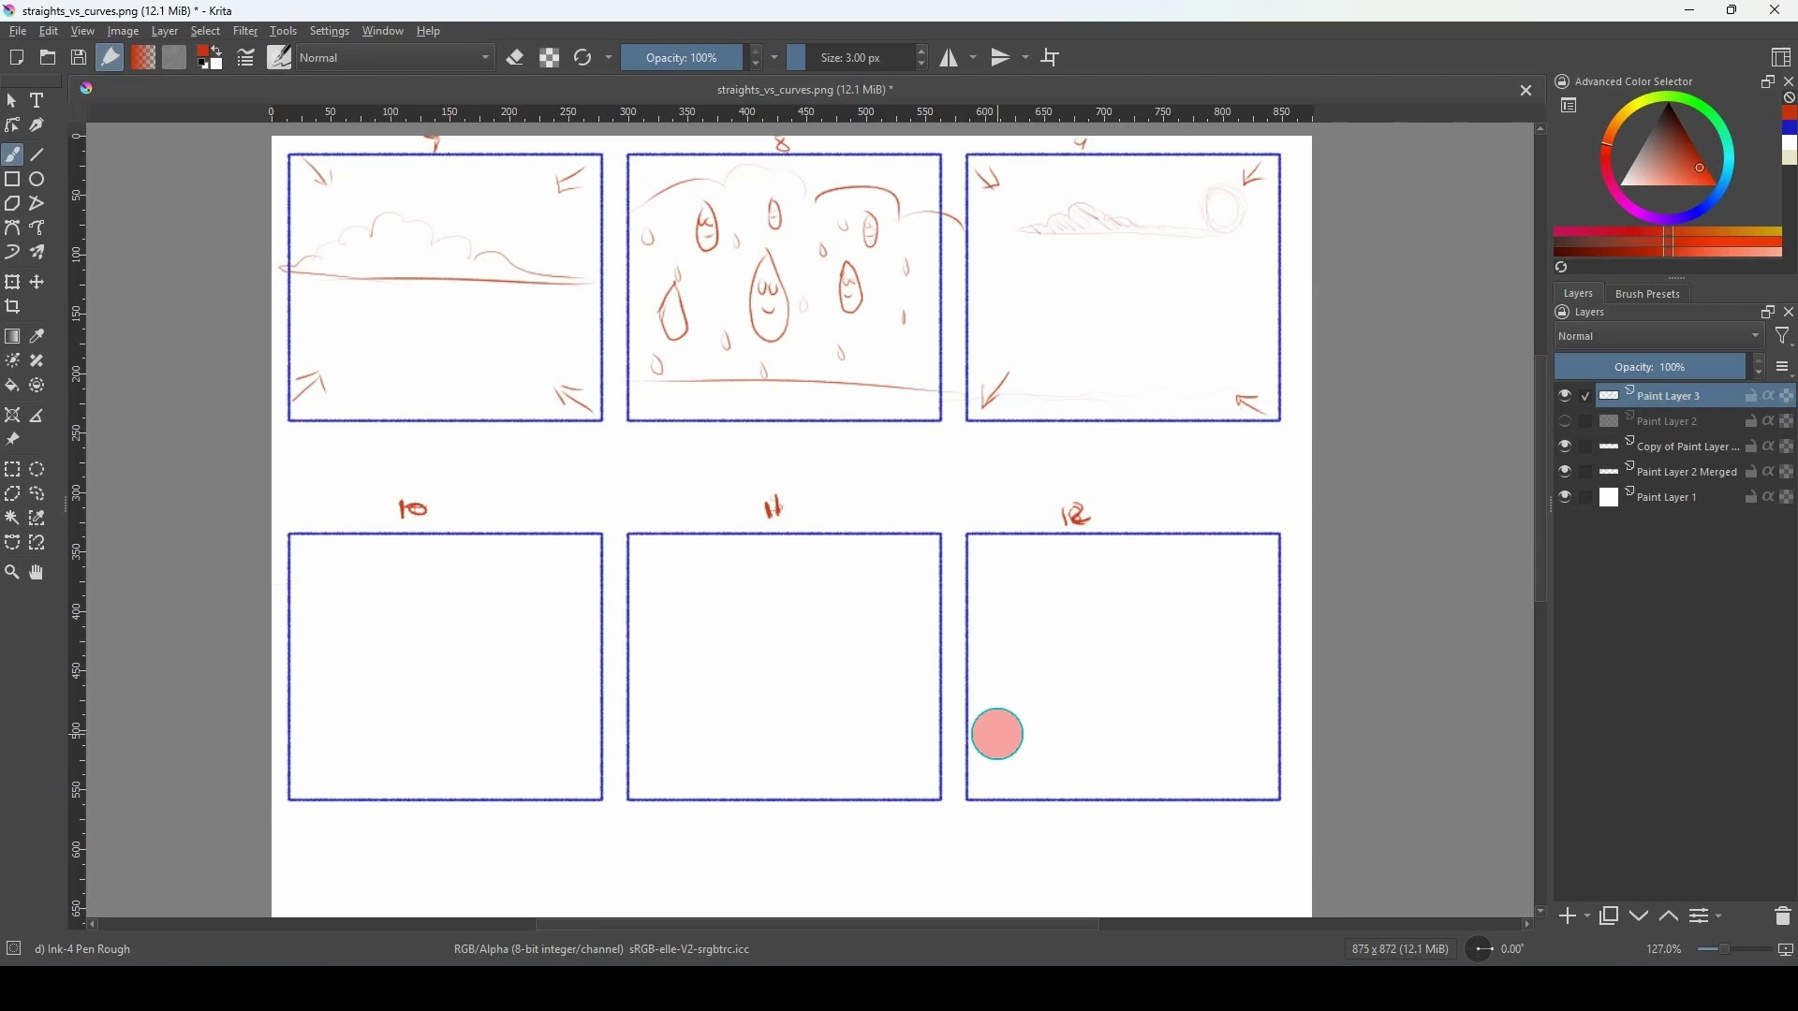
key(l)
mouse_move(1005, 234)
mouse_down()
mouse_move(1130, 283)
mouse_move(1205, 274)
mouse_move(1264, 238)
mouse_move(1257, 199)
mouse_move(1186, 173)
mouse_move(1042, 176)
mouse_move(1019, 187)
mouse_move(1011, 250)
mouse_up()
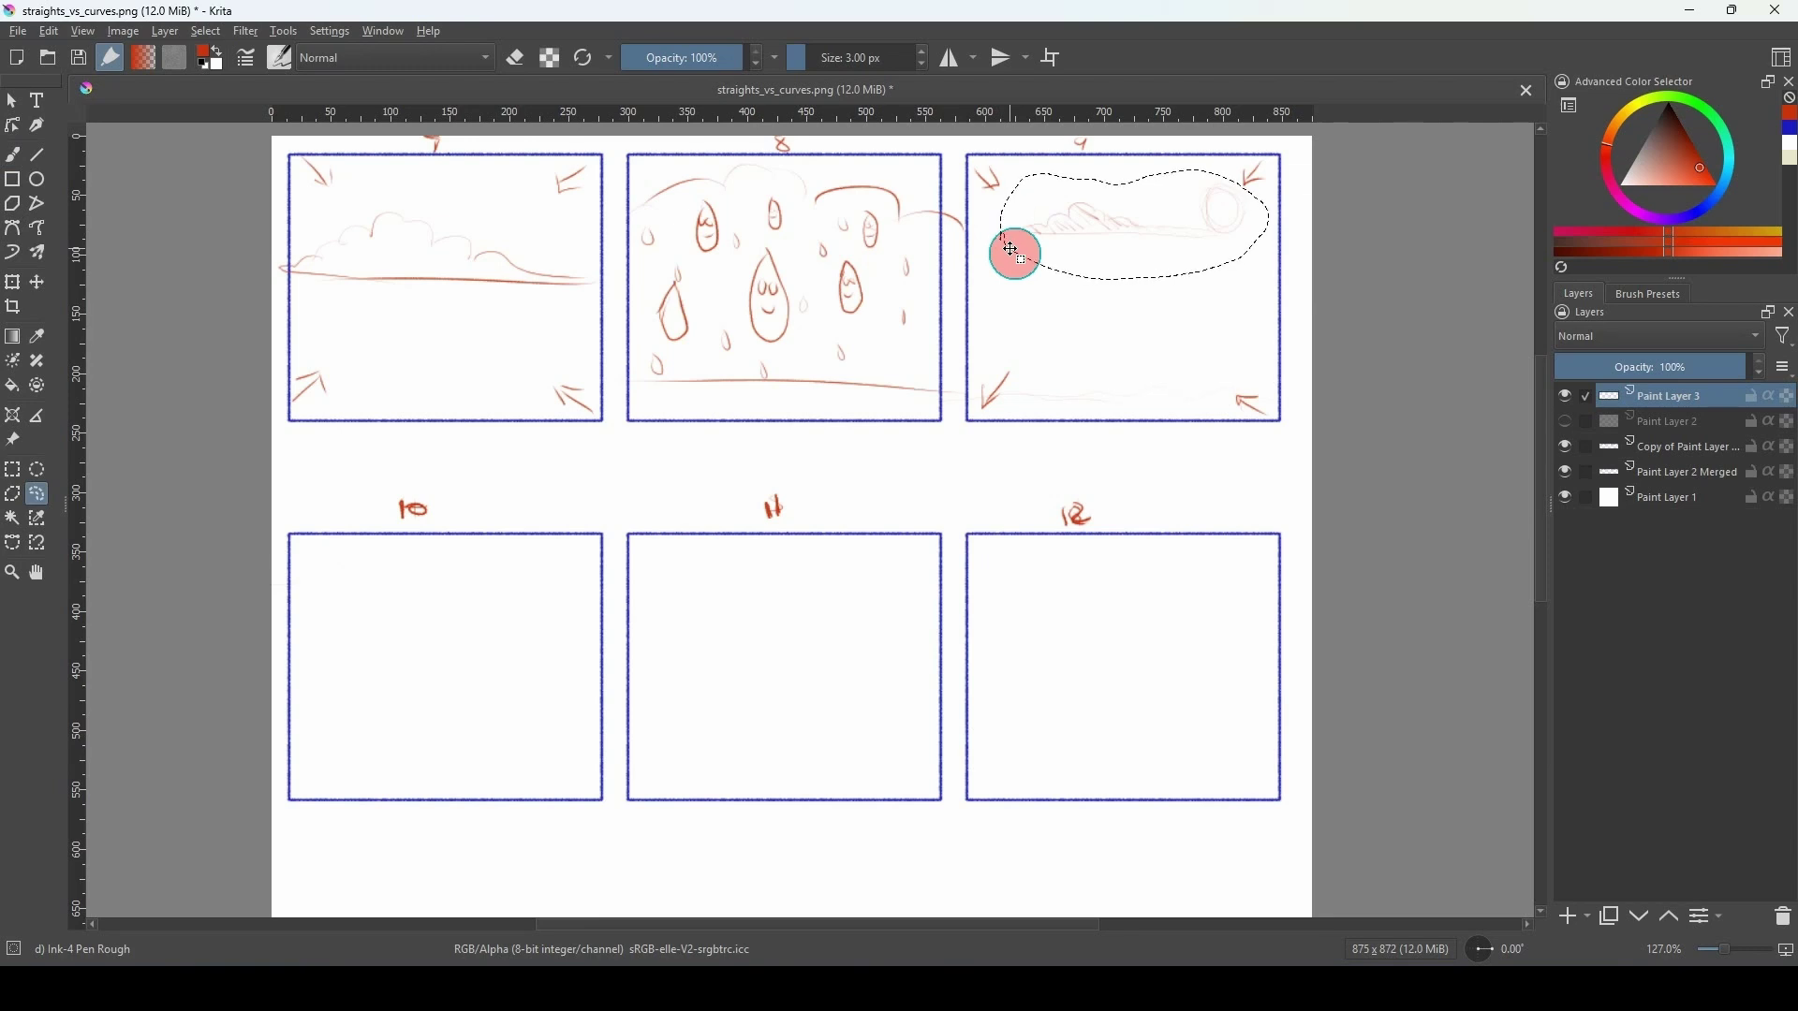
key(ctrl+alt+j)
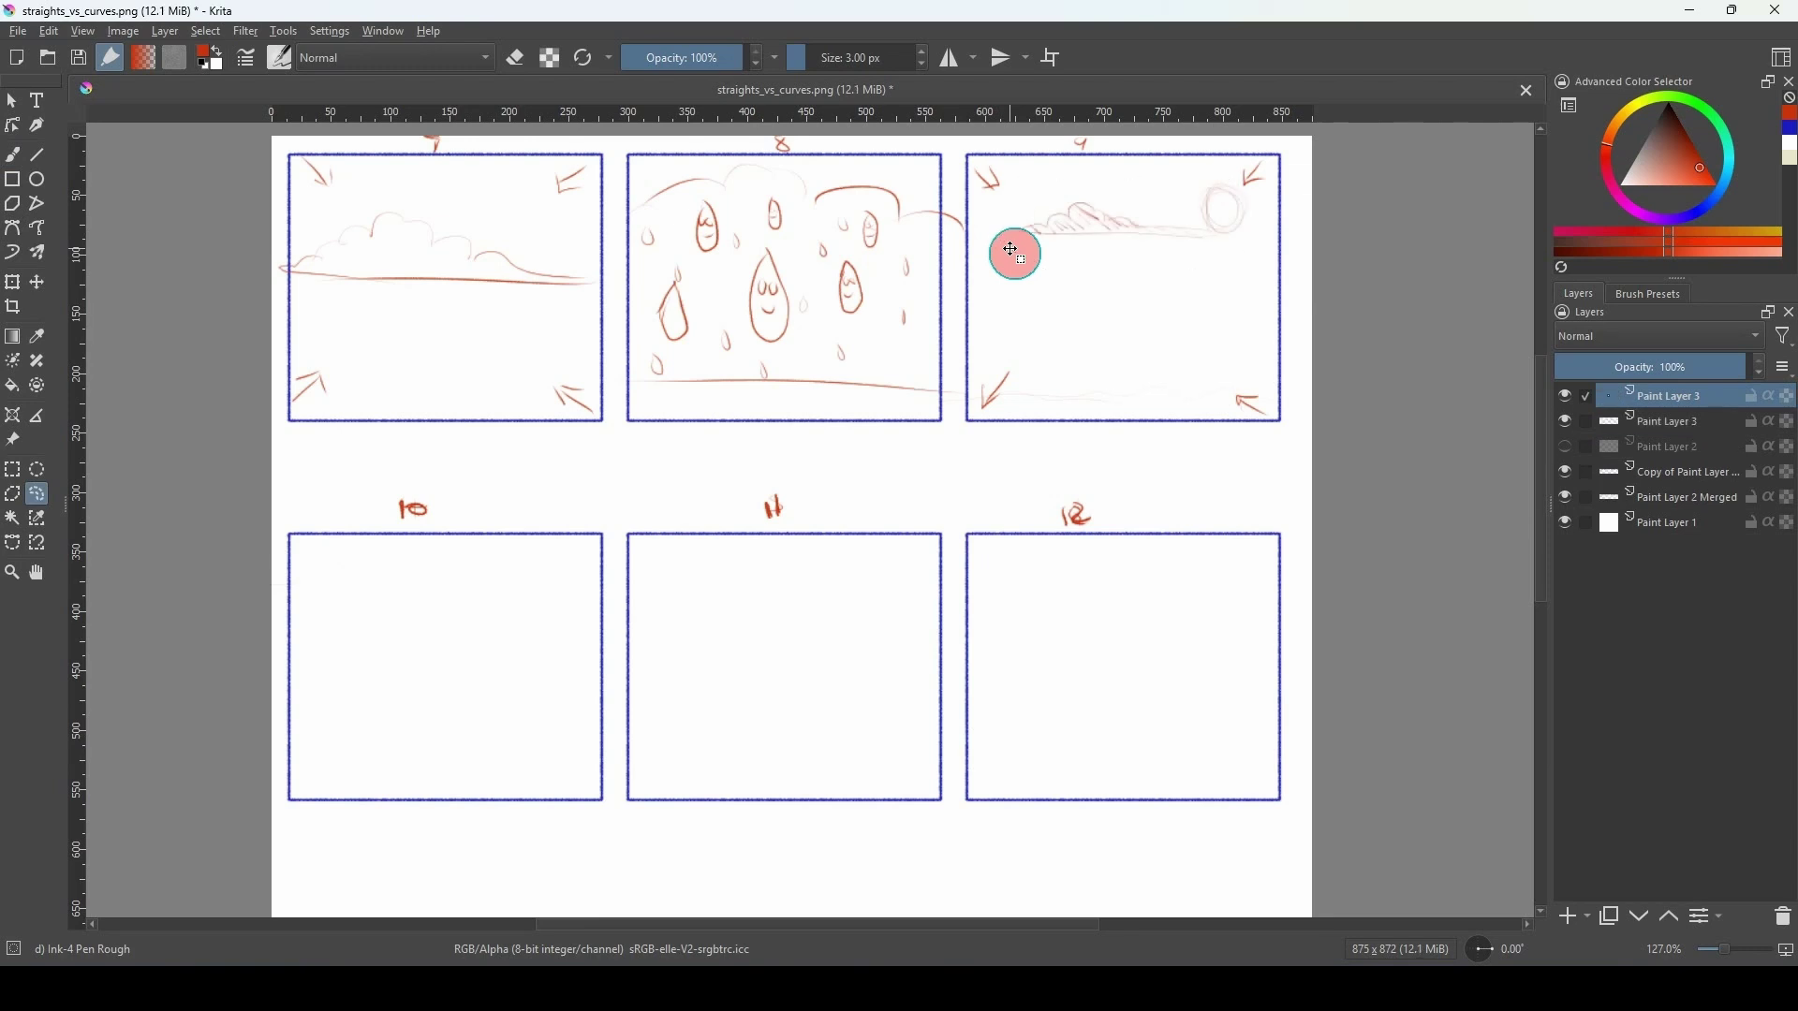
key(t)
drag(1012, 250, 342, 595)
key(b)
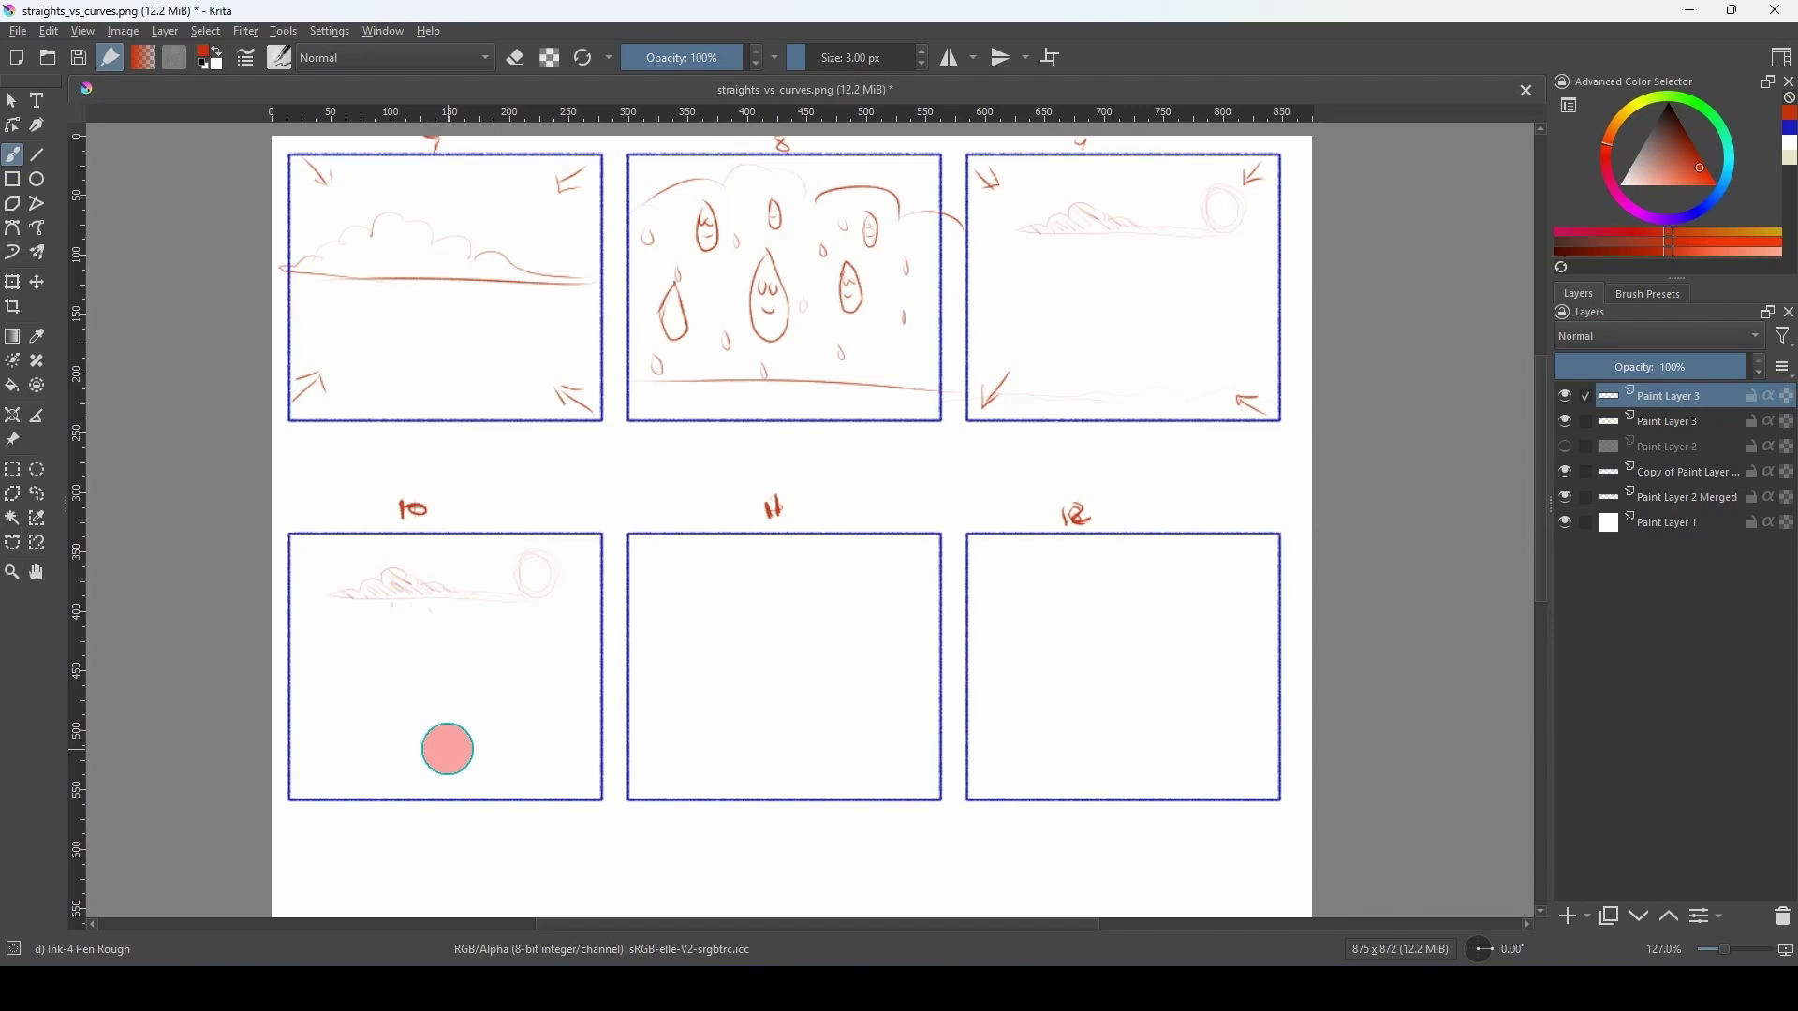
Draw an inward-pointing arrow in each corner of frame 11 and a faint horizontal cloud base across its upper third.
drag(646, 792, 666, 768)
drag(898, 777, 906, 771)
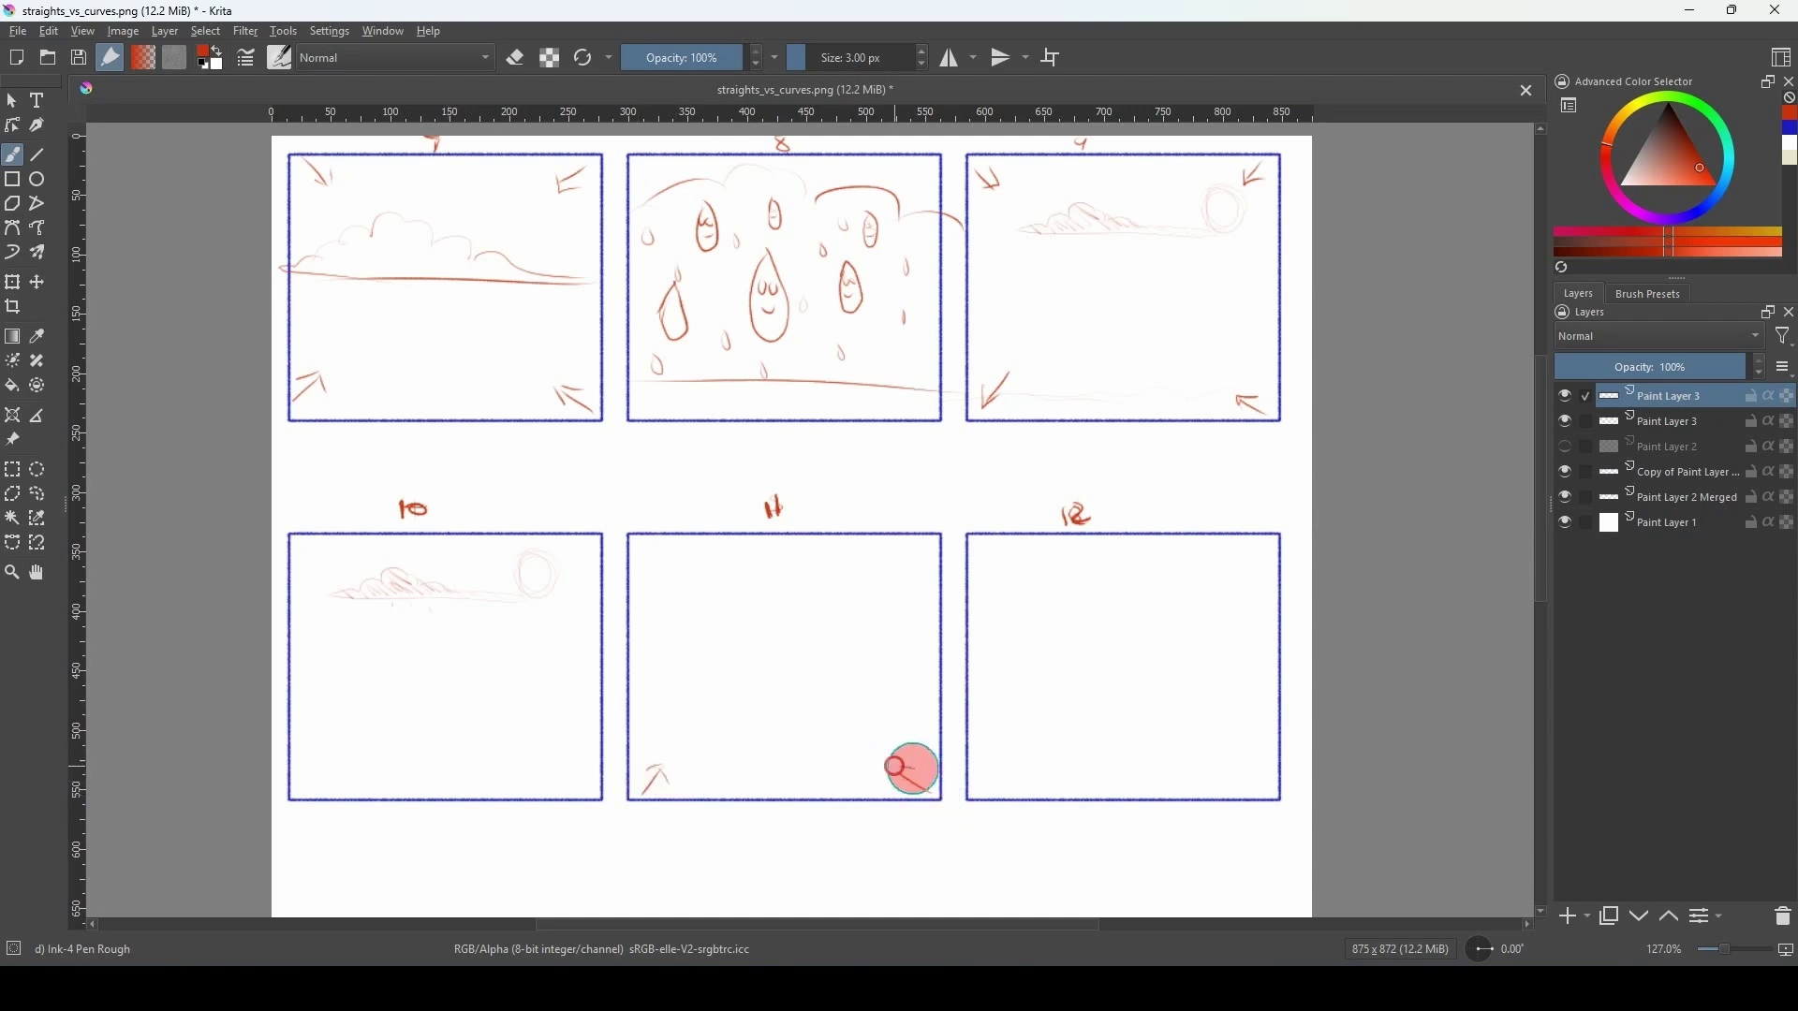
drag(655, 550, 691, 582)
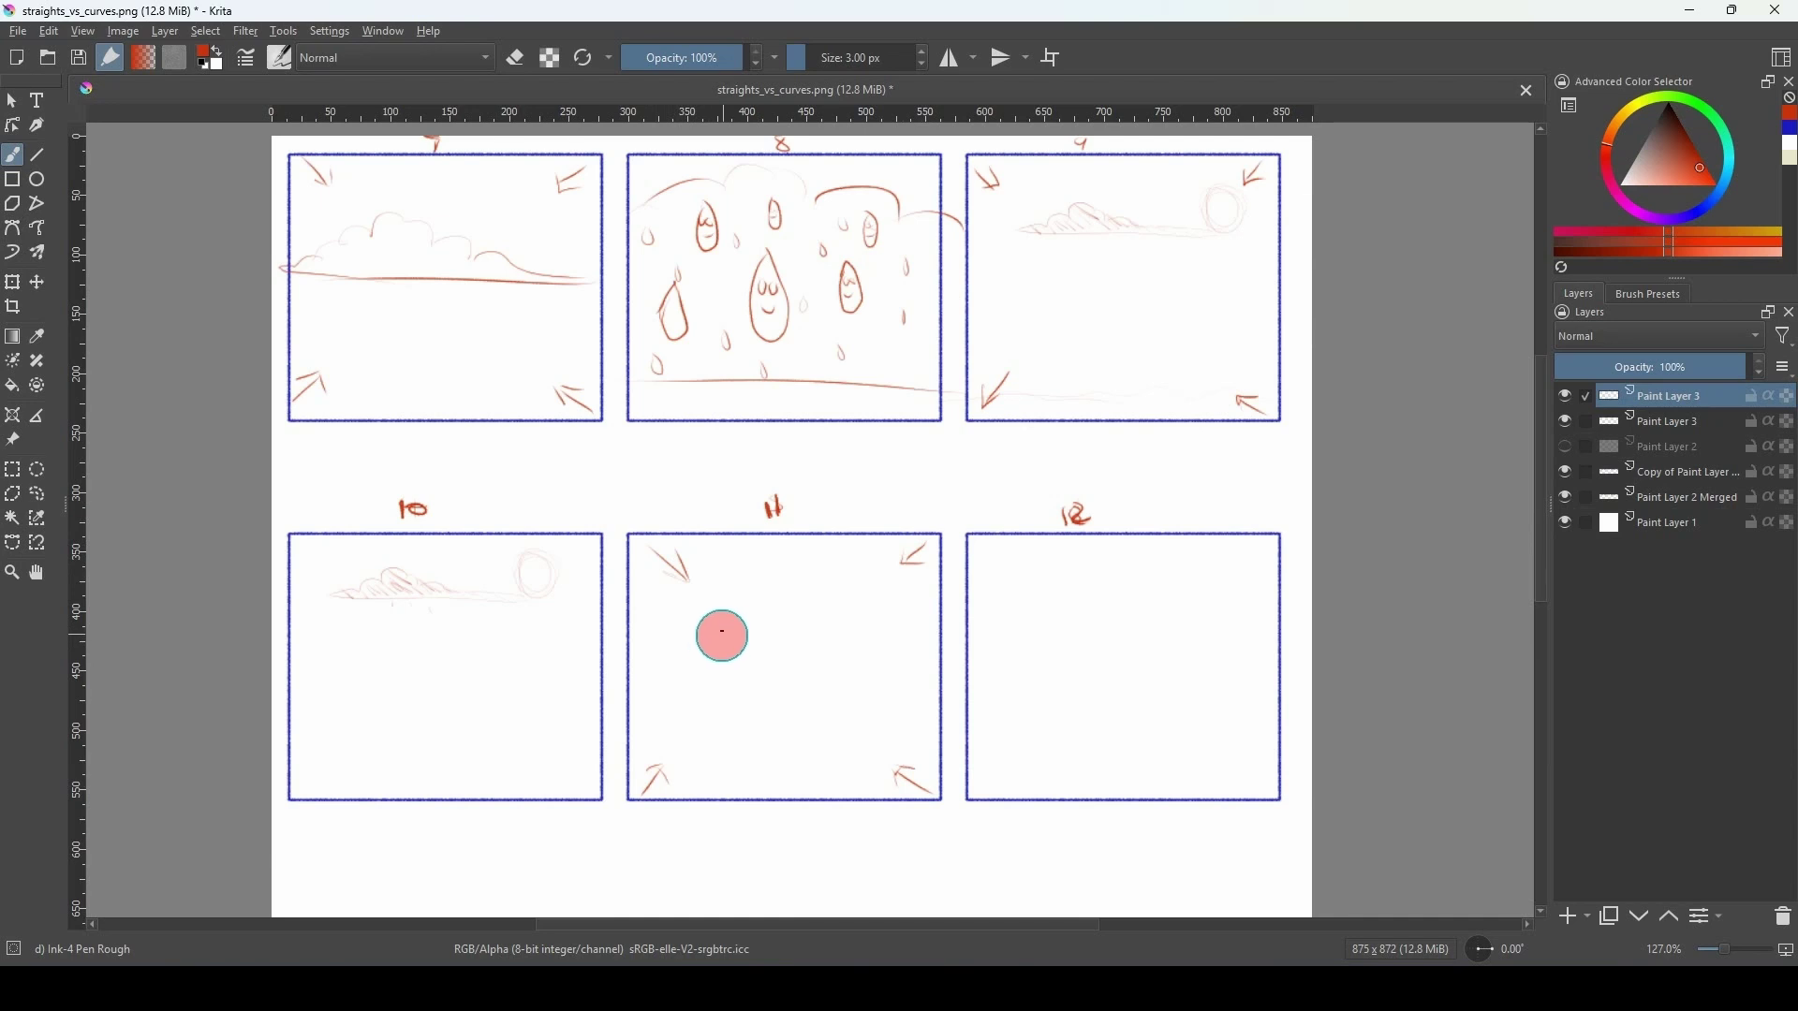
mouse_move(778, 630)
mouse_down()
mouse_move(943, 632)
mouse_move(655, 632)
mouse_move(939, 630)
mouse_up()
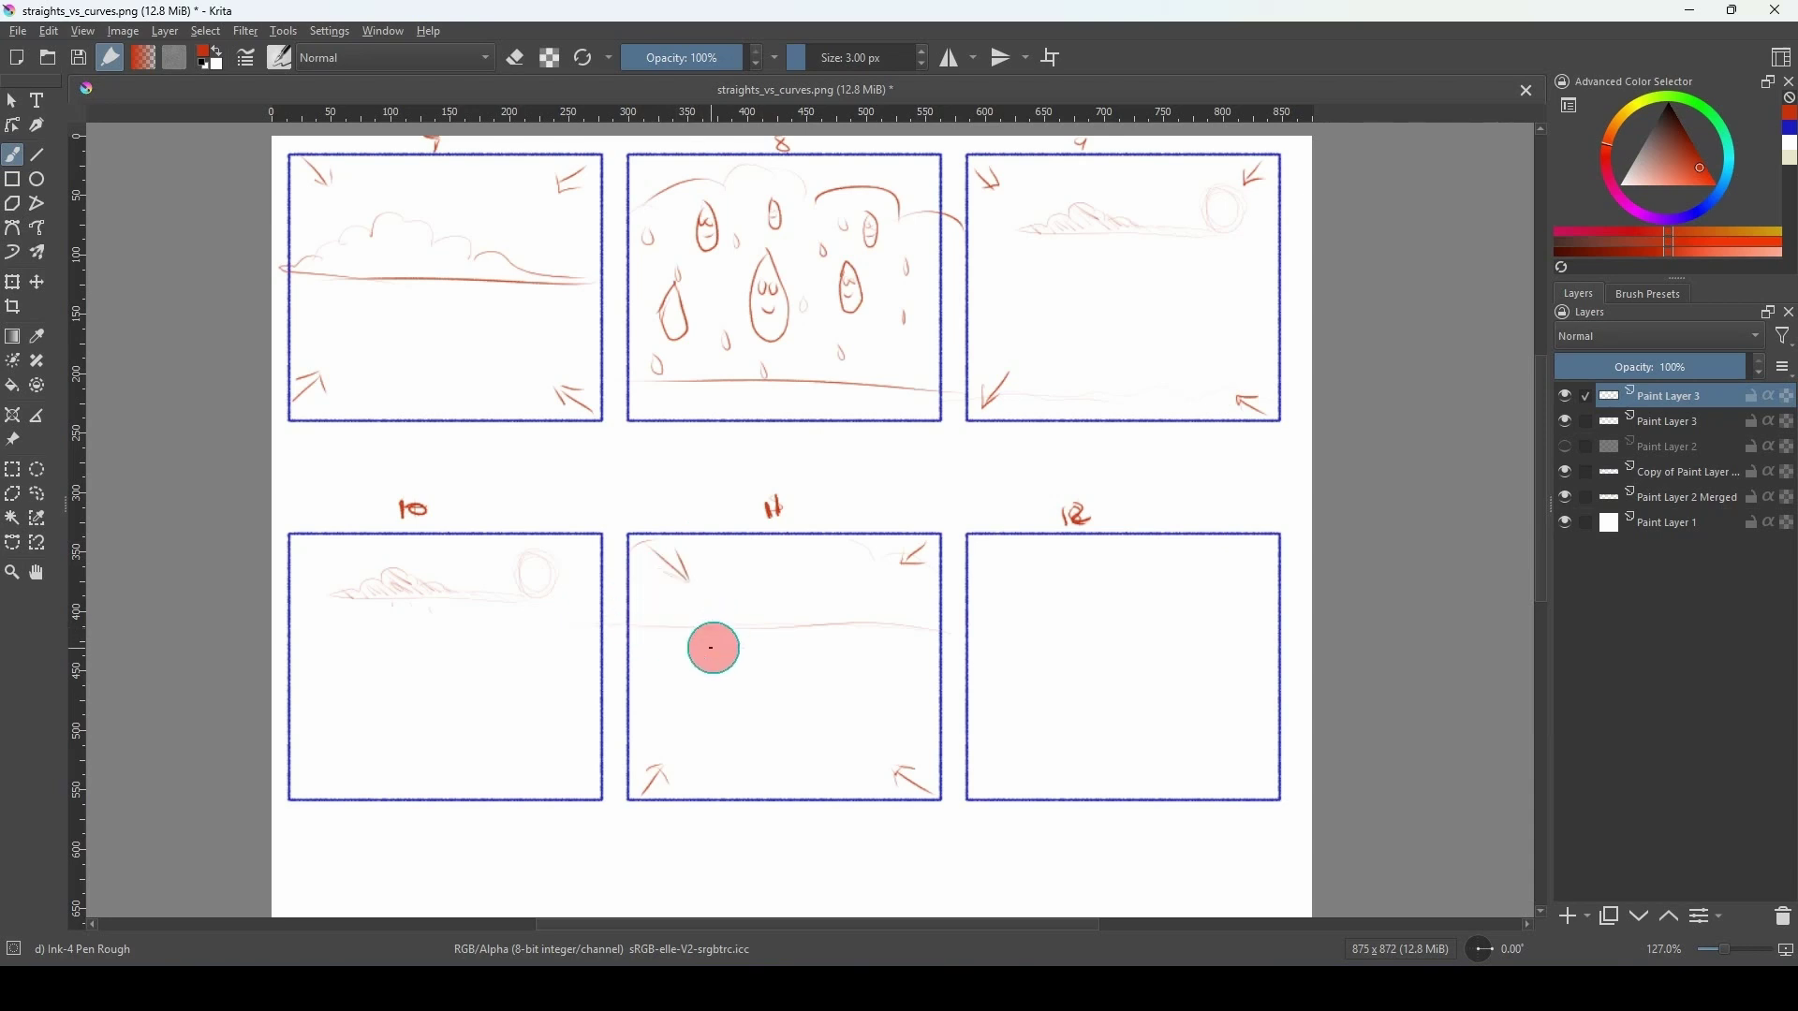
Sketch scattered raindrops below the cloud base in frame 11, adding simple faces to the larger ones in the middle.
drag(714, 645, 713, 675)
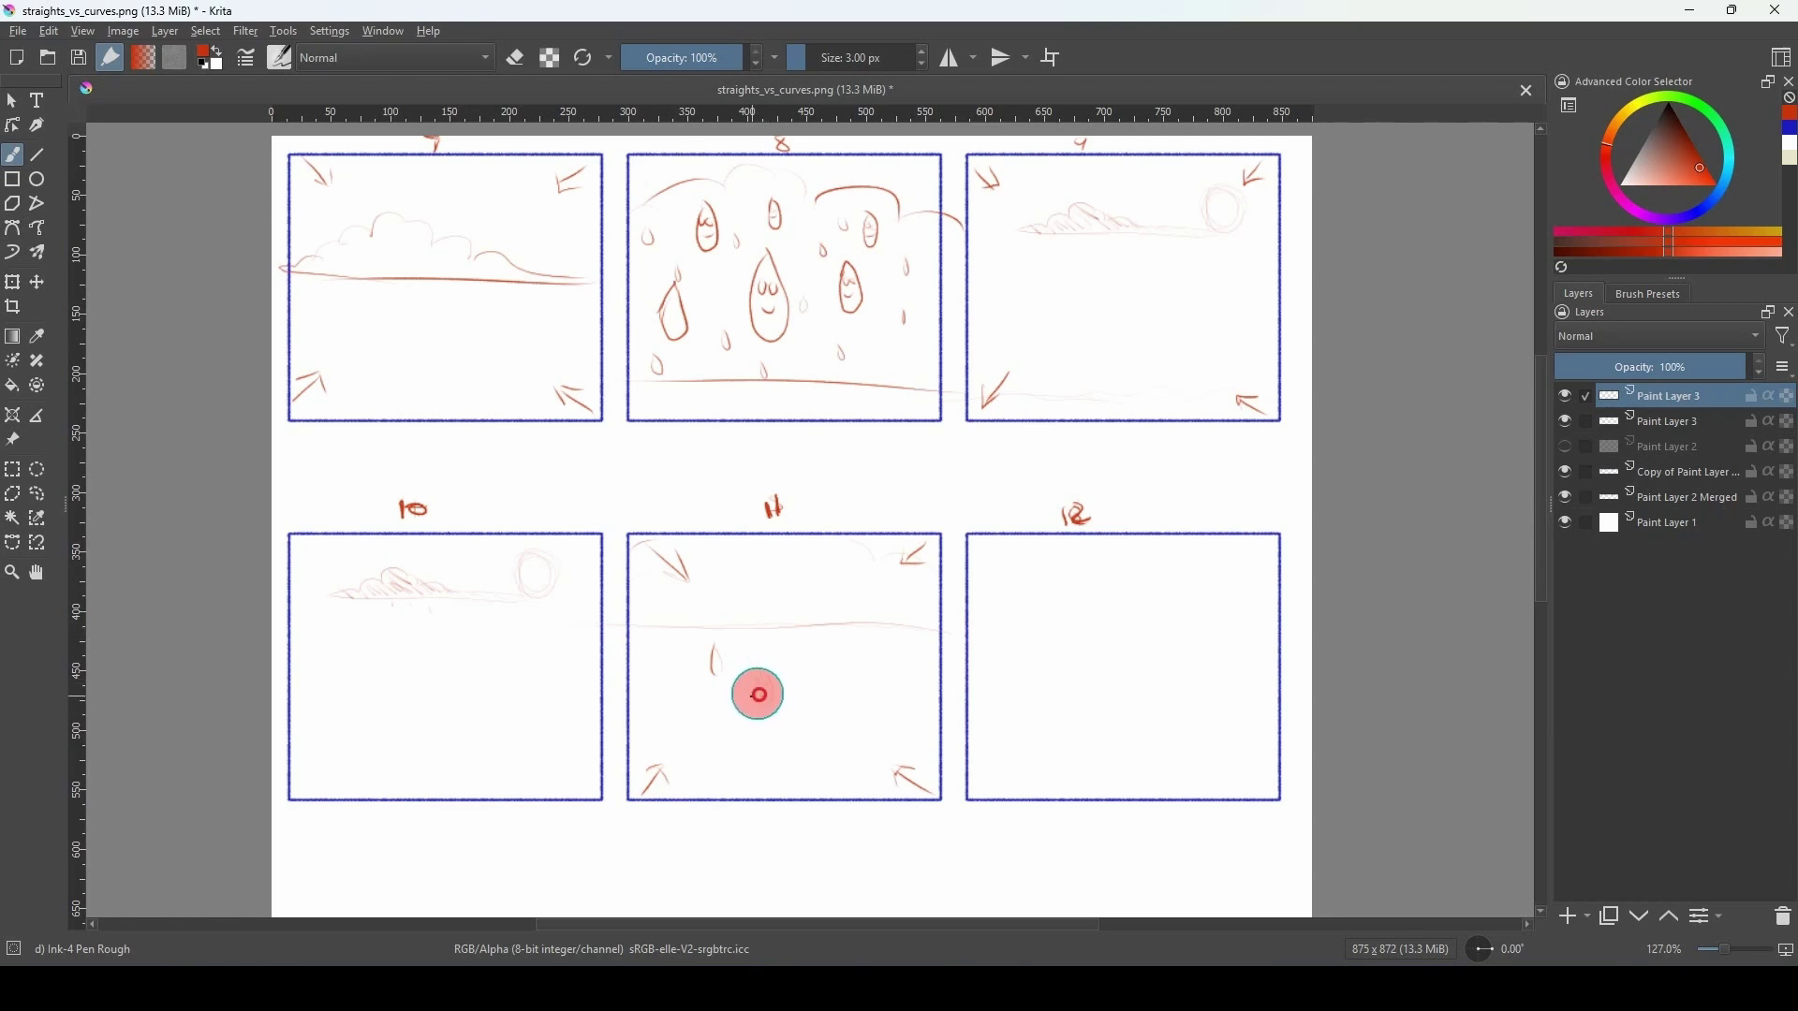
mouse_move(735, 678)
mouse_down()
mouse_move(798, 653)
mouse_move(800, 673)
mouse_up()
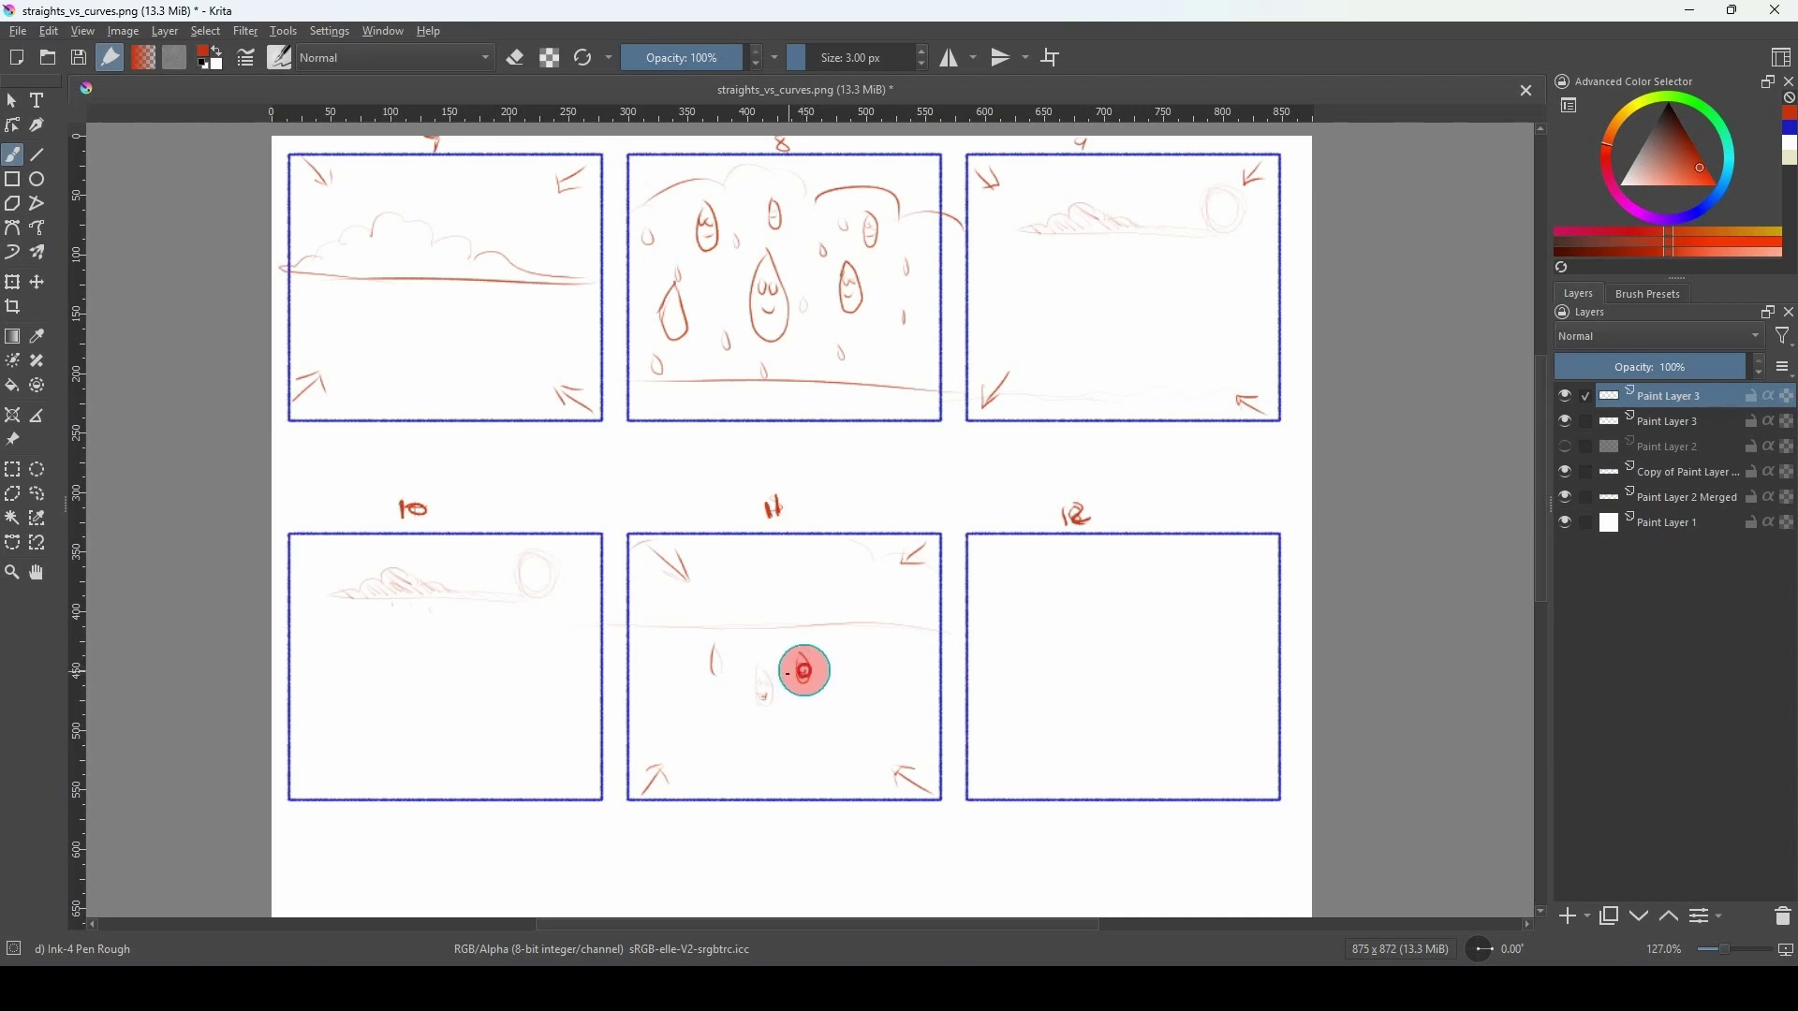
drag(875, 647, 876, 659)
drag(775, 771, 776, 783)
drag(680, 740, 682, 753)
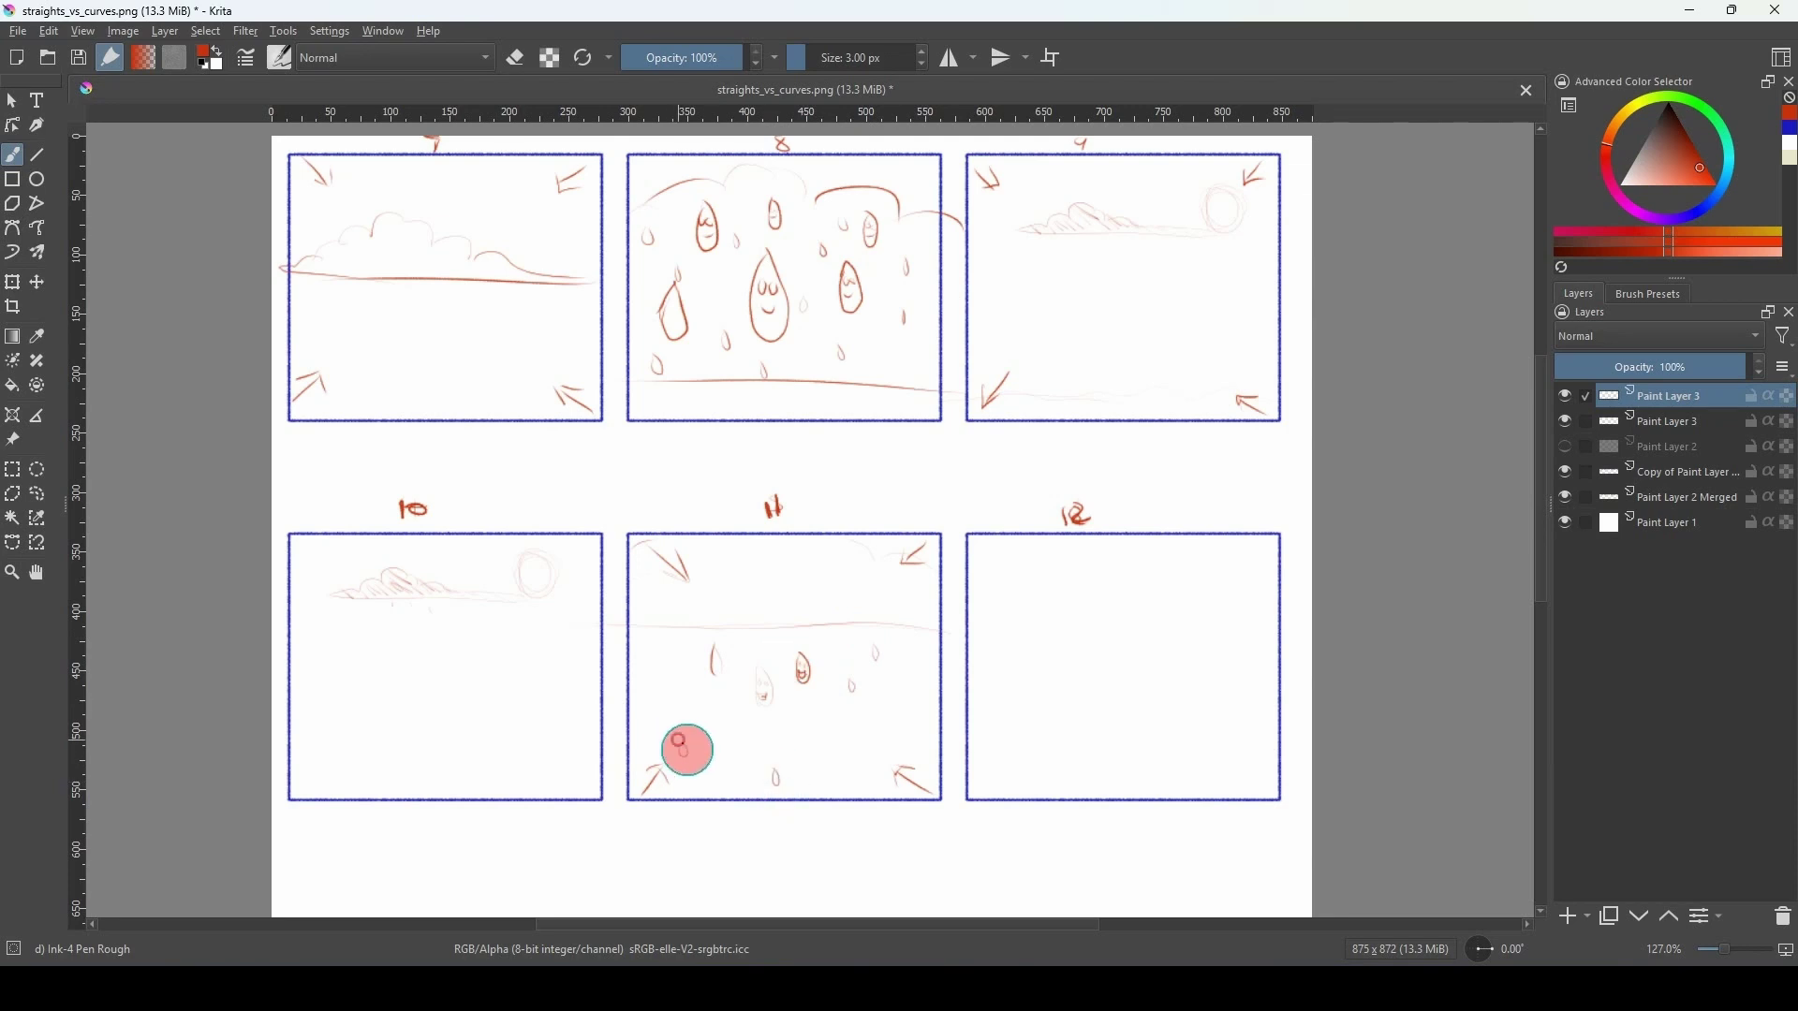
drag(669, 676, 670, 691)
drag(726, 745, 788, 752)
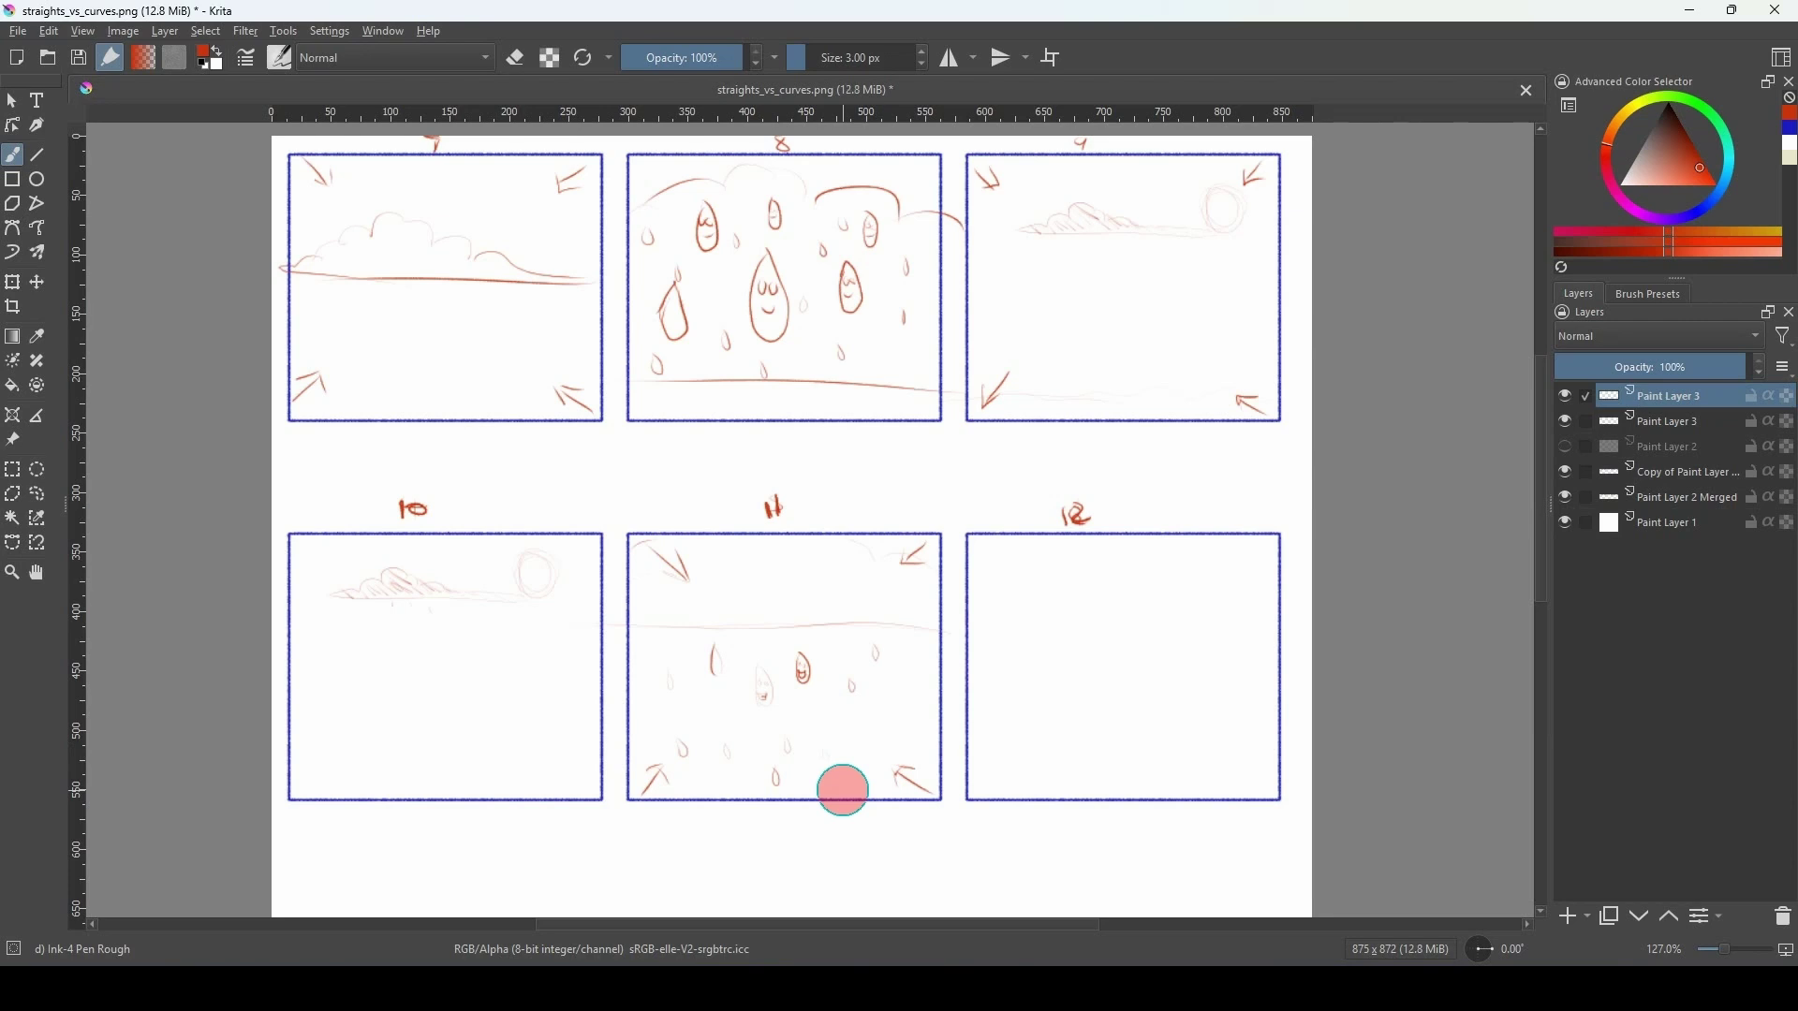
In frame 12, sketch wavy ground along the bottom, a faint cloud and sun near the top, and vertical rain strokes between them.
mouse_move(1268, 775)
mouse_down()
mouse_move(1023, 758)
mouse_move(1091, 758)
mouse_move(1124, 782)
mouse_move(1002, 791)
mouse_move(1043, 774)
mouse_up()
drag(1180, 561, 1034, 576)
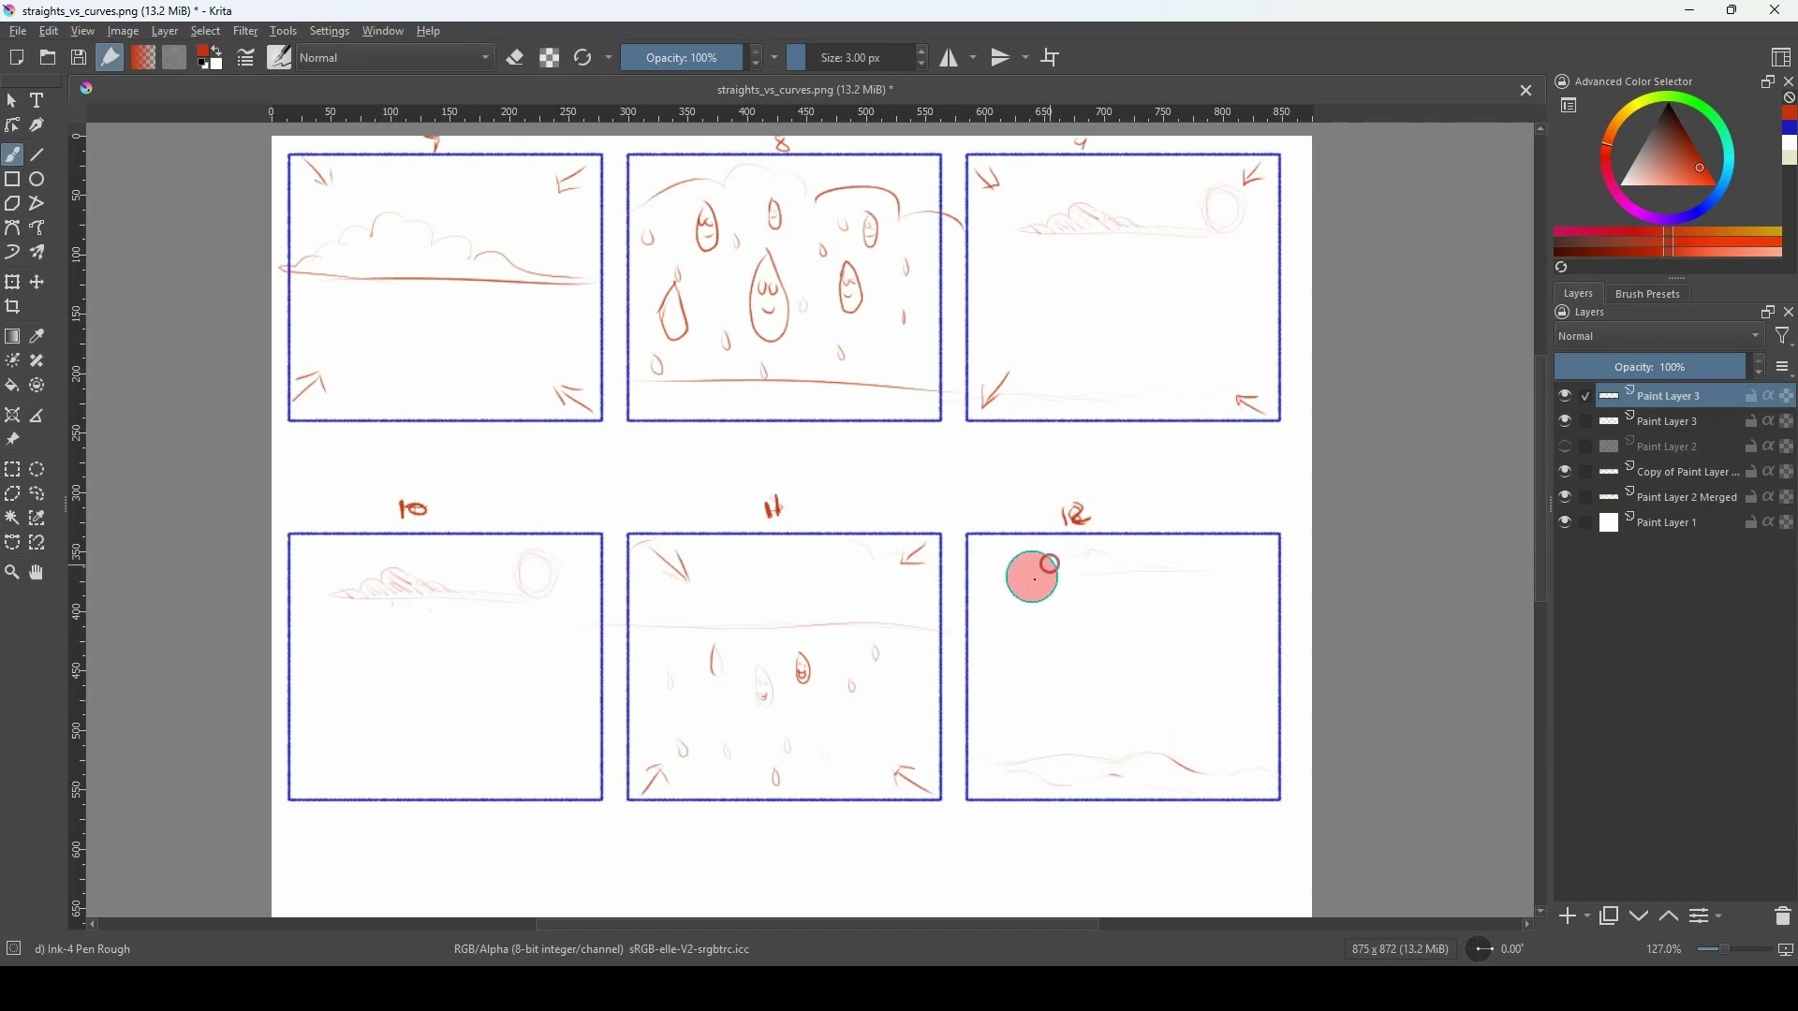
drag(1226, 559, 1216, 553)
mouse_move(1076, 698)
mouse_down()
mouse_move(1073, 740)
mouse_move(1118, 598)
mouse_move(1105, 715)
mouse_move(1140, 604)
mouse_move(1130, 778)
mouse_move(1166, 723)
mouse_move(1154, 612)
mouse_move(1161, 750)
mouse_move(1147, 736)
mouse_move(1192, 597)
mouse_move(1211, 750)
mouse_up()
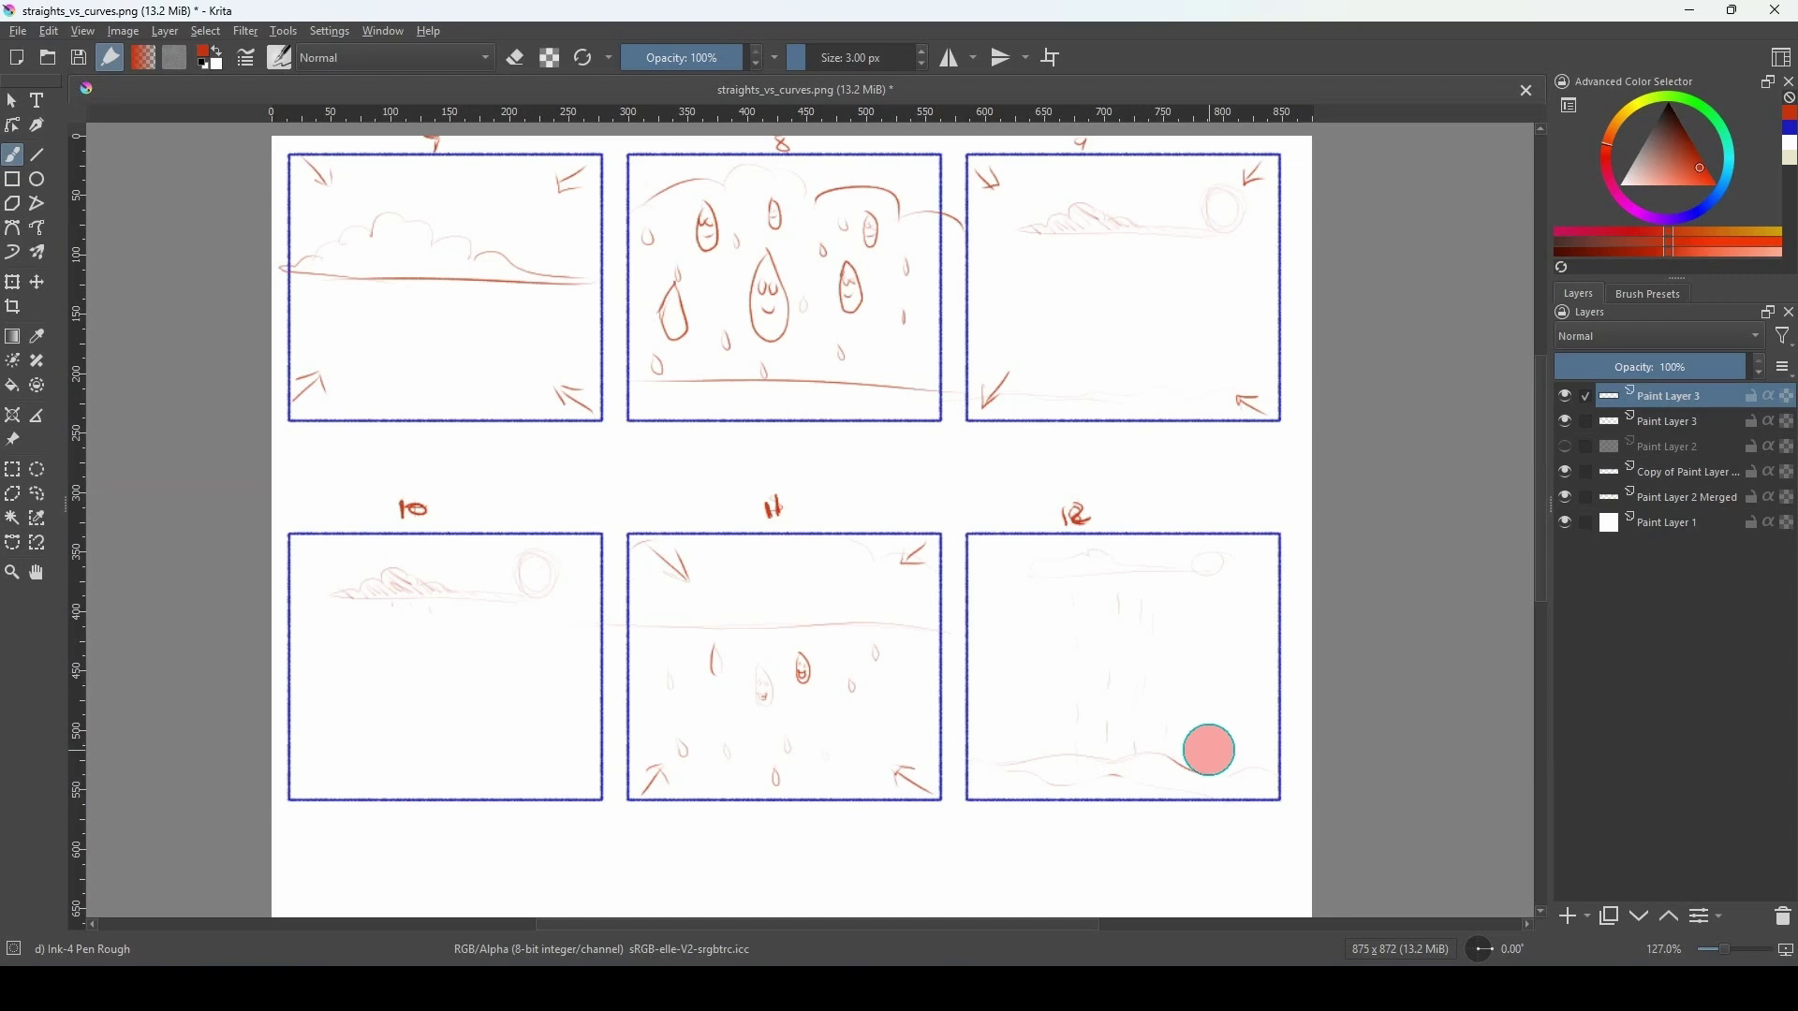